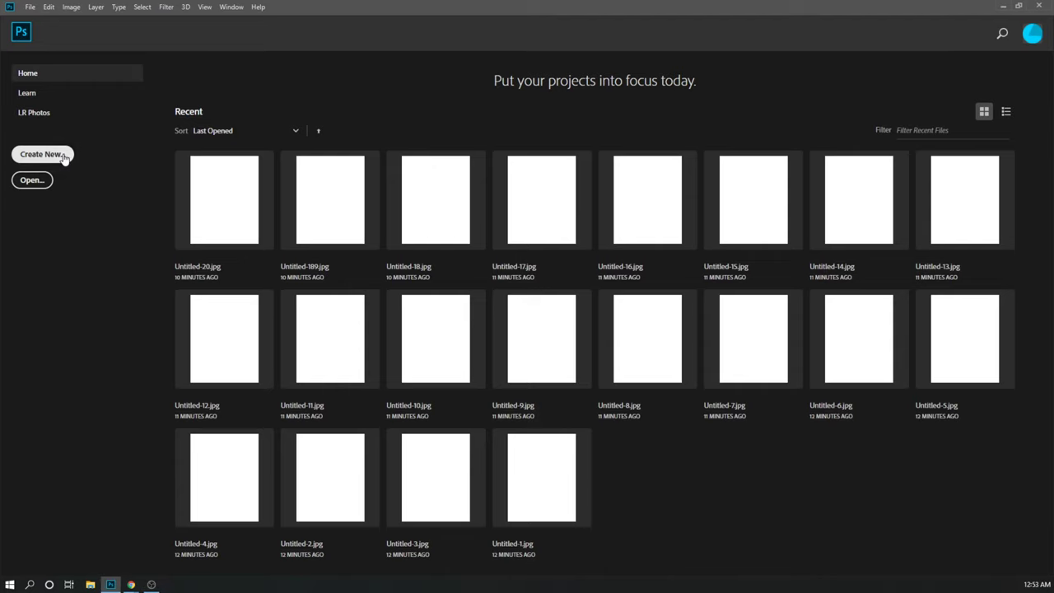
Open the New Document dialog, move it higher, and view the Photo and Print presets.
{"action": "left_click", "coordinate": [43, 161]}
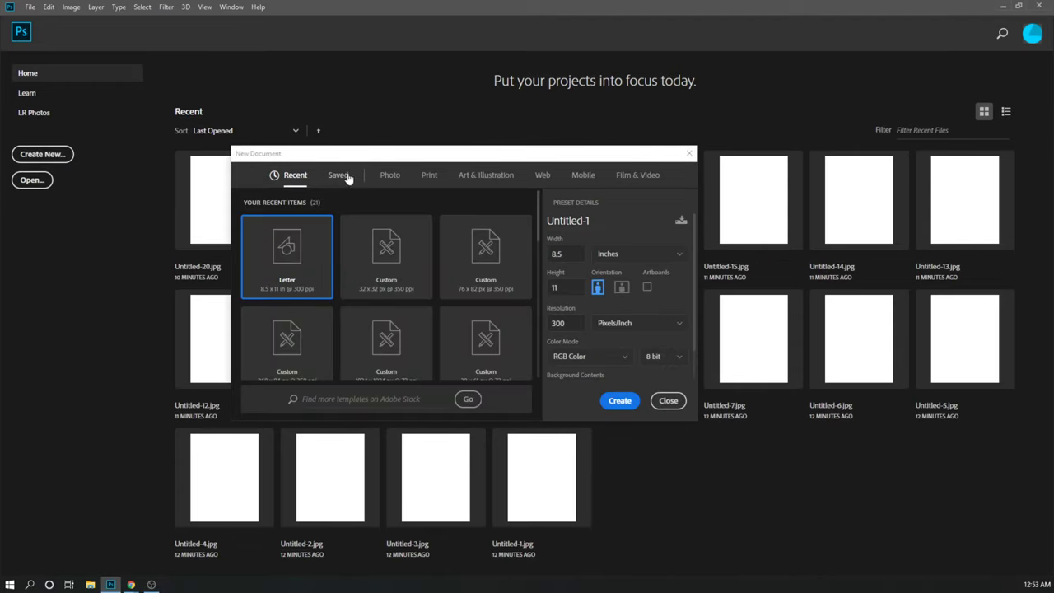
{"action": "left_click_drag", "start_coordinate": [349, 156], "coordinate": [343, 75]}
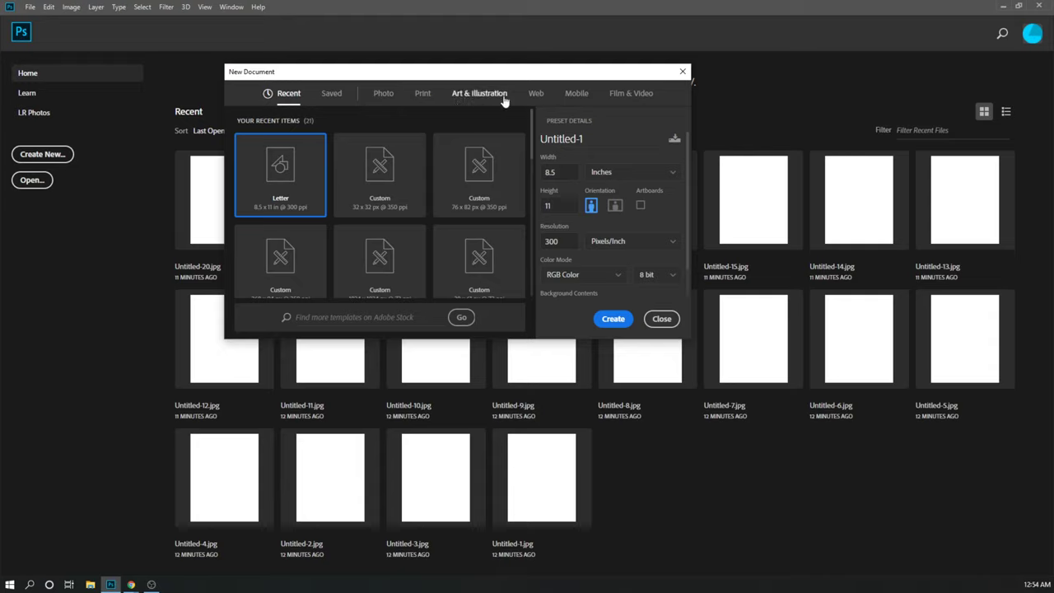
{"action": "left_click", "coordinate": [384, 98]}
{"action": "left_click", "coordinate": [431, 97]}
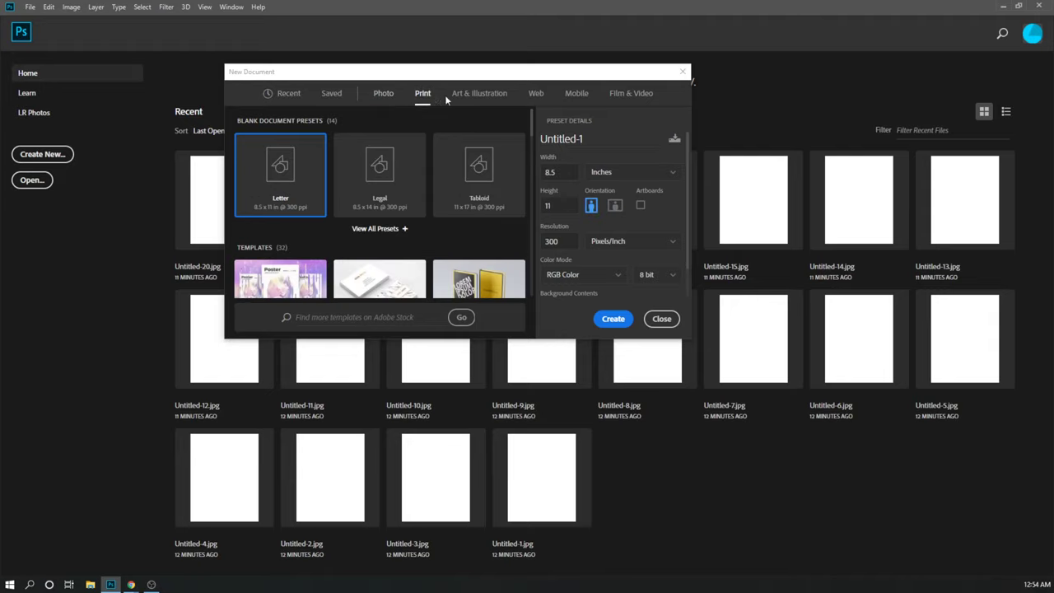
Browse the Art & Illustration, Web, Mobile and Film & Video presets, then return to Recent.
{"action": "left_click", "coordinate": [458, 99]}
{"action": "left_click", "coordinate": [535, 94]}
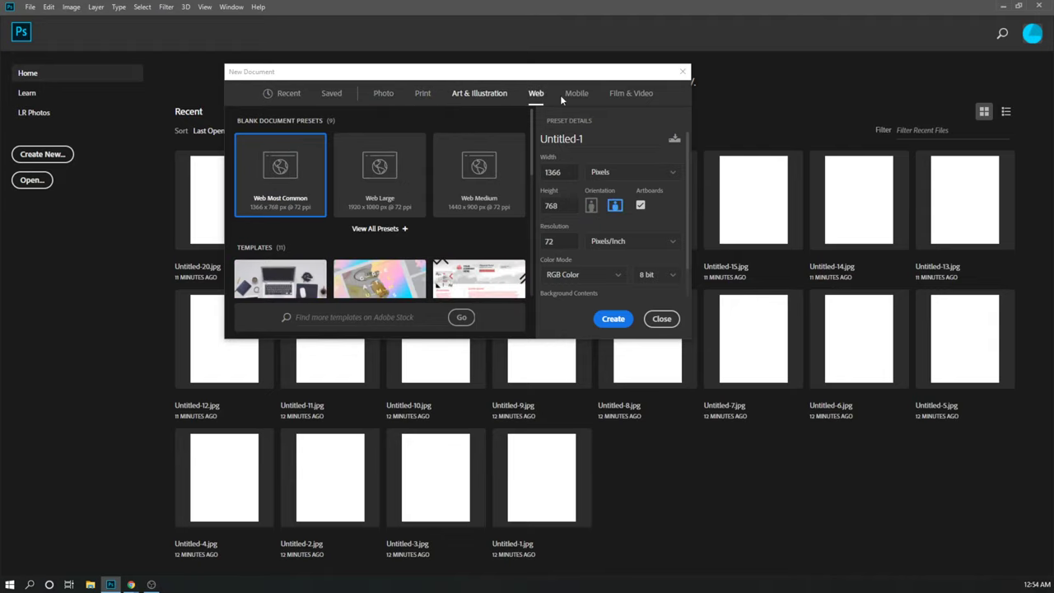
{"action": "left_click", "coordinate": [578, 98]}
{"action": "left_click", "coordinate": [615, 97]}
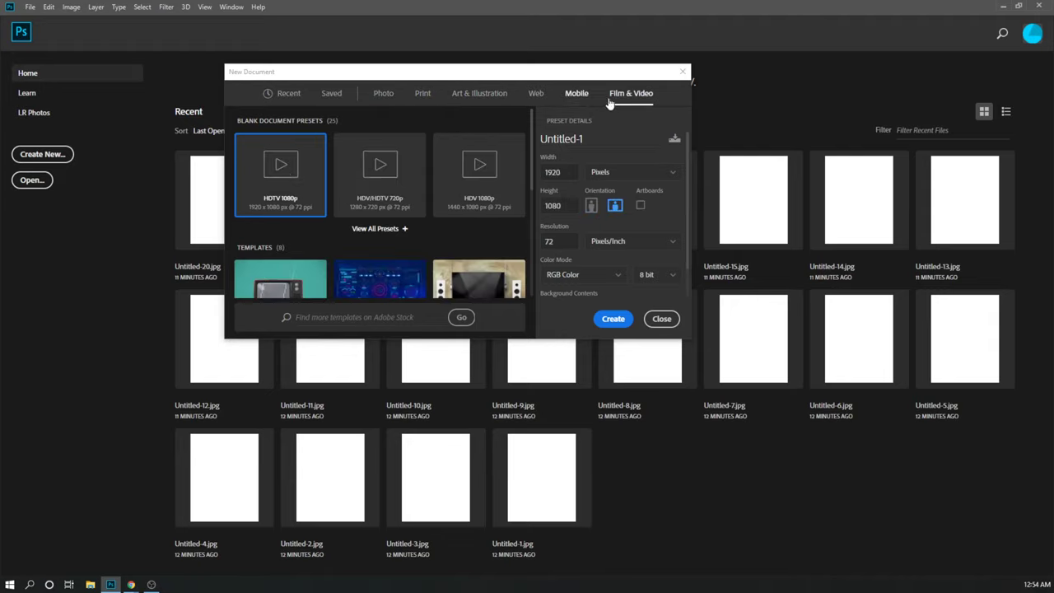
{"action": "left_click", "coordinate": [384, 97]}
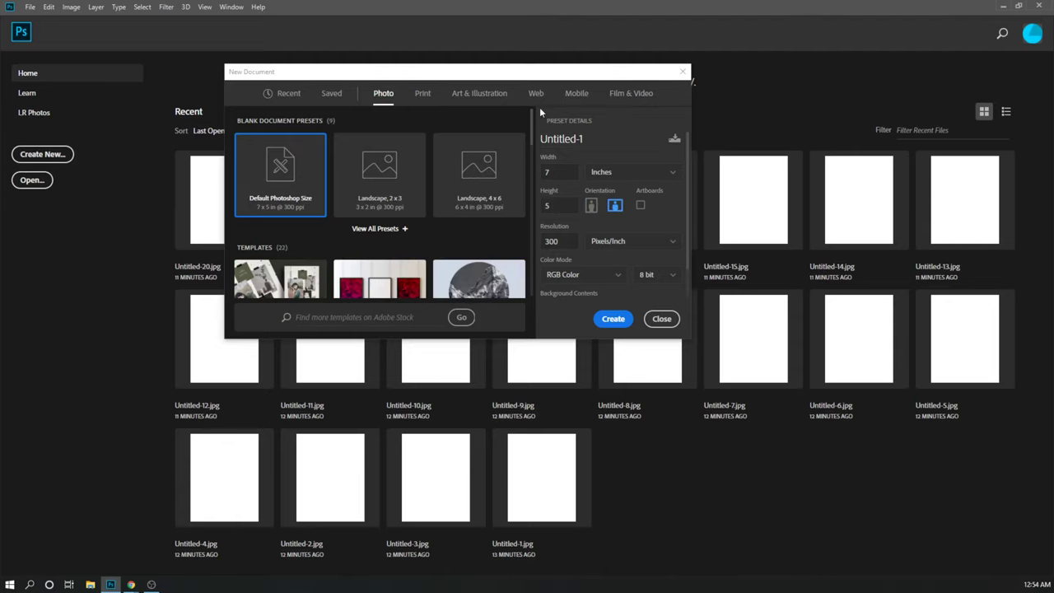
{"action": "left_click", "coordinate": [580, 97]}
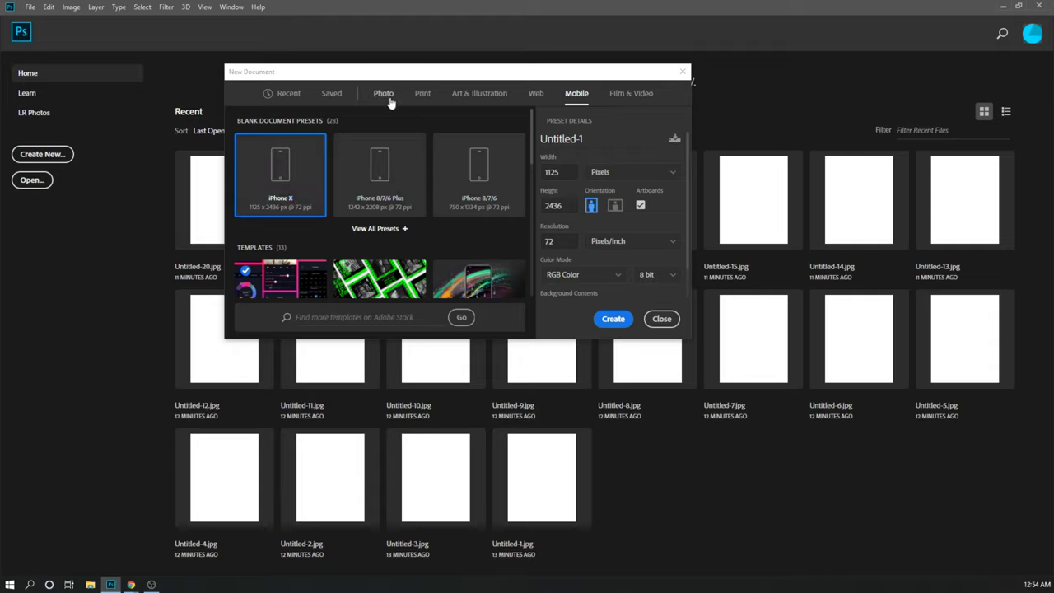
{"action": "left_click", "coordinate": [288, 96]}
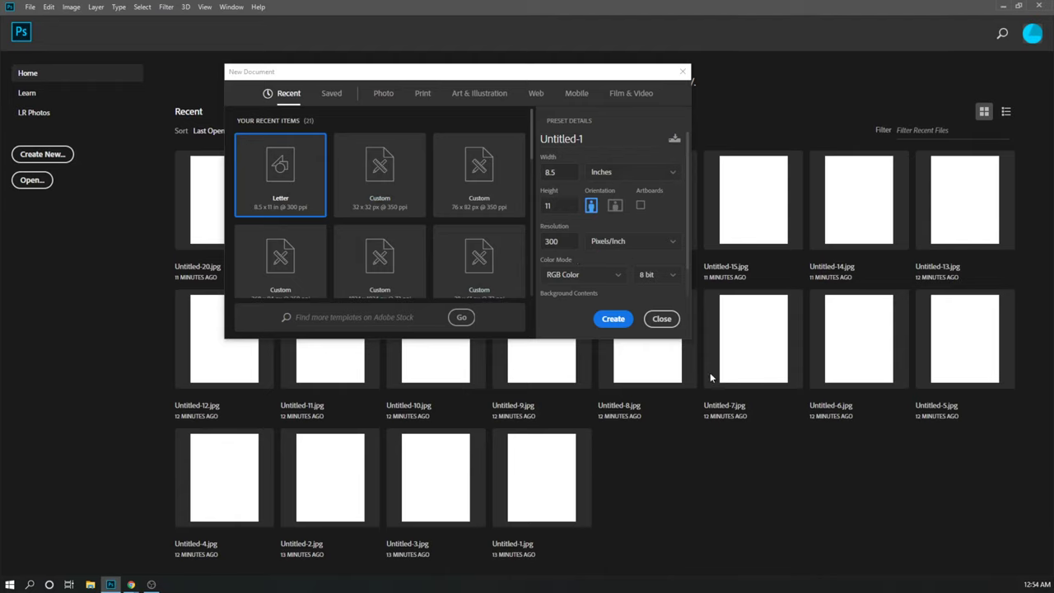
Enlarge the New Document dialog to show more presets, then select the 300 ppi Resolution field.
{"action": "left_click_drag", "start_coordinate": [690, 338], "coordinate": [741, 438]}
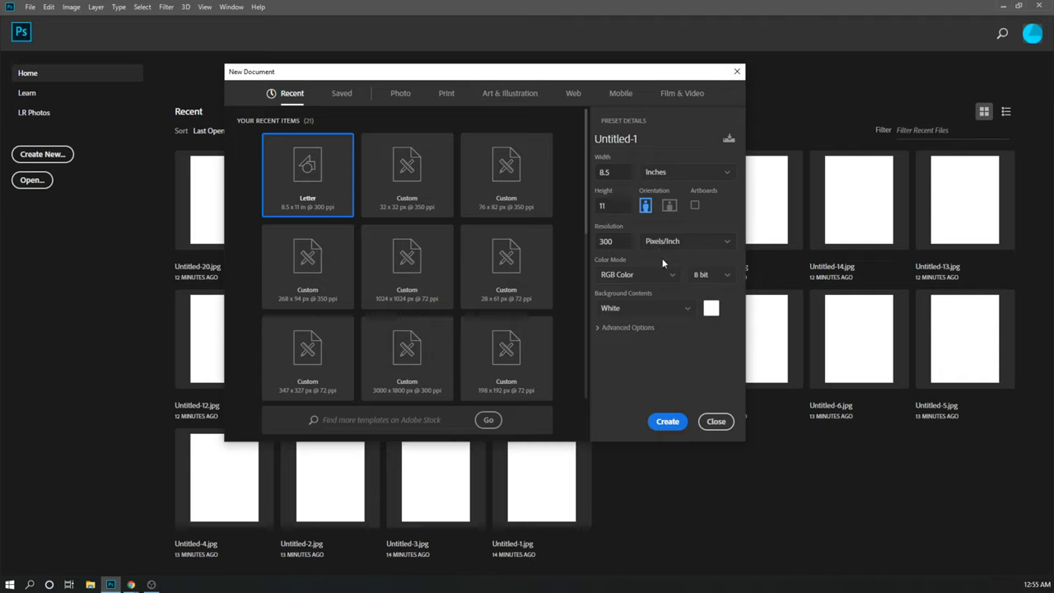
{"action": "left_click", "coordinate": [607, 242]}
{"action": "left_click", "coordinate": [608, 278]}
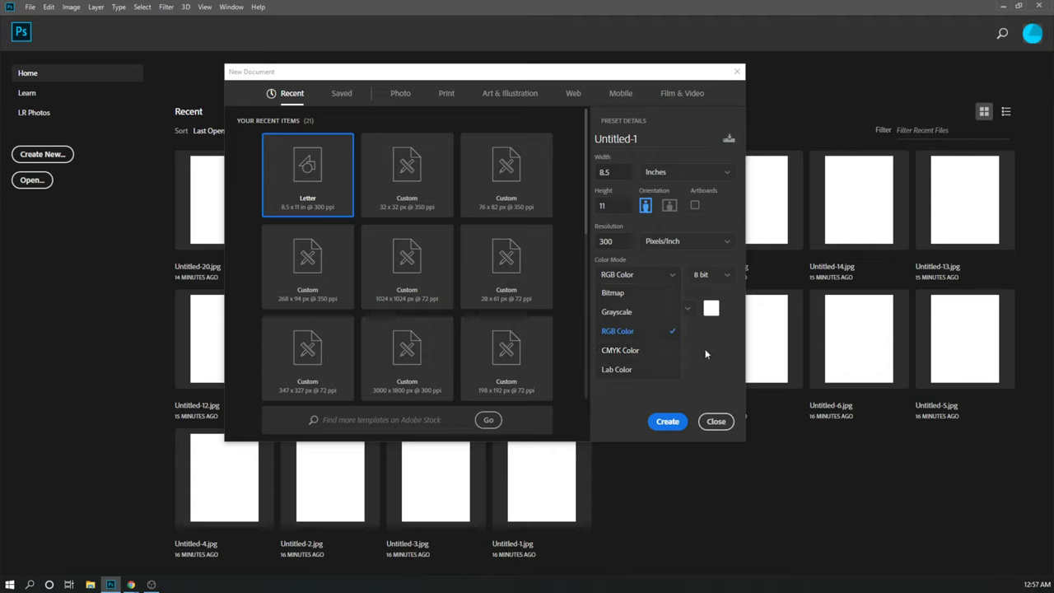
{"action": "left_click", "coordinate": [676, 331]}
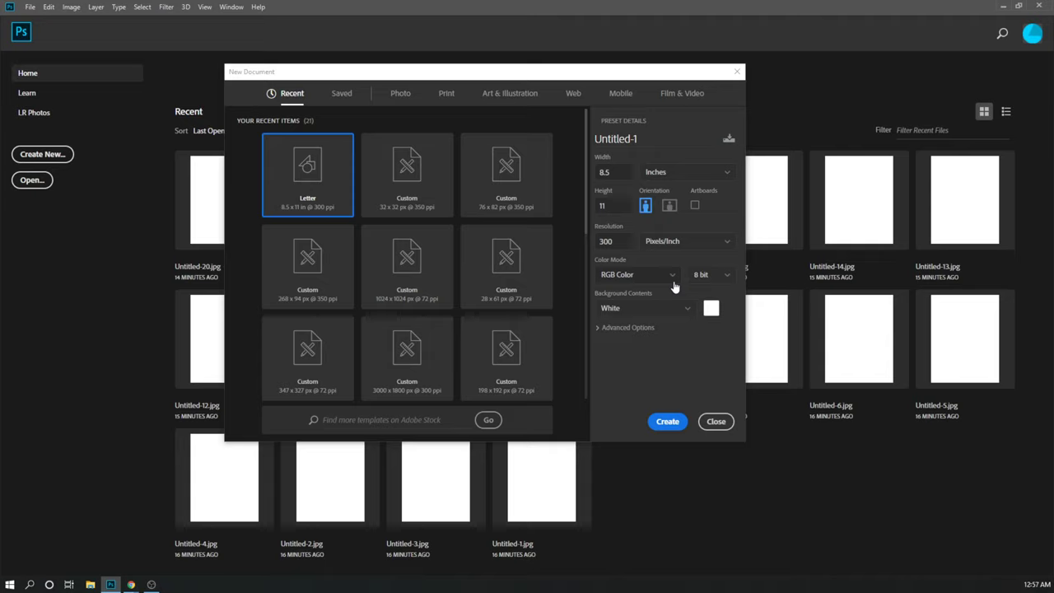
Keep White as the new document's Background Contents.
{"action": "left_click", "coordinate": [639, 315]}
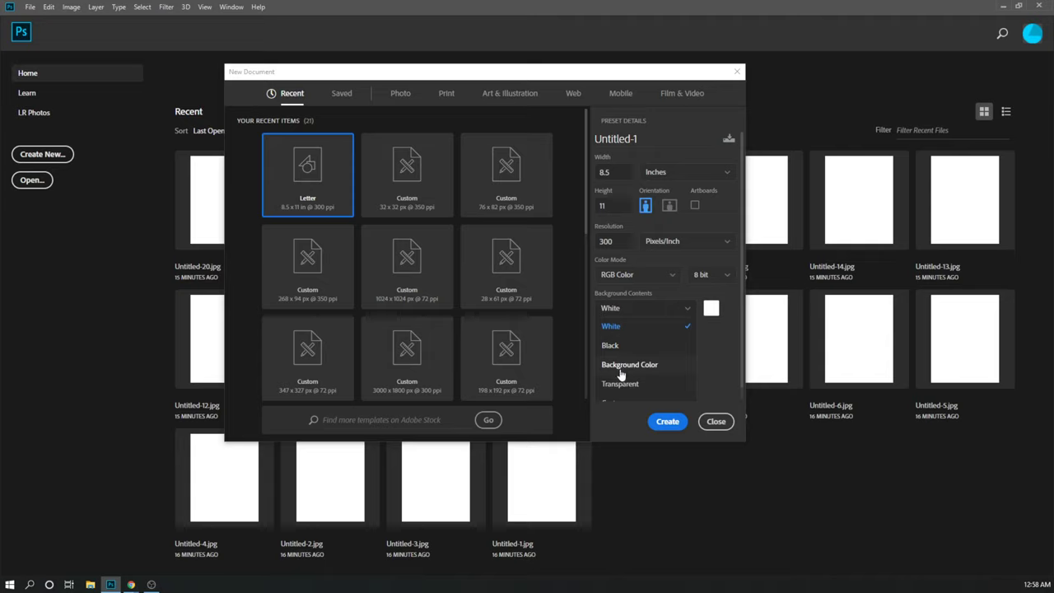
{"action": "left_click", "coordinate": [722, 348]}
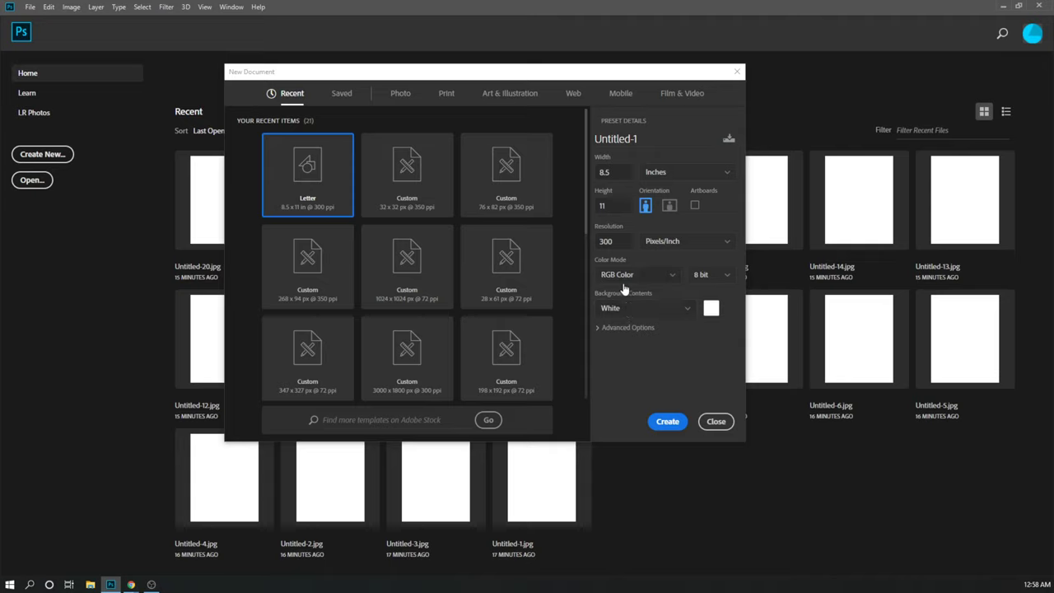
Make the page landscape at 11 x 8.5 inches and create the blank Untitled-1 document.
{"action": "left_click", "coordinate": [670, 208]}
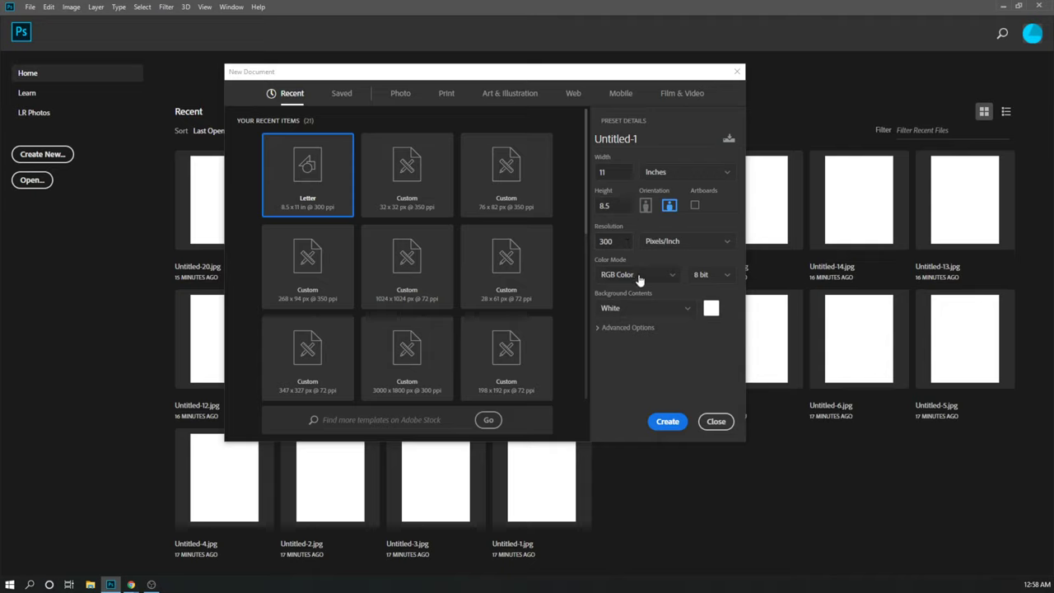
{"action": "left_click", "coordinate": [665, 422]}
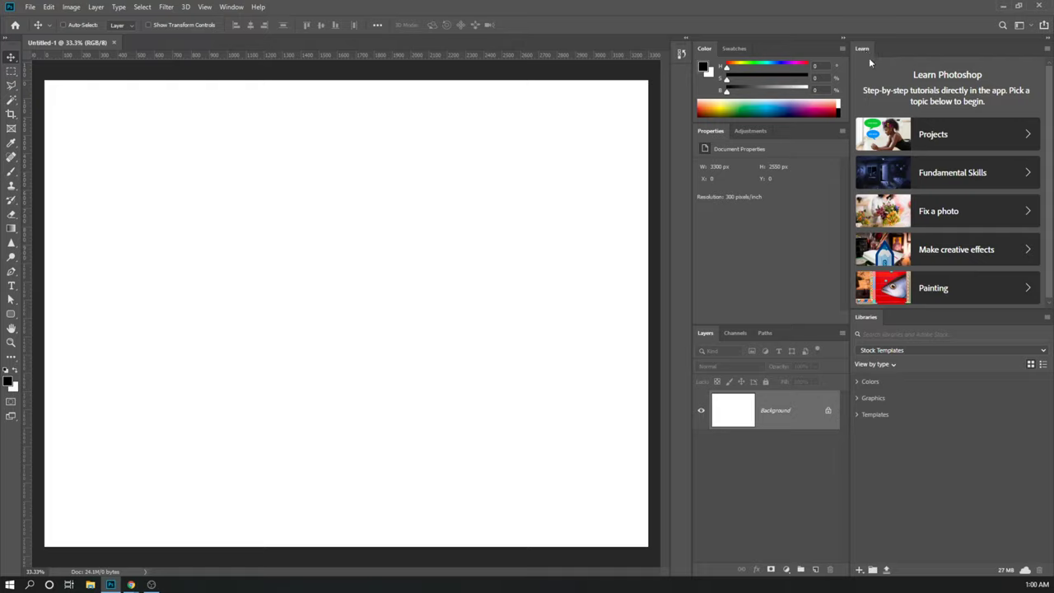
Float the Learn and Libraries panels out of the dock and close both.
{"action": "left_click_drag", "start_coordinate": [863, 51], "coordinate": [371, 197]}
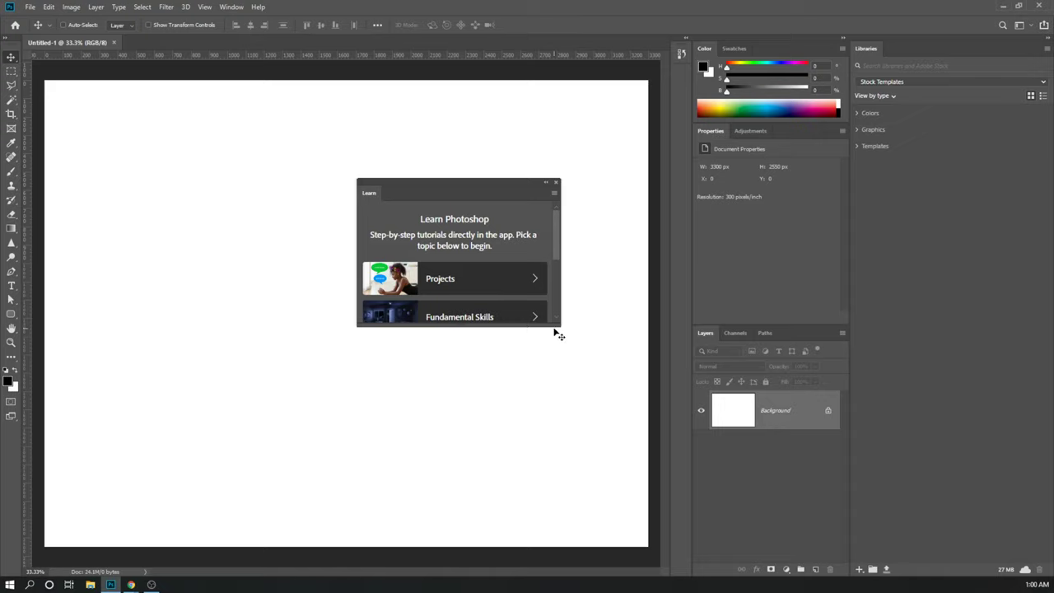
{"action": "left_click_drag", "start_coordinate": [535, 326], "coordinate": [538, 477]}
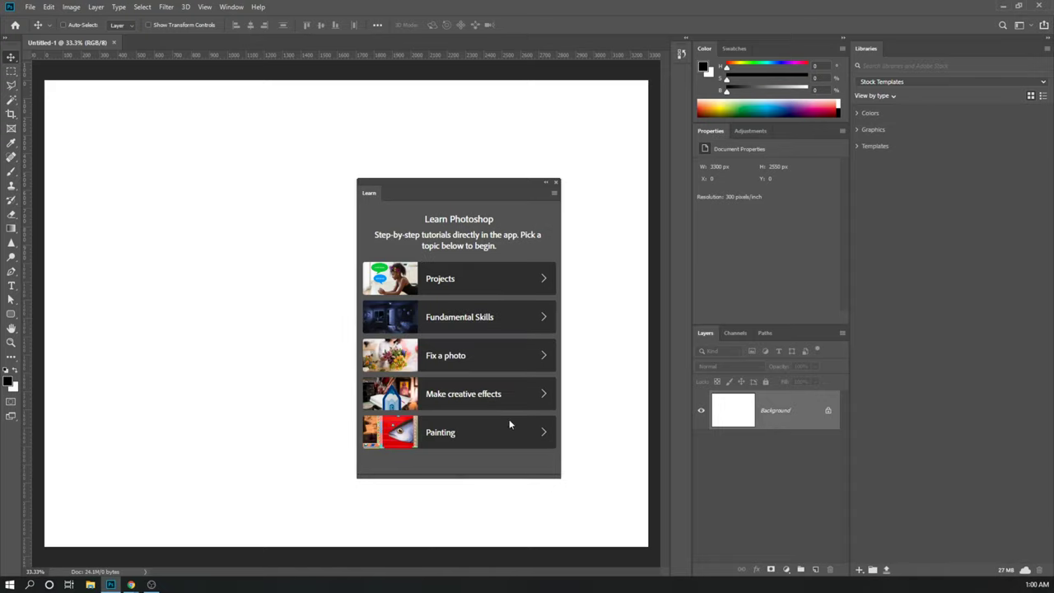
{"action": "left_click", "coordinate": [557, 183]}
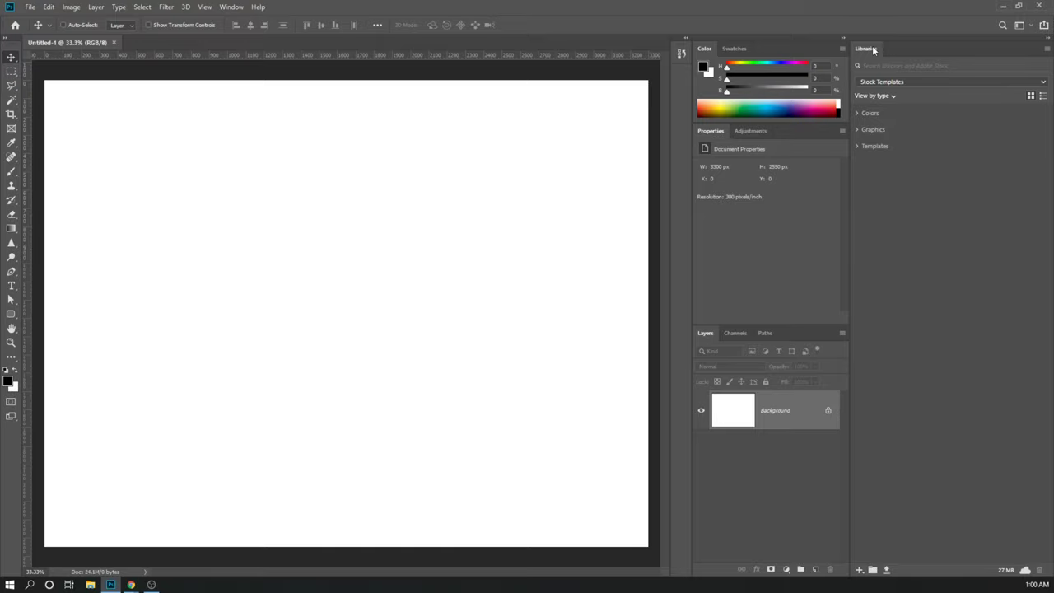
{"action": "left_click_drag", "start_coordinate": [873, 50], "coordinate": [403, 126]}
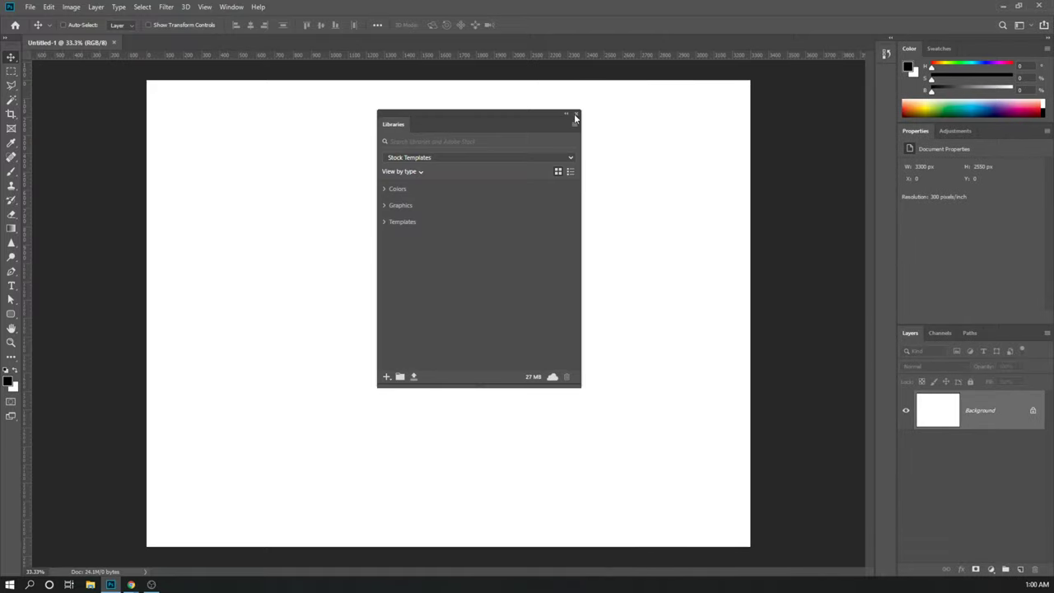
{"action": "left_click", "coordinate": [577, 115]}
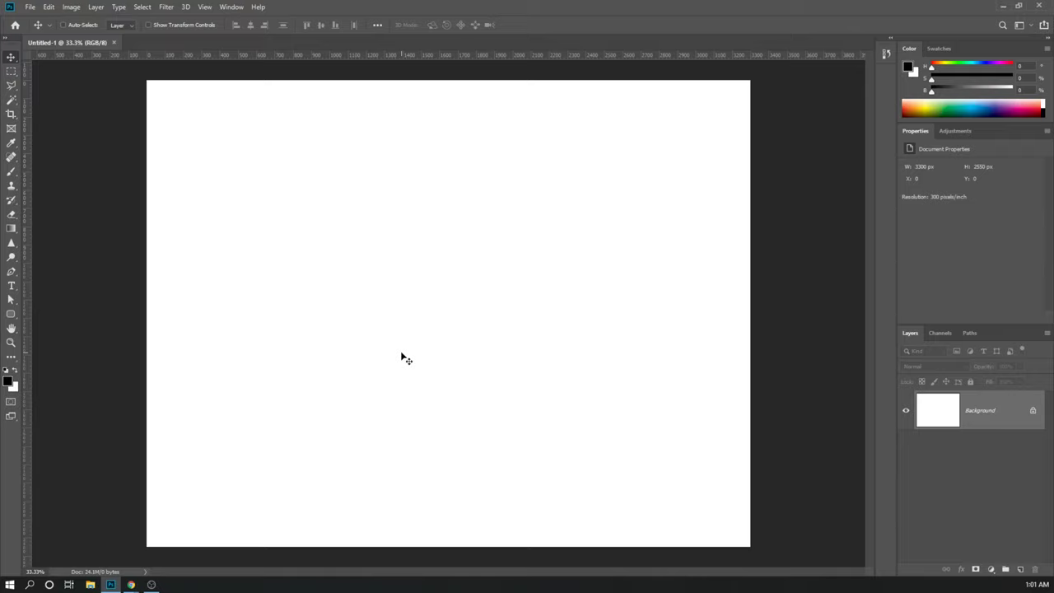
{"action": "key", "text": "ctrl+plus"}
{"action": "key", "text": "ctrl+plus"}
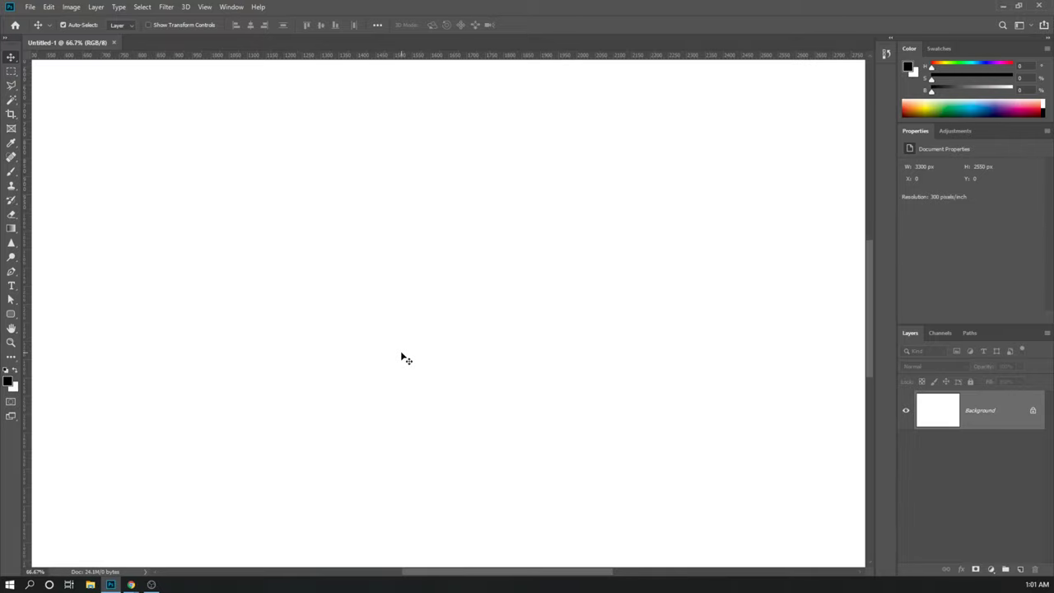
{"action": "key", "text": "ctrl+plus"}
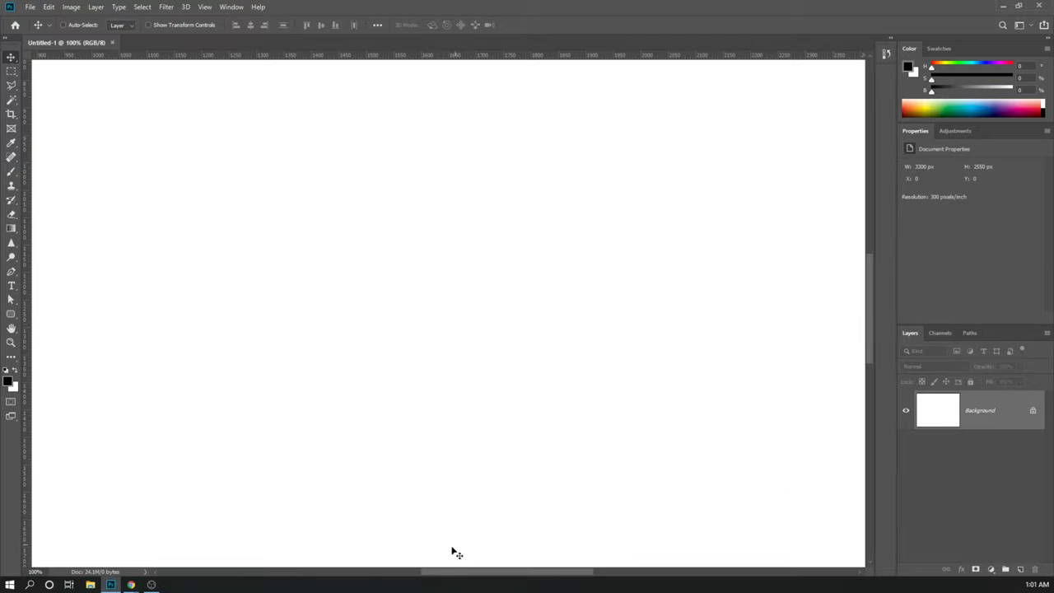
{"action": "left_click_drag", "start_coordinate": [490, 571], "coordinate": [652, 549]}
{"action": "left_click_drag", "start_coordinate": [869, 276], "coordinate": [853, 171]}
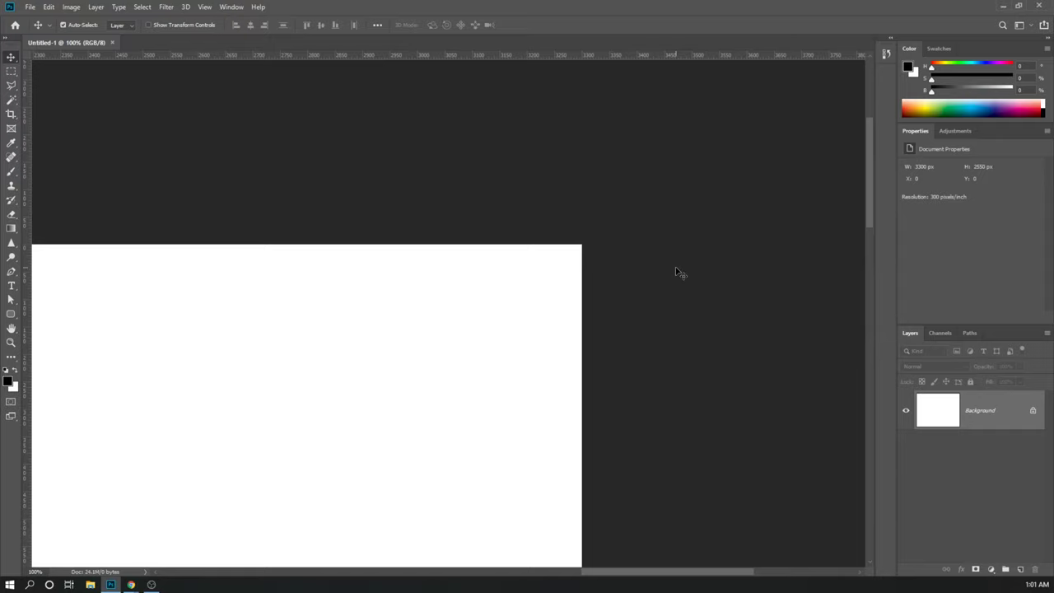
{"action": "scroll", "coordinate": [515, 430], "scroll_direction": "down", "scroll_amount": 3}
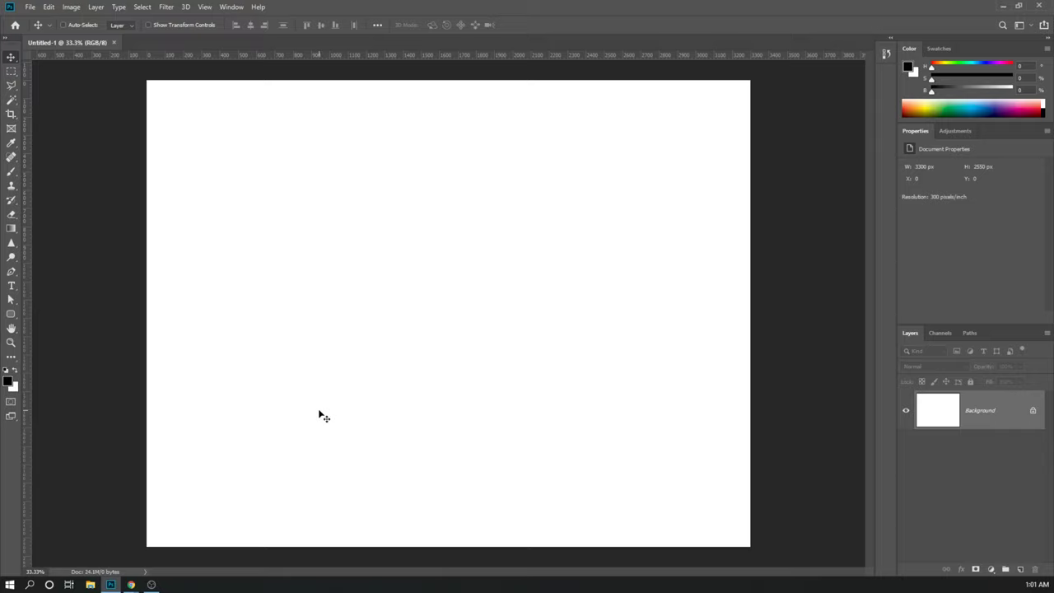
Zoom the blank canvas in and out with Ctrl+plus/minus, ending at 100% with Ctrl+1.
{"action": "key", "text": "ctrl+plus"}
{"action": "key", "text": "ctrl+plus"}
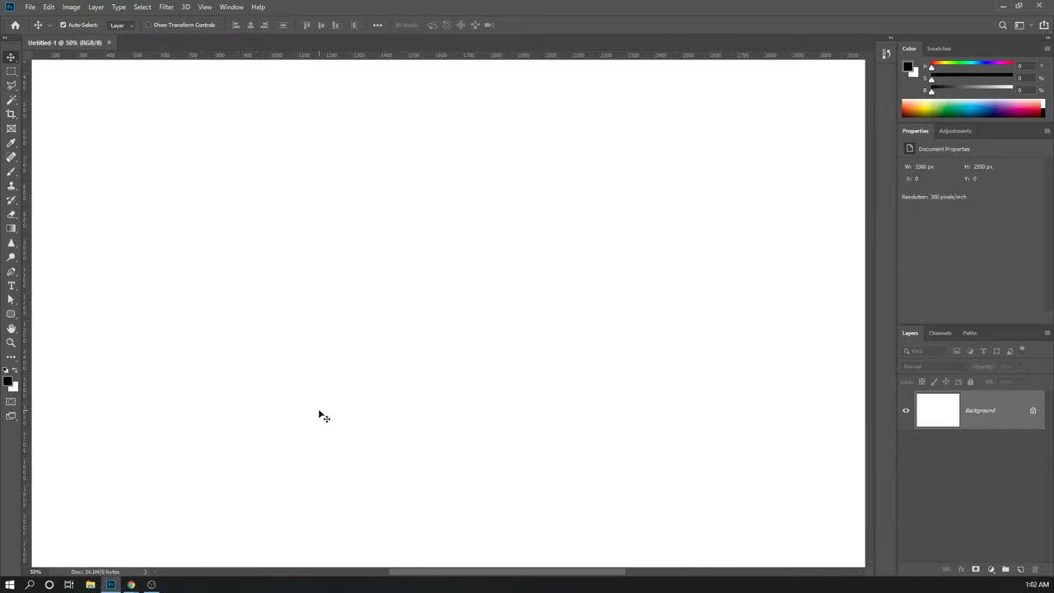
{"action": "key", "text": "ctrl+minus"}
{"action": "key", "text": "ctrl+minus"}
{"action": "key", "text": "ctrl+plus"}
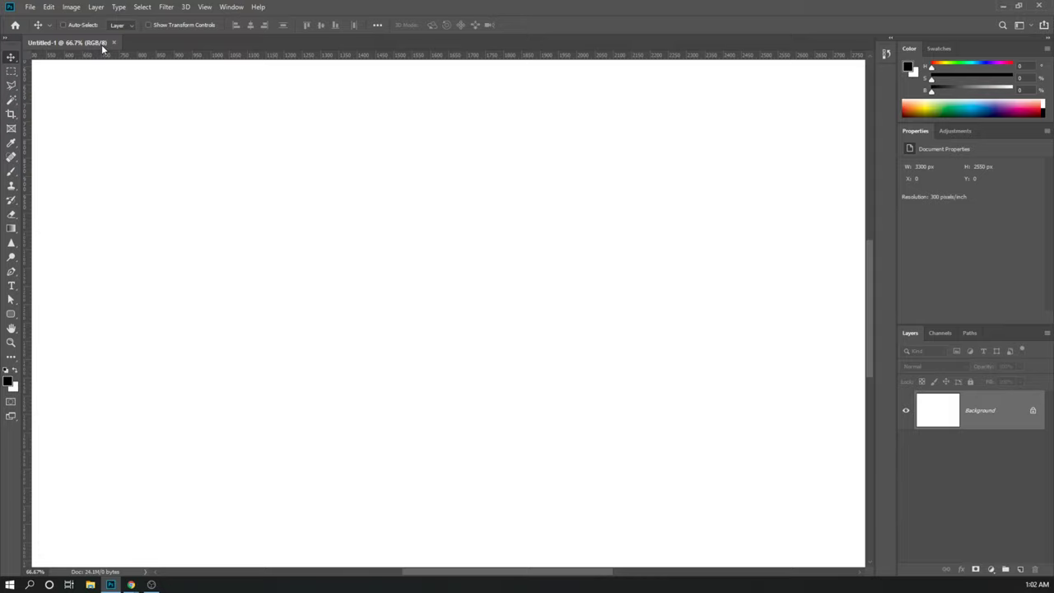
{"action": "key", "text": "ctrl+minus"}
{"action": "key", "text": "ctrl+minus"}
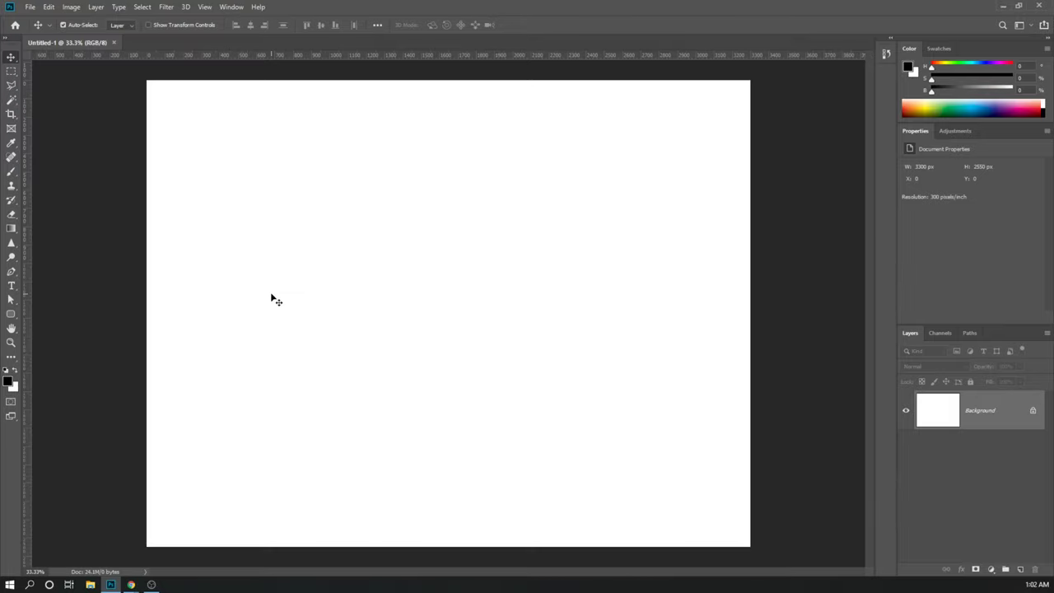
{"action": "key", "text": "ctrl+1"}
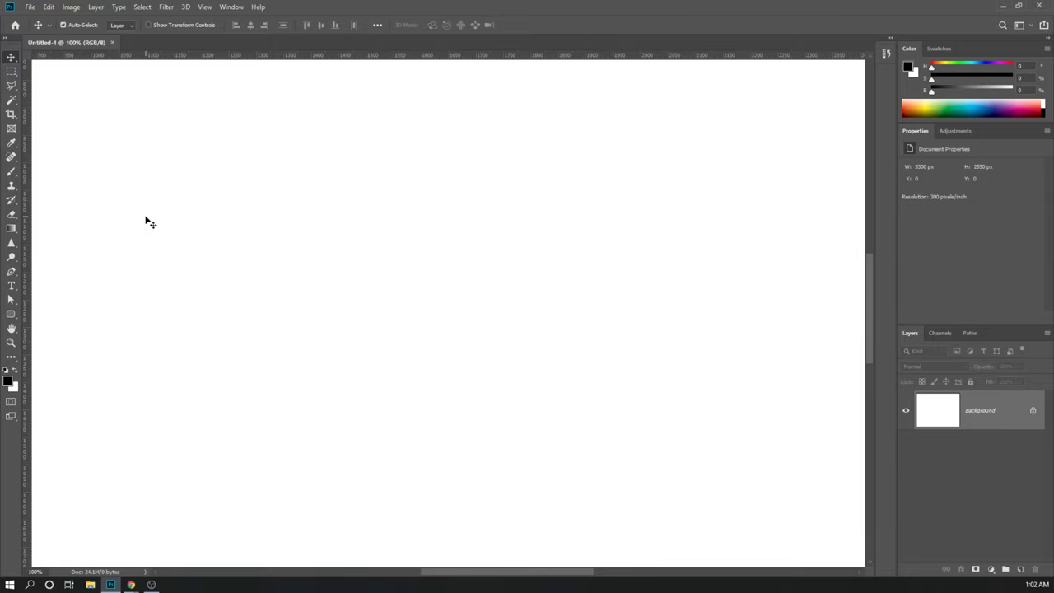
Zoom to 50% and scroll around the page with the scrollbars.
{"action": "key", "text": "ctrl+minus"}
{"action": "key", "text": "ctrl+minus"}
{"action": "key", "text": "ctrl+minus"}
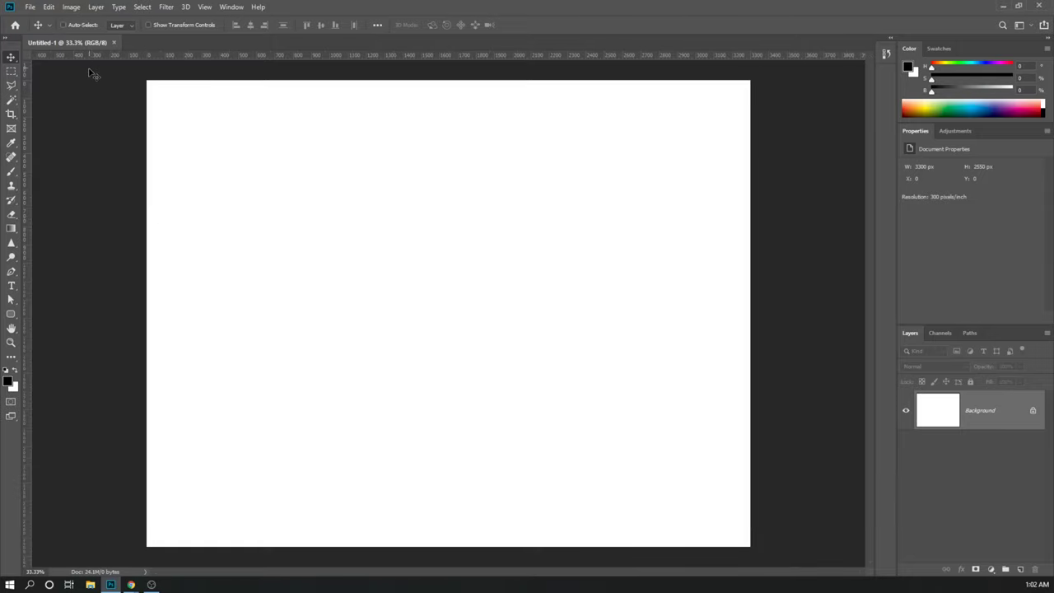
{"action": "key", "text": "ctrl+plus"}
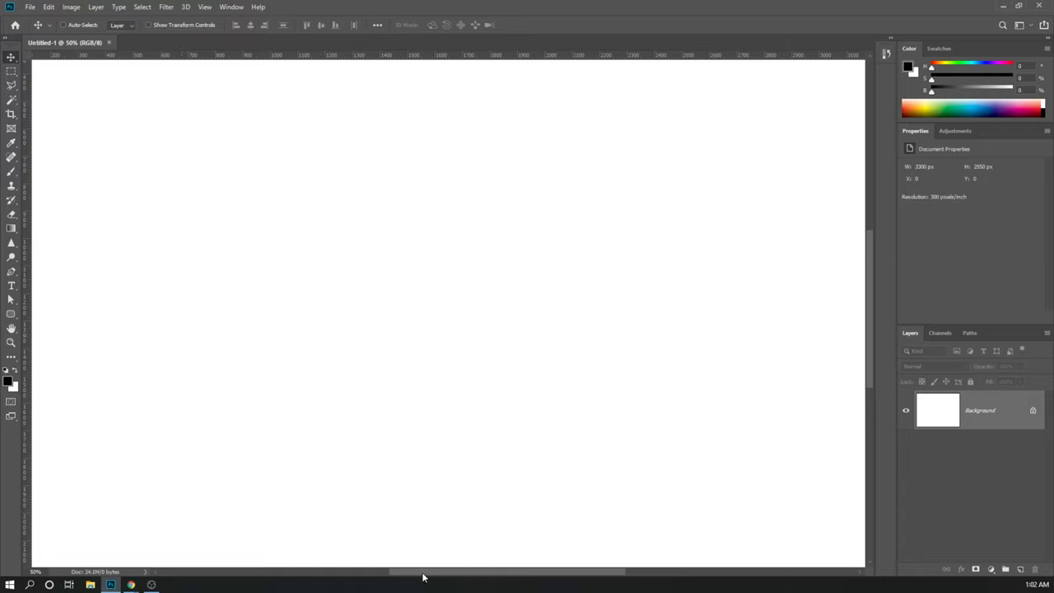
{"action": "mouse_move", "coordinate": [423, 576]}
{"action": "left_mouse_down"}
{"action": "mouse_move", "coordinate": [365, 581]}
{"action": "mouse_move", "coordinate": [409, 576]}
{"action": "left_mouse_up"}
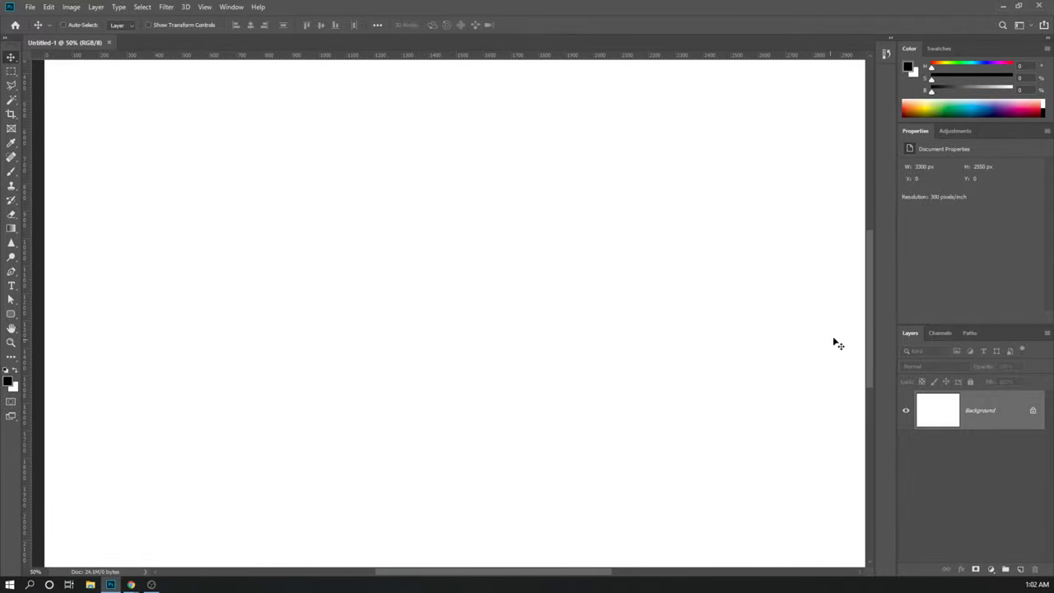
{"action": "left_click_drag", "start_coordinate": [868, 314], "coordinate": [873, 288]}
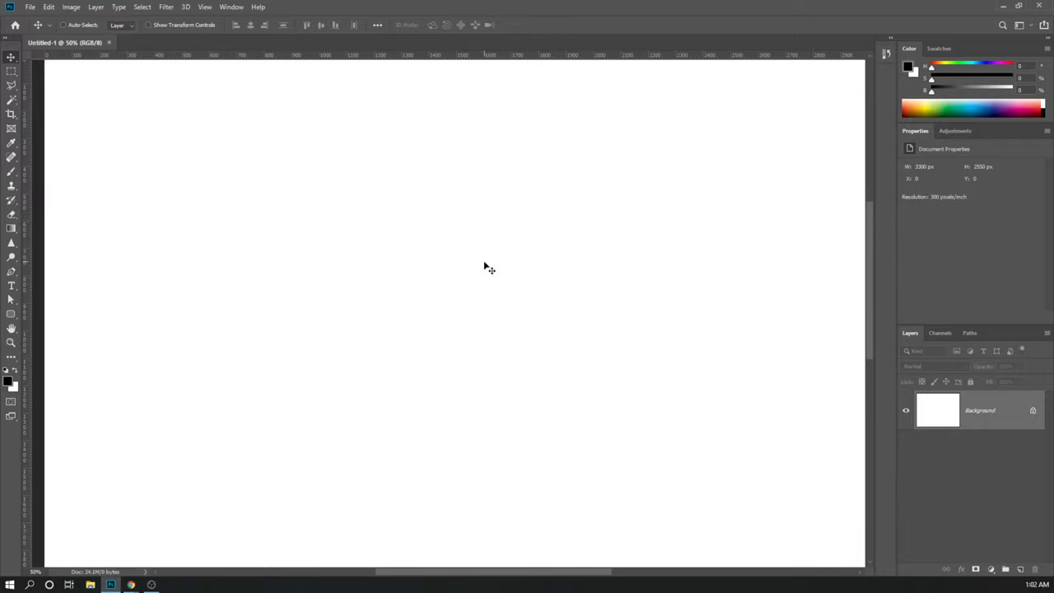
Pan around the page with the Hand tool, then zoom out to show the whole page at 33.3%.
{"action": "key", "text": "space"}
{"action": "left_click_drag", "start_coordinate": [238, 202], "coordinate": [228, 239]}
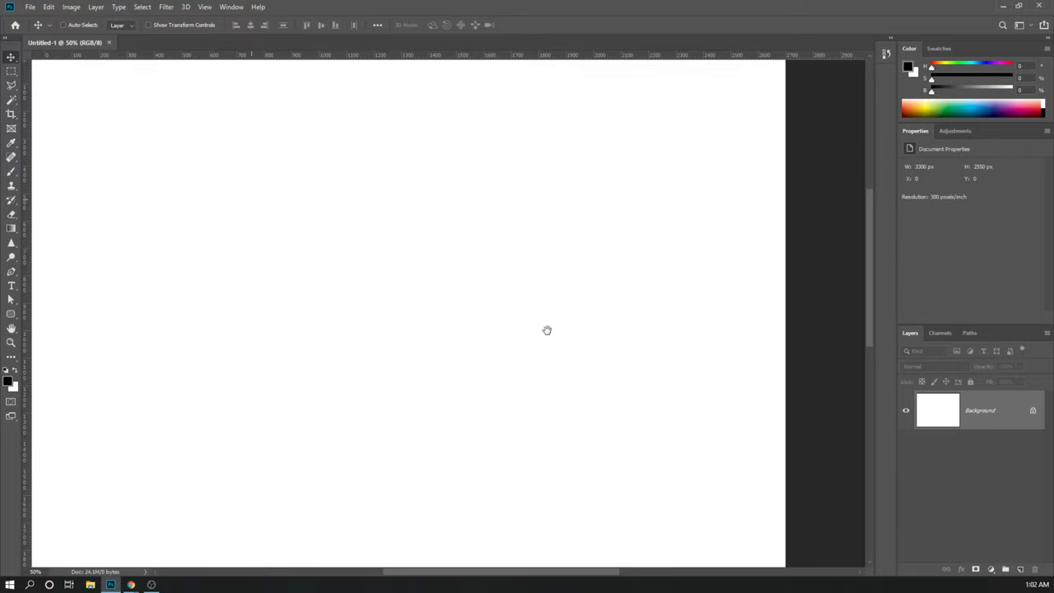
{"action": "left_click_drag", "start_coordinate": [548, 329], "coordinate": [494, 329]}
{"action": "key", "text": "ctrl+minus"}
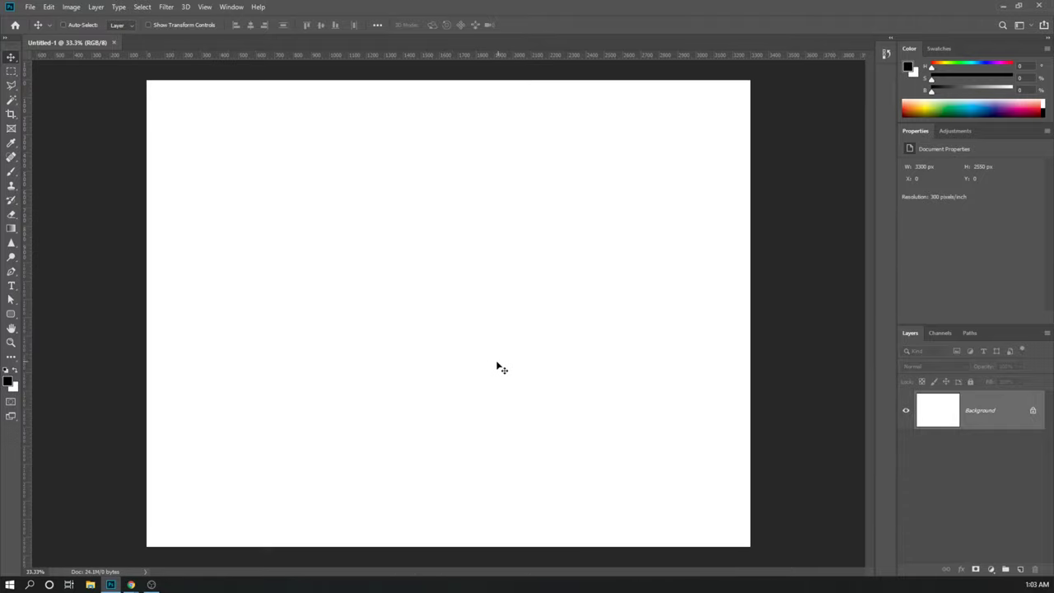
{"action": "key", "text": "ctrl+plus"}
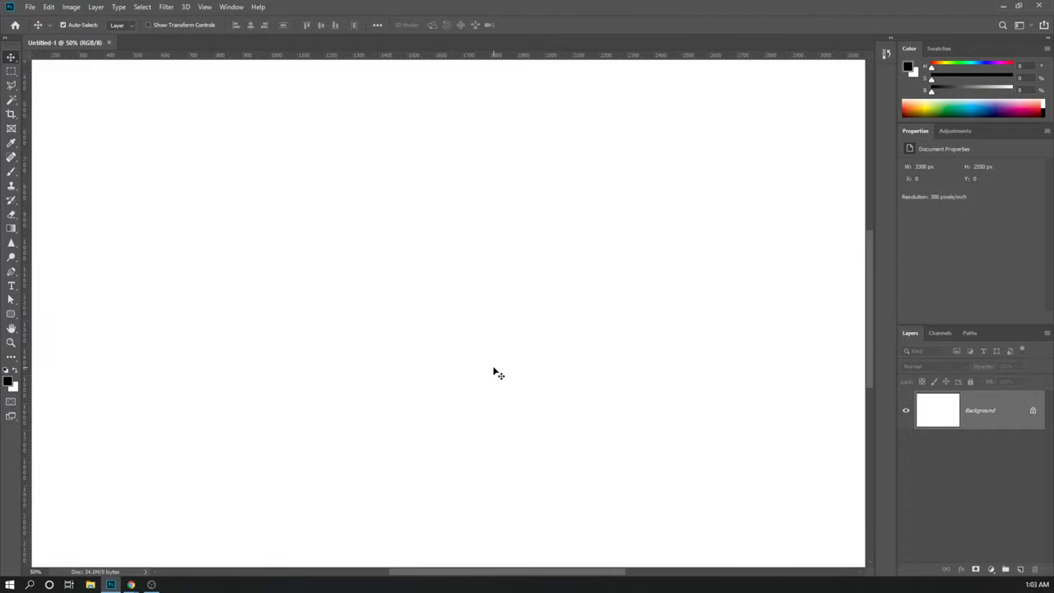
{"action": "key", "text": "ctrl+minus"}
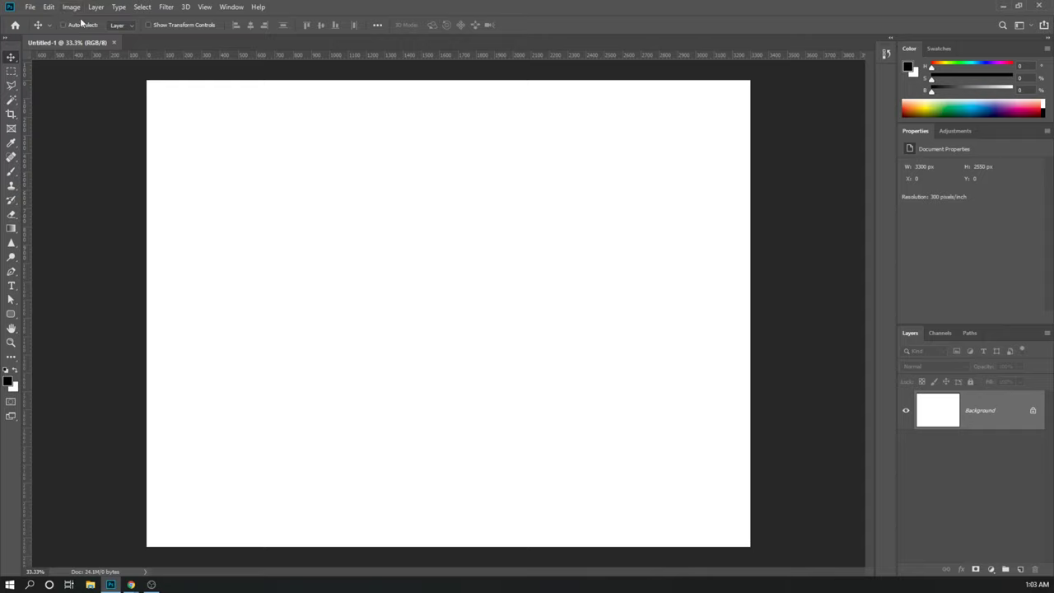
{"action": "left_click", "coordinate": [35, 8]}
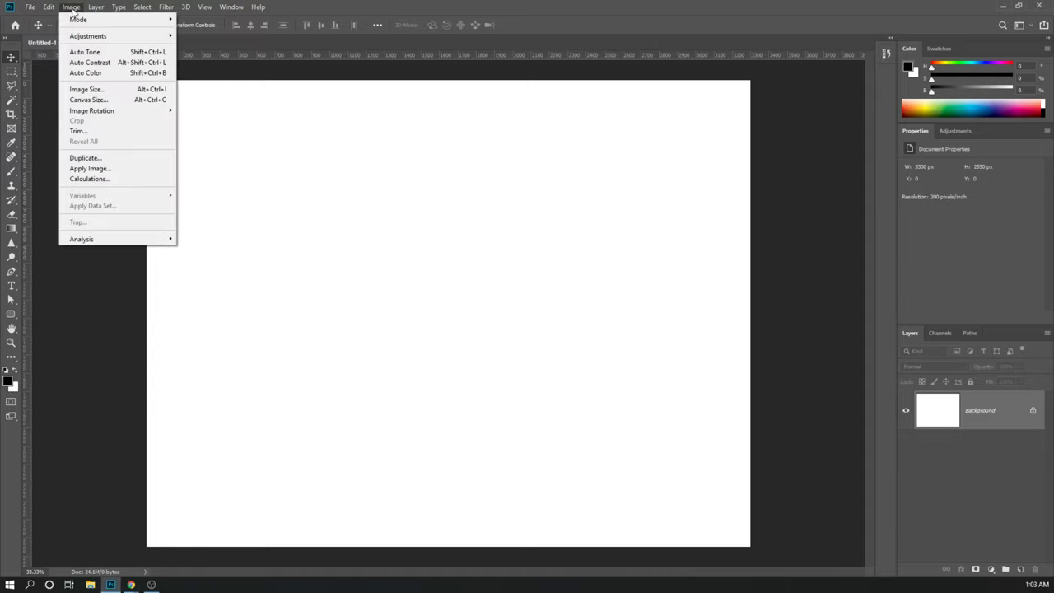
{"action": "mouse_move", "coordinate": [97, 12]}
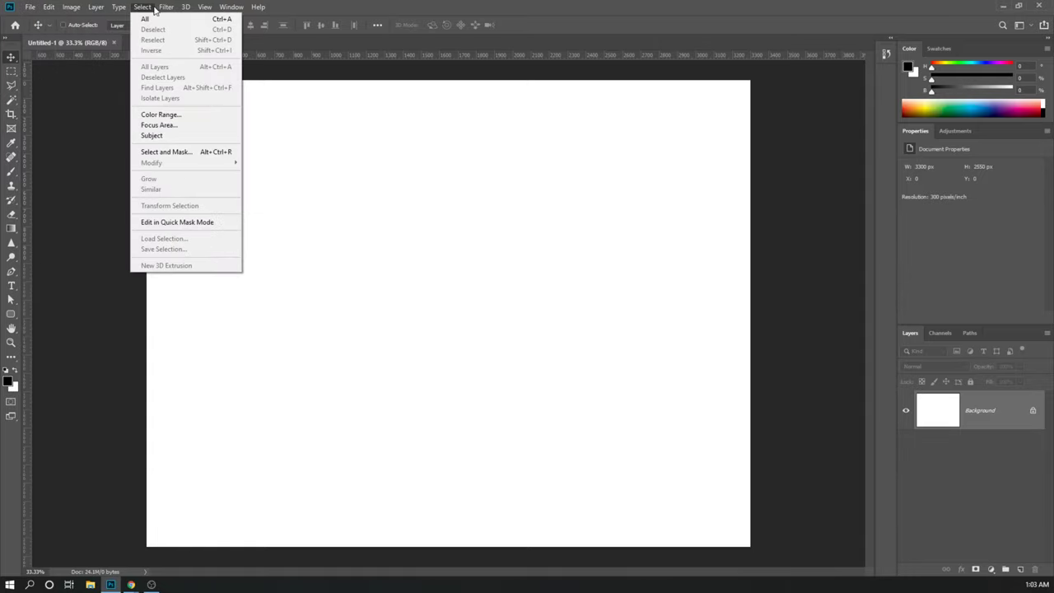
{"action": "left_click", "coordinate": [180, 8]}
{"action": "left_click", "coordinate": [183, 8]}
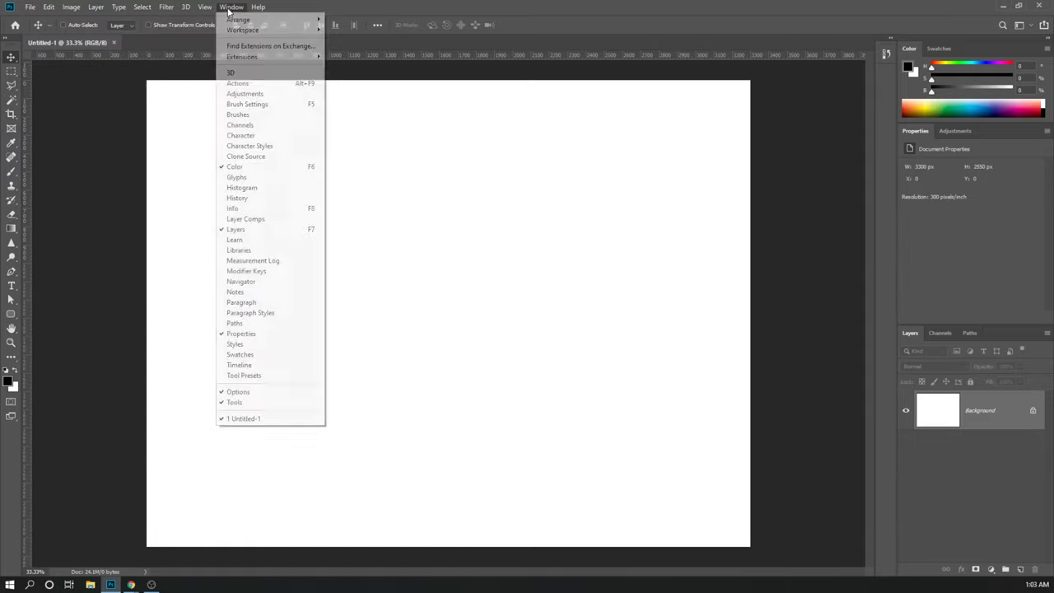
{"action": "mouse_move", "coordinate": [144, 8]}
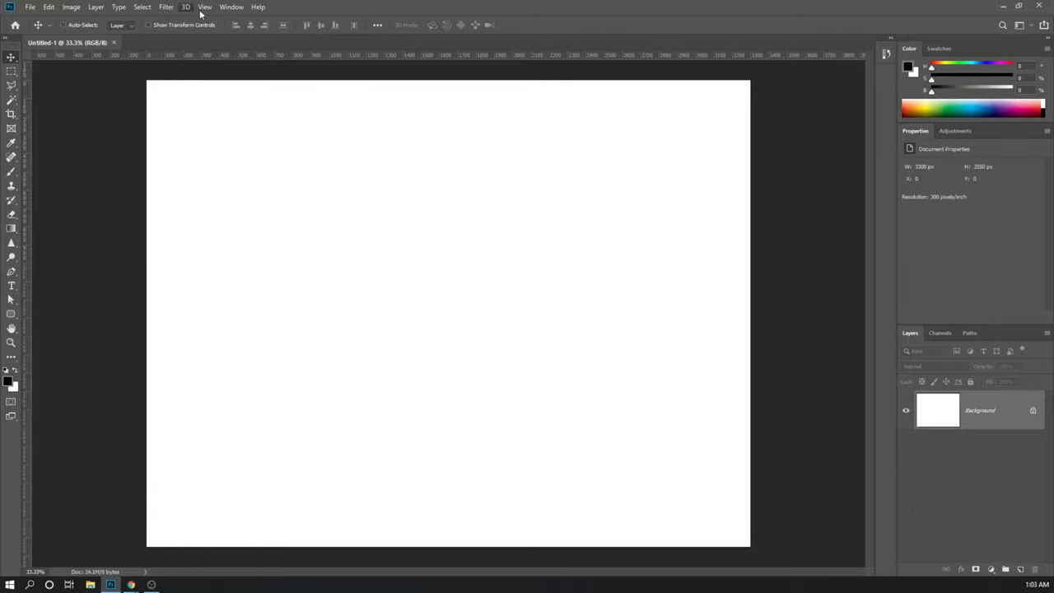
{"action": "mouse_move", "coordinate": [258, 9]}
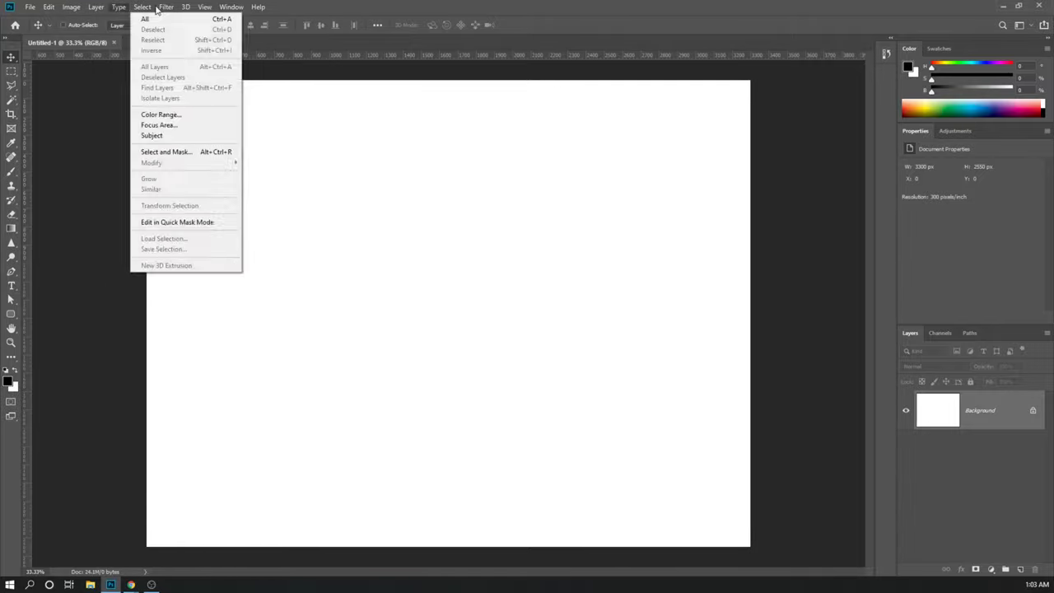
{"action": "left_click", "coordinate": [407, 7]}
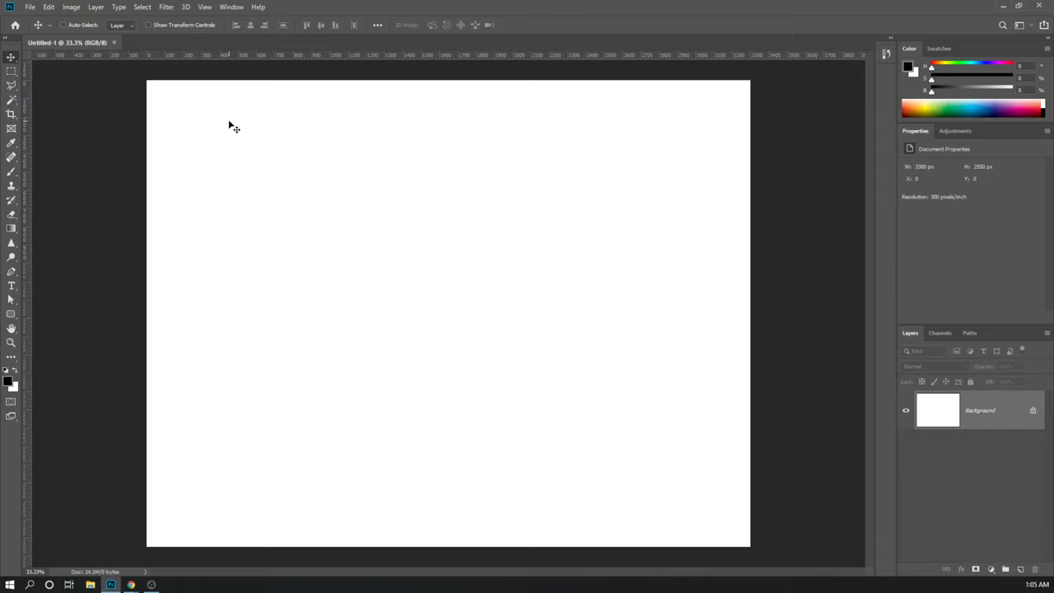
Switch to the Brush tool with the B shortcut.
{"action": "key", "text": "b"}
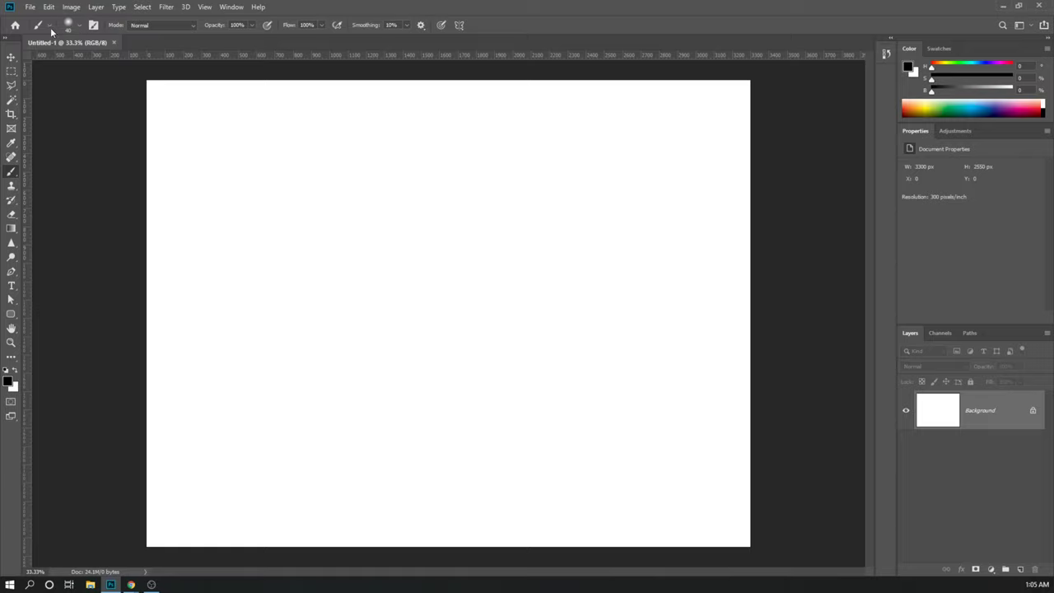
{"action": "left_click", "coordinate": [50, 26]}
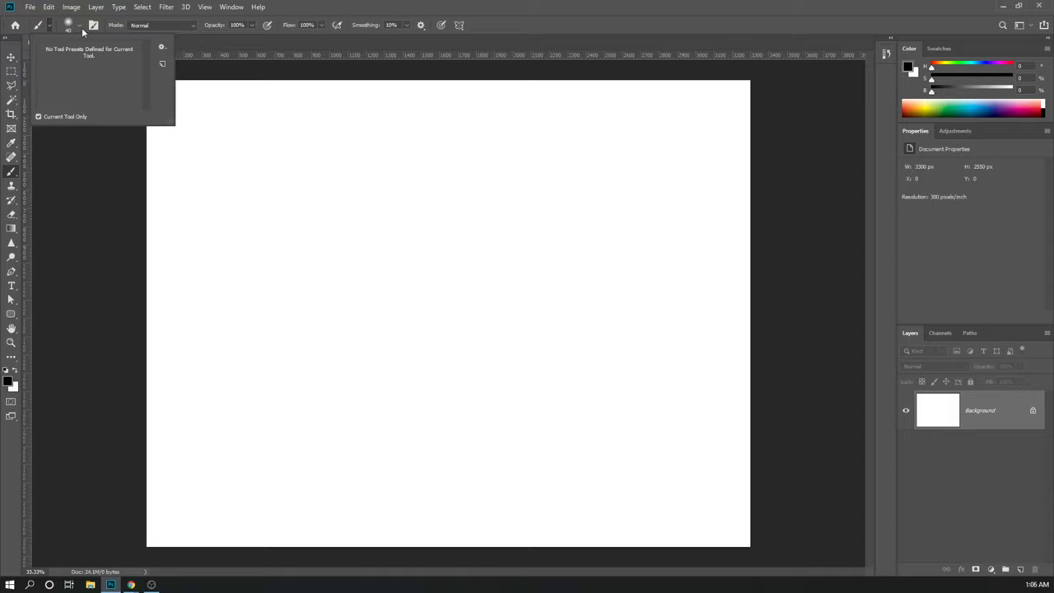
{"action": "left_click", "coordinate": [80, 25]}
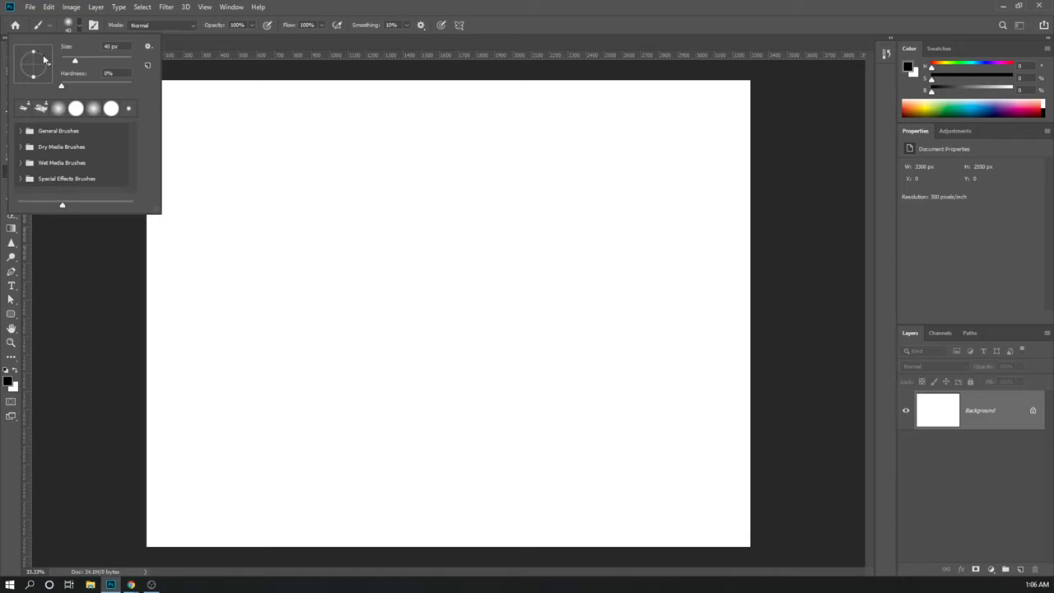
{"action": "left_click", "coordinate": [82, 25]}
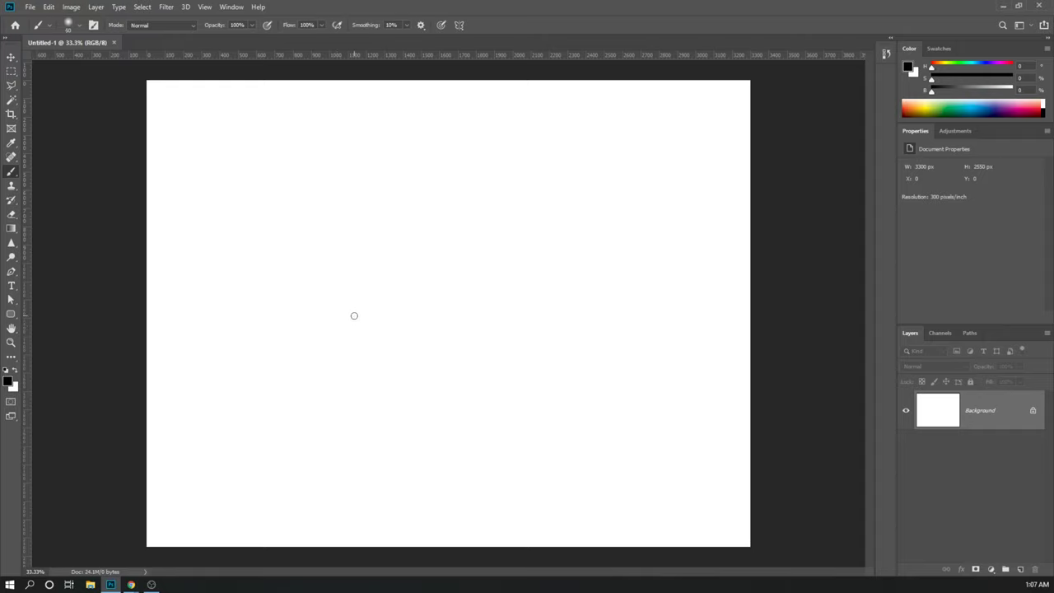
Enlarge the brush with the ] and [ keys.
{"action": "key", "text": "bracketright"}
{"action": "key", "text": "bracketright"}
{"action": "key", "text": "bracketright"}
{"action": "key", "text": "bracketright"}
{"action": "key", "text": "bracketright"}
{"action": "key", "text": "bracketright"}
{"action": "key", "text": "bracketright"}
{"action": "key", "text": "bracketright"}
{"action": "key", "text": "bracketright"}
{"action": "key", "text": "bracketright"}
{"action": "key", "text": "bracketright"}
{"action": "key", "text": "bracketright"}
{"action": "key", "text": "bracketright"}
{"action": "key", "text": "bracketright"}
{"action": "key", "text": "bracketright"}
{"action": "key", "text": "bracketright"}
{"action": "key", "text": "bracketright"}
{"action": "key", "text": "bracketleft"}
{"action": "key", "text": "bracketleft"}
{"action": "key", "text": "bracketleft"}
{"action": "key", "text": "bracketleft"}
{"action": "key", "text": "bracketleft"}
{"action": "key", "text": "bracketleft"}
{"action": "key", "text": "bracketleft"}
{"action": "key", "text": "bracketleft"}
{"action": "key", "text": "bracketleft"}
{"action": "key", "text": "bracketleft"}
{"action": "key", "text": "bracketleft"}
{"action": "key", "text": "bracketright"}
{"action": "key", "text": "bracketright"}
{"action": "key", "text": "bracketright"}
{"action": "key", "text": "bracketright"}
{"action": "key", "text": "bracketright"}
{"action": "key", "text": "bracketright"}
{"action": "key", "text": "bracketright"}
{"action": "key", "text": "bracketright"}
{"action": "key", "text": "bracketright"}
Try a 14 px size in the Brush Preset picker, dismiss the invalid-size warning, and undo the test dab.
{"action": "left_click", "coordinate": [81, 25]}
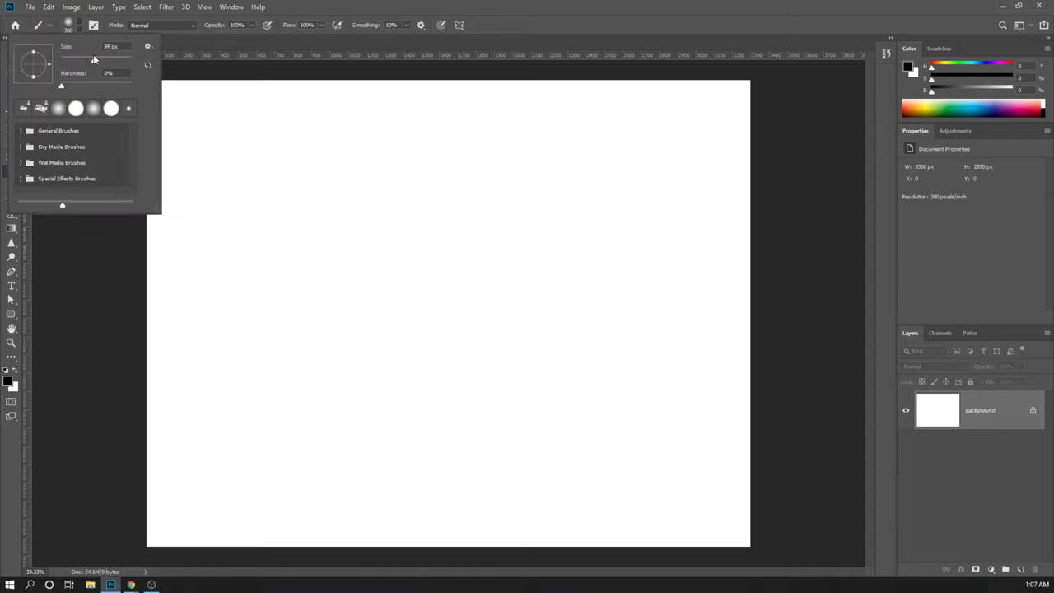
{"action": "mouse_move", "coordinate": [100, 59]}
{"action": "left_mouse_down"}
{"action": "mouse_move", "coordinate": [66, 61]}
{"action": "mouse_move", "coordinate": [104, 63]}
{"action": "left_mouse_up"}
{"action": "left_click", "coordinate": [424, 253]}
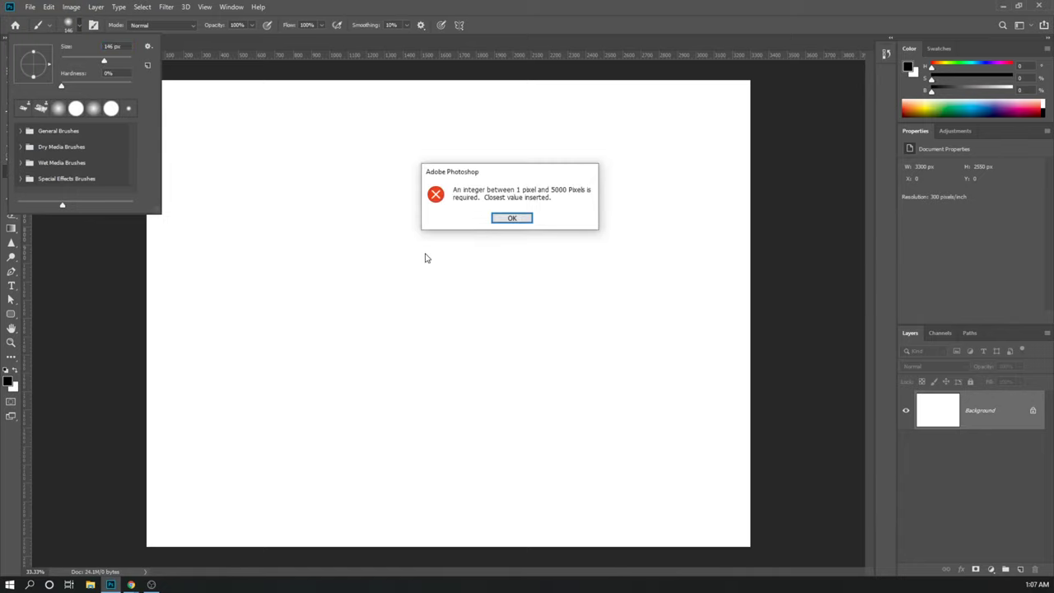
{"action": "left_click", "coordinate": [495, 218]}
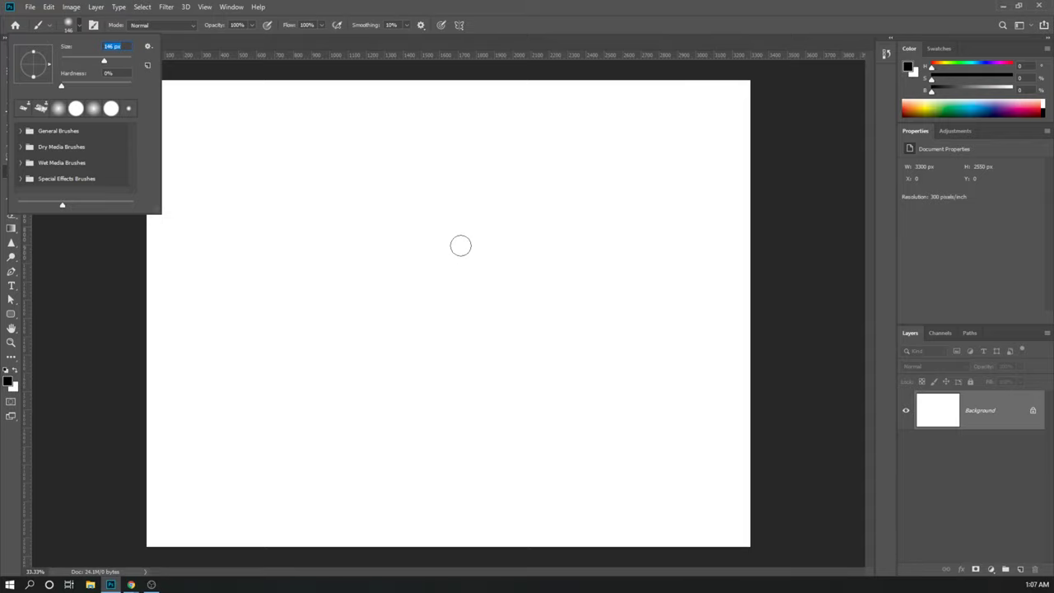
{"action": "left_click", "coordinate": [433, 265]}
{"action": "key", "text": "ctrl+z"}
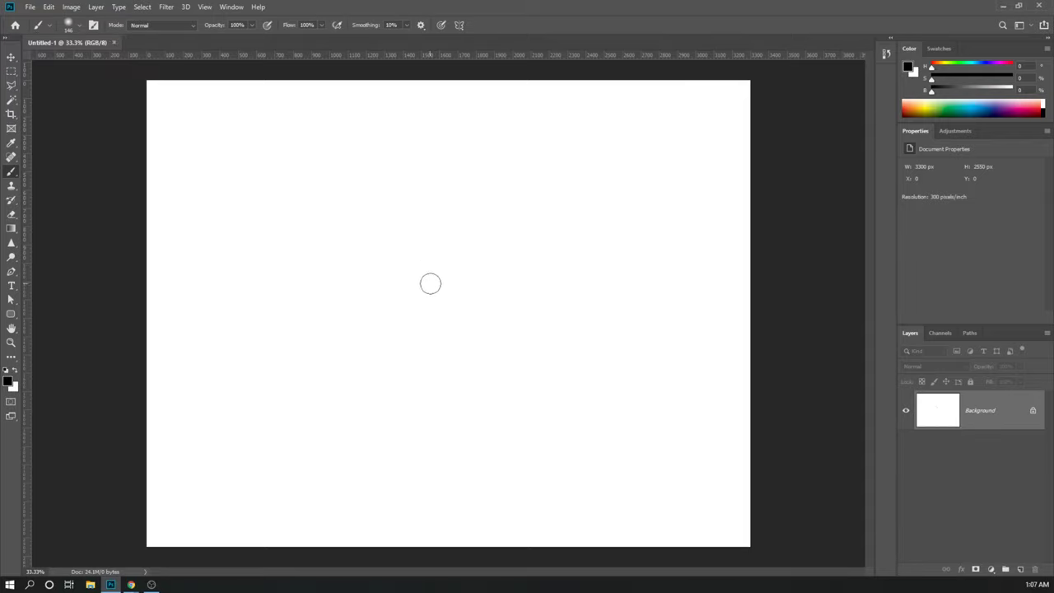
Fine-tune the soft round brush to about 150 px with [ and ].
{"action": "key", "text": "bracketright"}
{"action": "key", "text": "bracketright"}
{"action": "key", "text": "bracketright"}
{"action": "key", "text": "bracketleft"}
{"action": "key", "text": "bracketleft"}
{"action": "key", "text": "bracketleft"}
{"action": "key", "text": "bracketright"}
{"action": "key", "text": "bracketright"}
{"action": "key", "text": "bracketright"}
{"action": "key", "text": "bracketright"}
{"action": "key", "text": "bracketright"}
{"action": "key", "text": "bracketright"}
{"action": "key", "text": "bracketright"}
{"action": "key", "text": "bracketright"}
{"action": "key", "text": "bracketright"}
{"action": "key", "text": "bracketleft"}
{"action": "key", "text": "bracketleft"}
{"action": "key", "text": "bracketleft"}
{"action": "key", "text": "bracketleft"}
{"action": "key", "text": "bracketleft"}
{"action": "key", "text": "bracketleft"}
{"action": "key", "text": "bracketleft"}
{"action": "key", "text": "bracketleft"}
{"action": "key", "text": "bracketright"}
{"action": "key", "text": "bracketright"}
{"action": "key", "text": "bracketright"}
{"action": "key", "text": "bracketright"}
{"action": "key", "text": "bracketright"}
{"action": "key", "text": "bracketright"}
{"action": "key", "text": "bracketright"}
{"action": "key", "text": "bracketright"}
{"action": "key", "text": "bracketleft"}
{"action": "key", "text": "bracketleft"}
{"action": "key", "text": "bracketleft"}
{"action": "key", "text": "bracketleft"}
{"action": "key", "text": "bracketleft"}
{"action": "key", "text": "bracketleft"}
{"action": "key", "text": "bracketleft"}
{"action": "key", "text": "bracketleft"}
{"action": "key", "text": "bracketright"}
{"action": "key", "text": "bracketright"}
{"action": "key", "text": "bracketright"}
{"action": "key", "text": "bracketright"}
{"action": "key", "text": "bracketright"}
{"action": "key", "text": "bracketleft"}
{"action": "key", "text": "bracketleft"}
{"action": "key", "text": "bracketleft"}
{"action": "key", "text": "bracketleft"}
{"action": "key", "text": "bracketright"}
{"action": "key", "text": "bracketright"}
Paint thick soft black strokes crossing the canvas, curving over the left side and upper middle.
{"action": "mouse_move", "coordinate": [211, 282]}
{"action": "left_mouse_down"}
{"action": "mouse_move", "coordinate": [374, 264]}
{"action": "mouse_move", "coordinate": [507, 229]}
{"action": "left_mouse_up"}
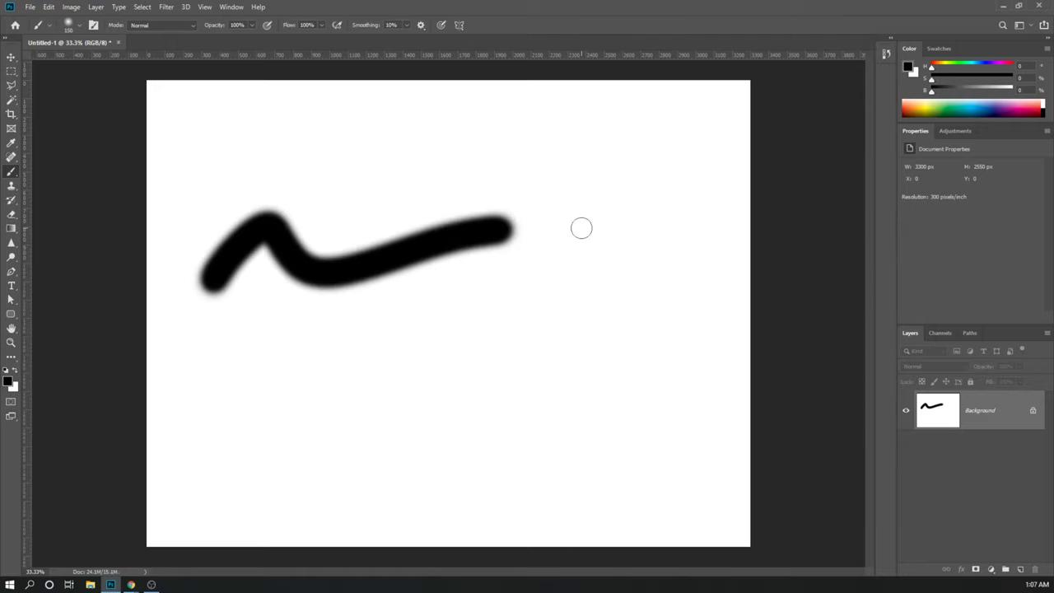
{"action": "mouse_move", "coordinate": [573, 167]}
{"action": "left_mouse_down"}
{"action": "mouse_move", "coordinate": [454, 354]}
{"action": "mouse_move", "coordinate": [444, 403]}
{"action": "left_mouse_up"}
{"action": "left_click_drag", "start_coordinate": [512, 395], "coordinate": [576, 309]}
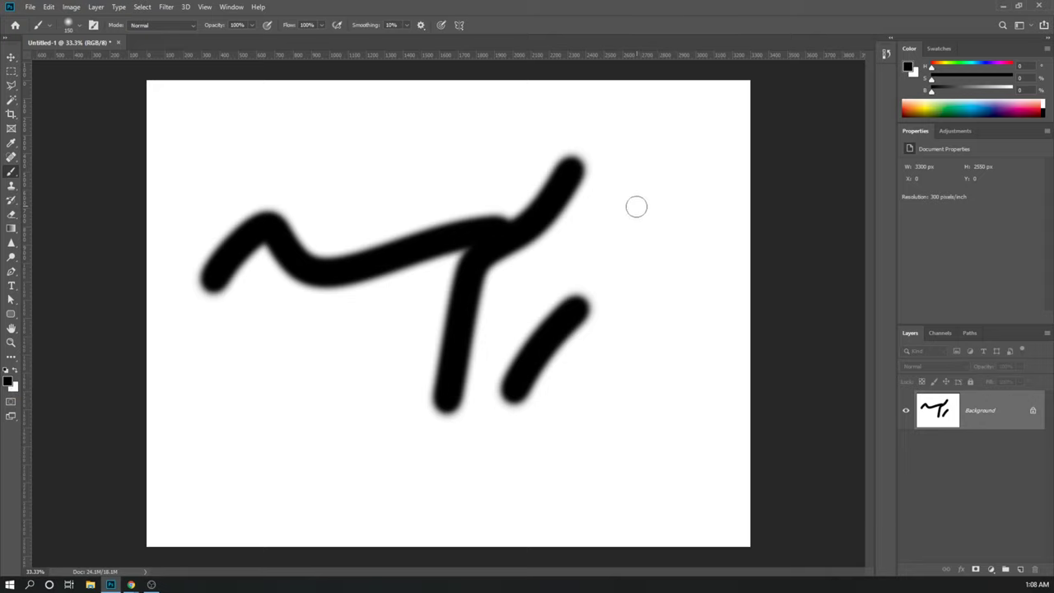
{"action": "left_click_drag", "start_coordinate": [661, 154], "coordinate": [648, 341]}
{"action": "mouse_move", "coordinate": [591, 124]}
{"action": "left_mouse_down"}
{"action": "mouse_move", "coordinate": [450, 200]}
{"action": "mouse_move", "coordinate": [347, 328]}
{"action": "left_mouse_up"}
{"action": "mouse_move", "coordinate": [254, 476]}
{"action": "left_mouse_down"}
{"action": "mouse_move", "coordinate": [249, 417]}
{"action": "mouse_move", "coordinate": [354, 252]}
{"action": "left_mouse_up"}
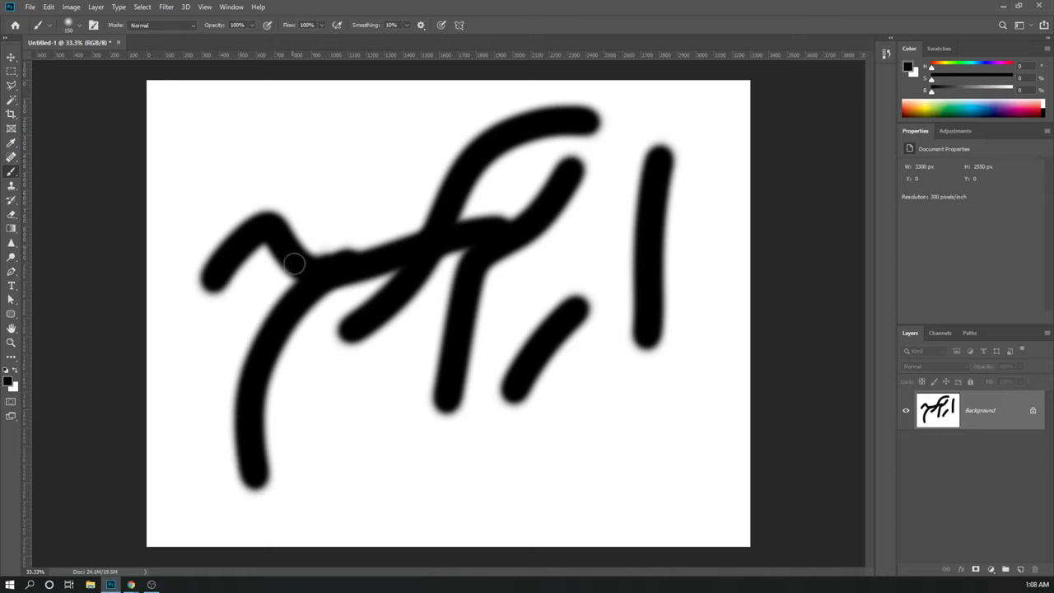
{"action": "mouse_move", "coordinate": [359, 452]}
{"action": "left_mouse_down"}
{"action": "mouse_move", "coordinate": [370, 392]}
{"action": "mouse_move", "coordinate": [415, 342]}
{"action": "left_mouse_up"}
{"action": "left_click_drag", "start_coordinate": [351, 203], "coordinate": [452, 148]}
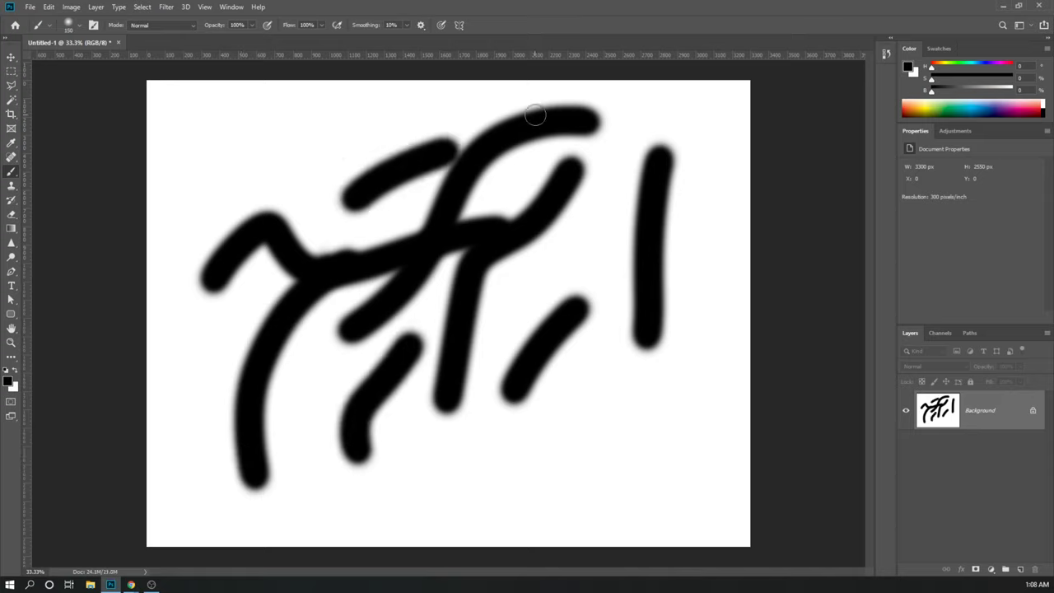
{"action": "left_click_drag", "start_coordinate": [518, 165], "coordinate": [547, 288]}
Shrink the brush for thin black strokes at lower right, then enlarge it to 175.
{"action": "key", "text": "bracketleft"}
{"action": "key", "text": "bracketleft"}
{"action": "key", "text": "bracketleft"}
{"action": "key", "text": "bracketleft"}
{"action": "left_click_drag", "start_coordinate": [605, 333], "coordinate": [530, 494]}
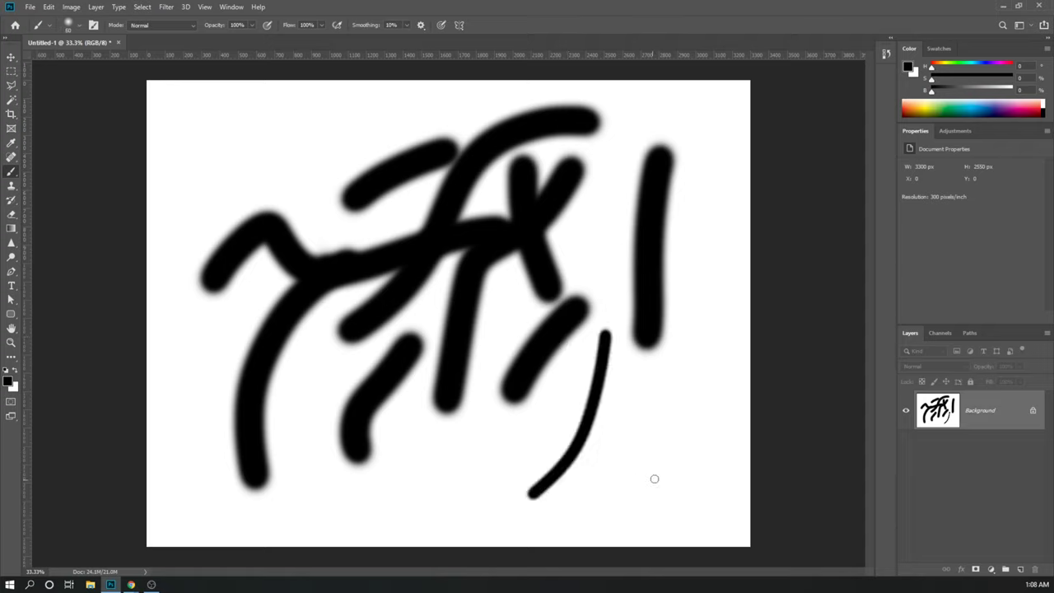
{"action": "left_click_drag", "start_coordinate": [665, 471], "coordinate": [702, 324]}
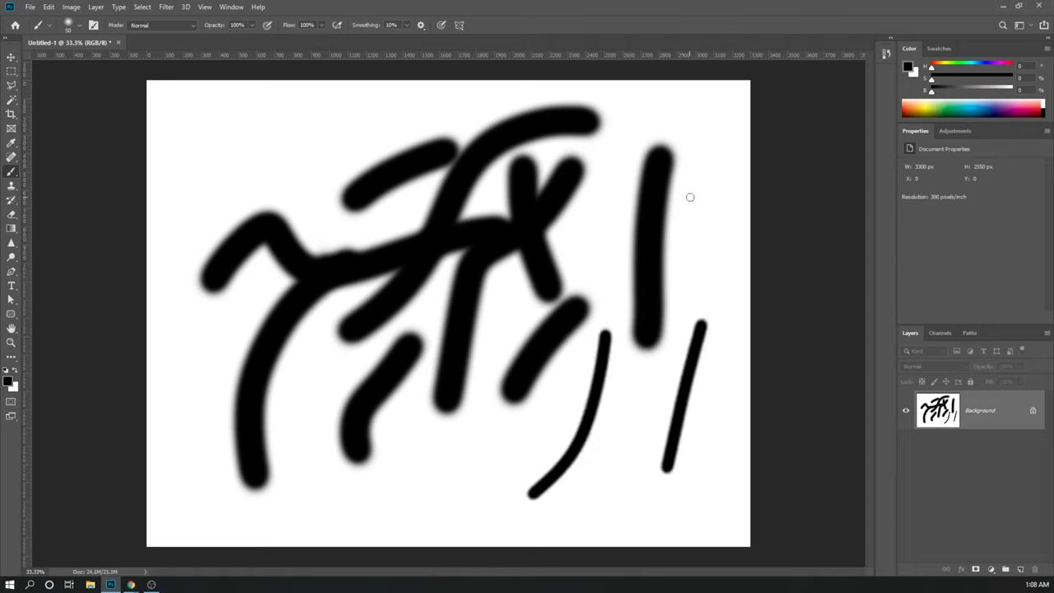
{"action": "left_click_drag", "start_coordinate": [696, 173], "coordinate": [658, 350]}
{"action": "key", "text": "bracketright"}
{"action": "key", "text": "bracketright"}
{"action": "key", "text": "bracketright"}
{"action": "left_click_drag", "start_coordinate": [630, 399], "coordinate": [585, 489]}
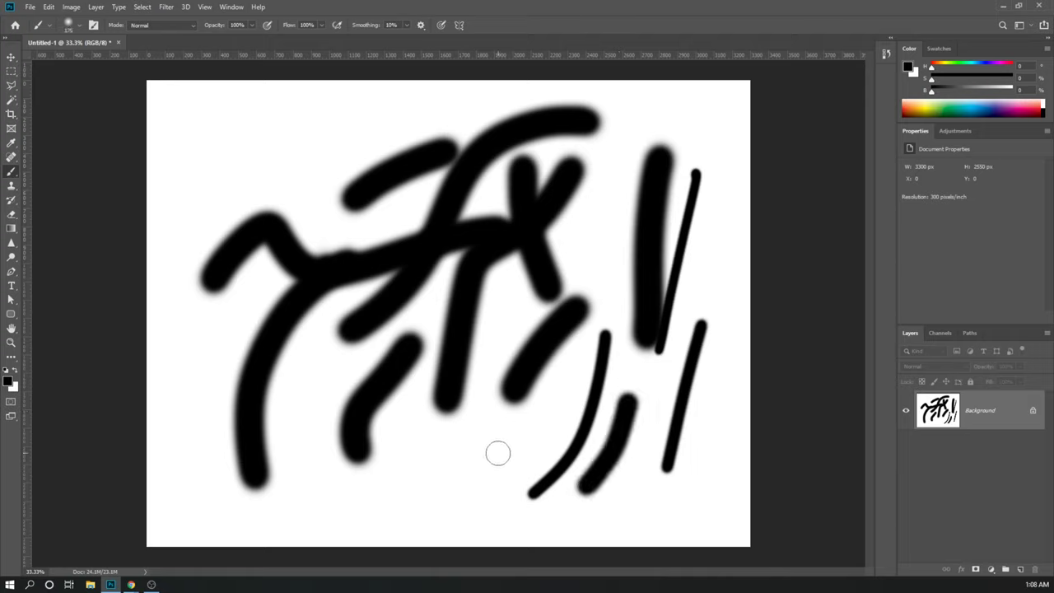
{"action": "key", "text": "bracketright"}
{"action": "key", "text": "bracketright"}
Switch the foreground to white and paint over the middle and V-shaped black strokes.
{"action": "key", "text": "x"}
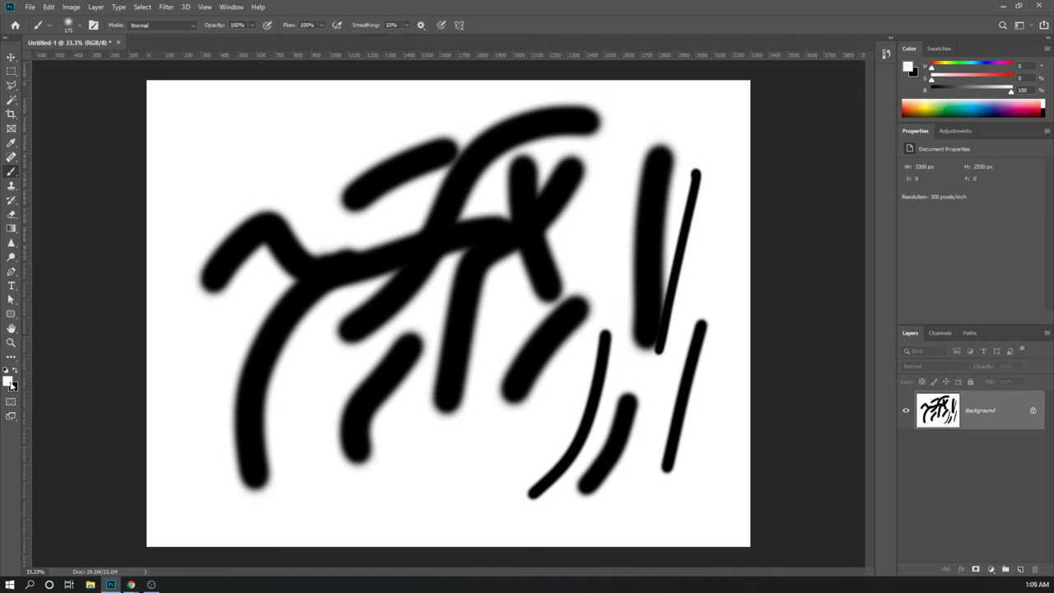
{"action": "key", "text": "x"}
{"action": "key", "text": "x"}
{"action": "mouse_move", "coordinate": [527, 169]}
{"action": "left_mouse_down"}
{"action": "mouse_move", "coordinate": [428, 329]}
{"action": "mouse_move", "coordinate": [579, 196]}
{"action": "mouse_move", "coordinate": [438, 353]}
{"action": "mouse_move", "coordinate": [507, 335]}
{"action": "mouse_move", "coordinate": [576, 346]}
{"action": "mouse_move", "coordinate": [507, 317]}
{"action": "mouse_move", "coordinate": [378, 339]}
{"action": "mouse_move", "coordinate": [326, 206]}
{"action": "mouse_move", "coordinate": [239, 378]}
{"action": "mouse_move", "coordinate": [216, 295]}
{"action": "mouse_move", "coordinate": [190, 309]}
{"action": "mouse_move", "coordinate": [186, 295]}
{"action": "mouse_move", "coordinate": [246, 313]}
{"action": "mouse_move", "coordinate": [267, 384]}
{"action": "mouse_move", "coordinate": [269, 449]}
{"action": "mouse_move", "coordinate": [291, 434]}
{"action": "mouse_move", "coordinate": [370, 424]}
{"action": "mouse_move", "coordinate": [228, 486]}
{"action": "mouse_move", "coordinate": [346, 460]}
{"action": "mouse_move", "coordinate": [348, 408]}
{"action": "left_mouse_up"}
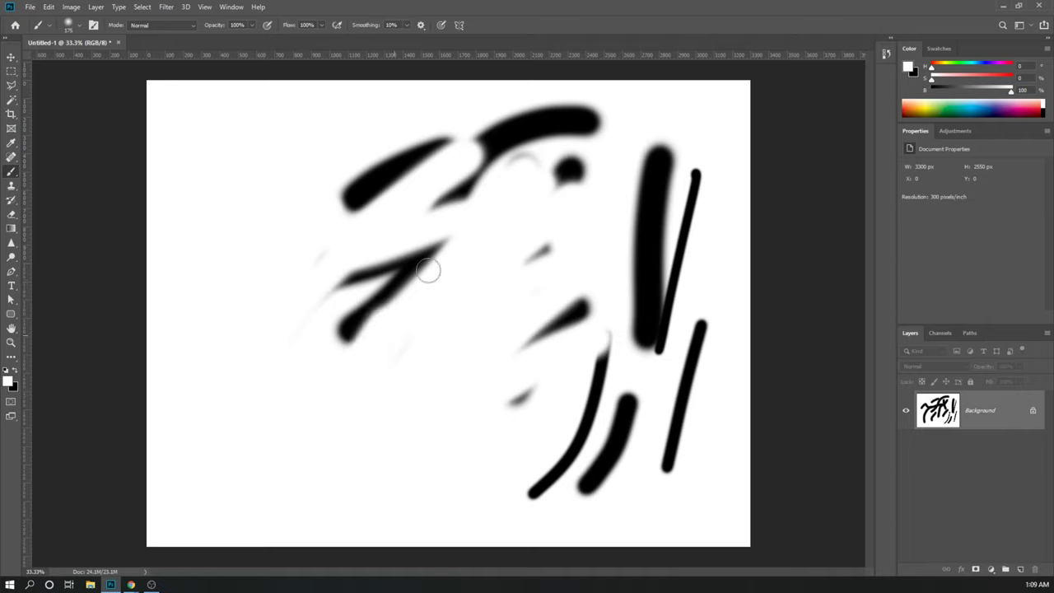
{"action": "mouse_move", "coordinate": [426, 269]}
{"action": "left_mouse_down"}
{"action": "mouse_move", "coordinate": [339, 307]}
{"action": "mouse_move", "coordinate": [297, 311]}
{"action": "mouse_move", "coordinate": [463, 250]}
{"action": "left_mouse_up"}
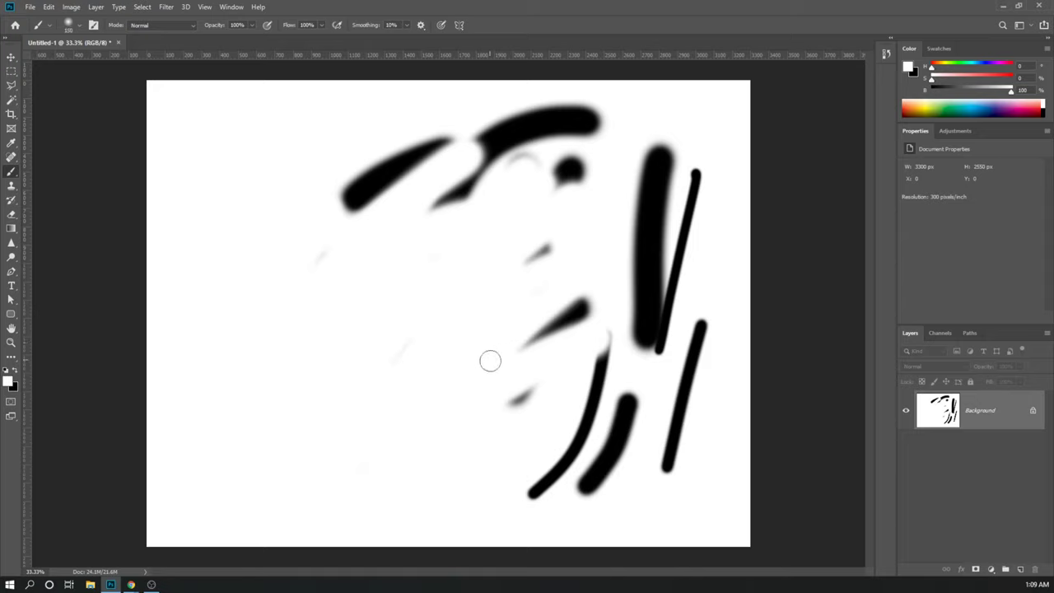
Enlarge the brush to 700 px and cover the remaining black stroke ends in white.
{"action": "key", "text": "bracketright"}
{"action": "key", "text": "bracketright"}
{"action": "key", "text": "bracketright"}
{"action": "key", "text": "bracketright"}
{"action": "key", "text": "bracketright"}
{"action": "key", "text": "bracketright"}
{"action": "key", "text": "bracketright"}
{"action": "key", "text": "bracketright"}
{"action": "key", "text": "bracketright"}
{"action": "key", "text": "bracketright"}
{"action": "key", "text": "bracketright"}
{"action": "key", "text": "bracketright"}
{"action": "key", "text": "bracketright"}
{"action": "key", "text": "bracketright"}
{"action": "key", "text": "bracketright"}
{"action": "left_click", "coordinate": [530, 458]}
{"action": "right_click", "coordinate": [529, 458]}
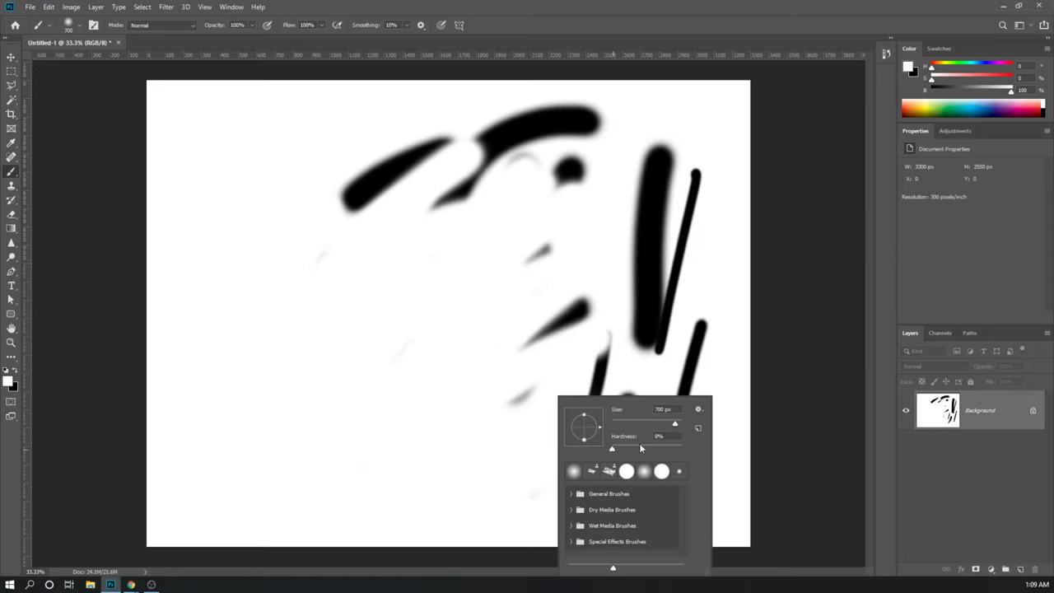
{"action": "key", "text": "Escape"}
{"action": "mouse_move", "coordinate": [489, 384]}
{"action": "left_mouse_down"}
{"action": "mouse_move", "coordinate": [557, 459]}
{"action": "mouse_move", "coordinate": [689, 455]}
{"action": "mouse_move", "coordinate": [500, 442]}
{"action": "mouse_move", "coordinate": [694, 363]}
{"action": "mouse_move", "coordinate": [532, 317]}
{"action": "mouse_move", "coordinate": [648, 242]}
{"action": "mouse_move", "coordinate": [503, 227]}
{"action": "mouse_move", "coordinate": [595, 180]}
{"action": "mouse_move", "coordinate": [470, 145]}
{"action": "left_mouse_up"}
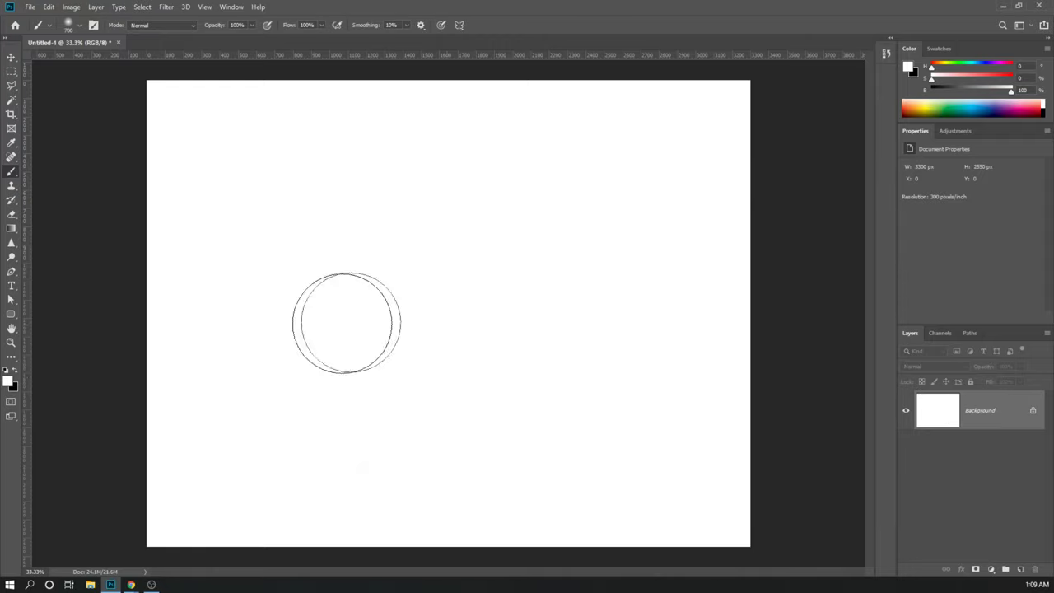
With black and a 125 px brush, paint a thick stroke across the canvas top.
{"action": "key", "text": "bracketleft"}
{"action": "key", "text": "bracketleft"}
{"action": "key", "text": "bracketleft"}
{"action": "key", "text": "bracketleft"}
{"action": "key", "text": "bracketleft"}
{"action": "key", "text": "bracketleft"}
{"action": "key", "text": "bracketleft"}
{"action": "key", "text": "bracketleft"}
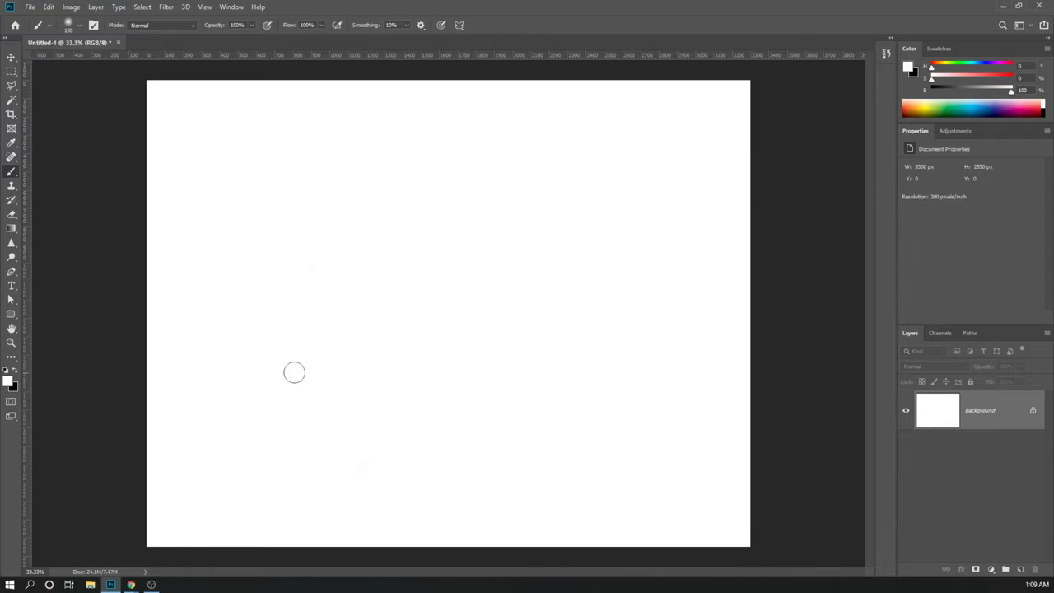
{"action": "key", "text": "x"}
{"action": "key", "text": "x"}
{"action": "key", "text": "x"}
{"action": "key", "text": "x"}
{"action": "key", "text": "x"}
{"action": "key", "text": "x"}
{"action": "key", "text": "x"}
{"action": "key", "text": "x"}
{"action": "key", "text": "x"}
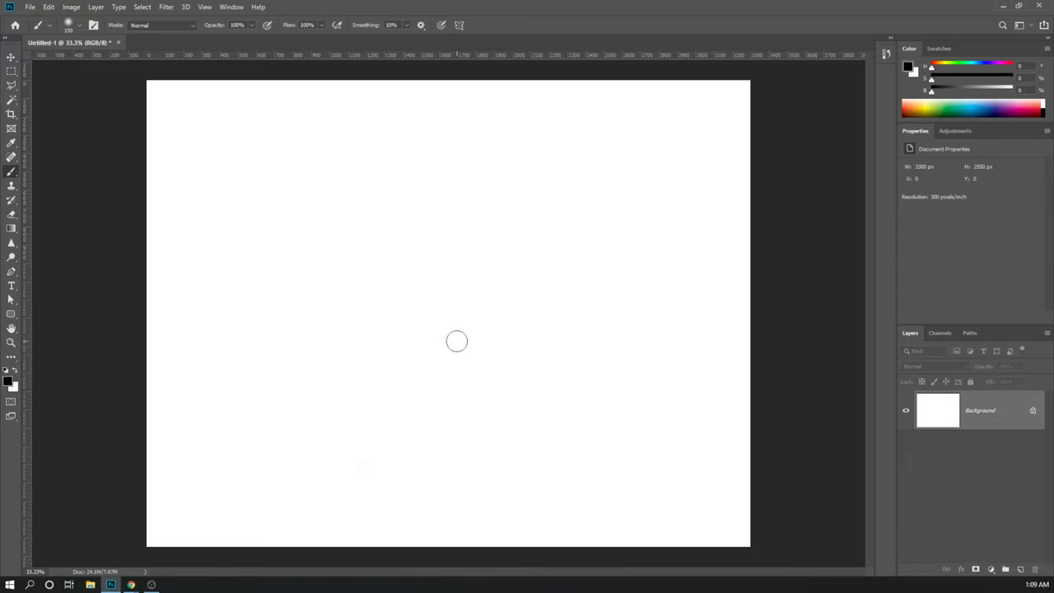
{"action": "key", "text": "x"}
{"action": "key", "text": "x"}
{"action": "key", "text": "bracketleft"}
{"action": "left_click_drag", "start_coordinate": [179, 115], "coordinate": [672, 109]}
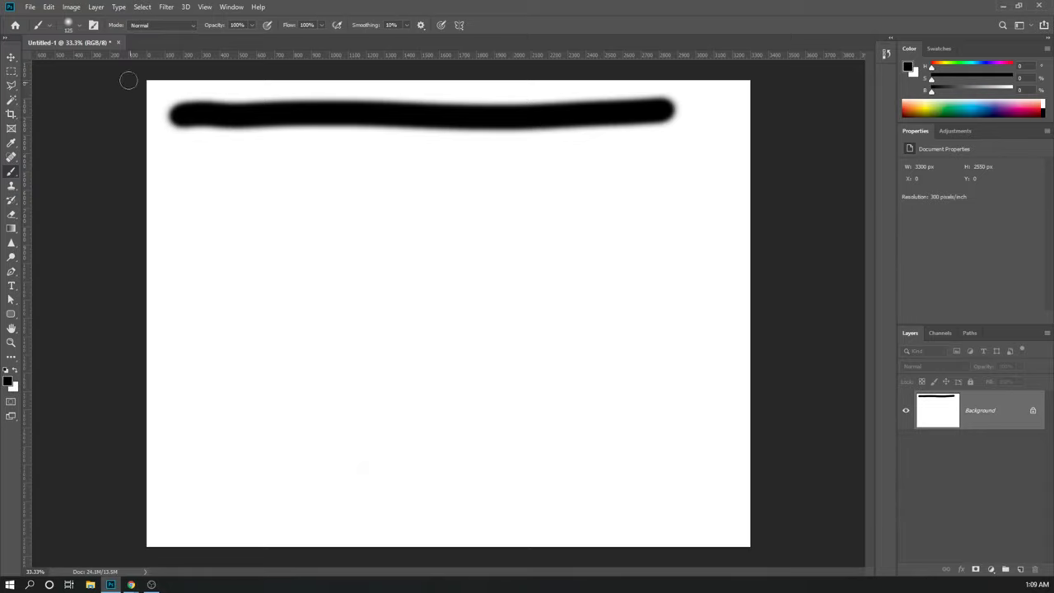
Check the brush size and hardness settings and undo the stray dab near the top edge.
{"action": "left_click", "coordinate": [82, 26]}
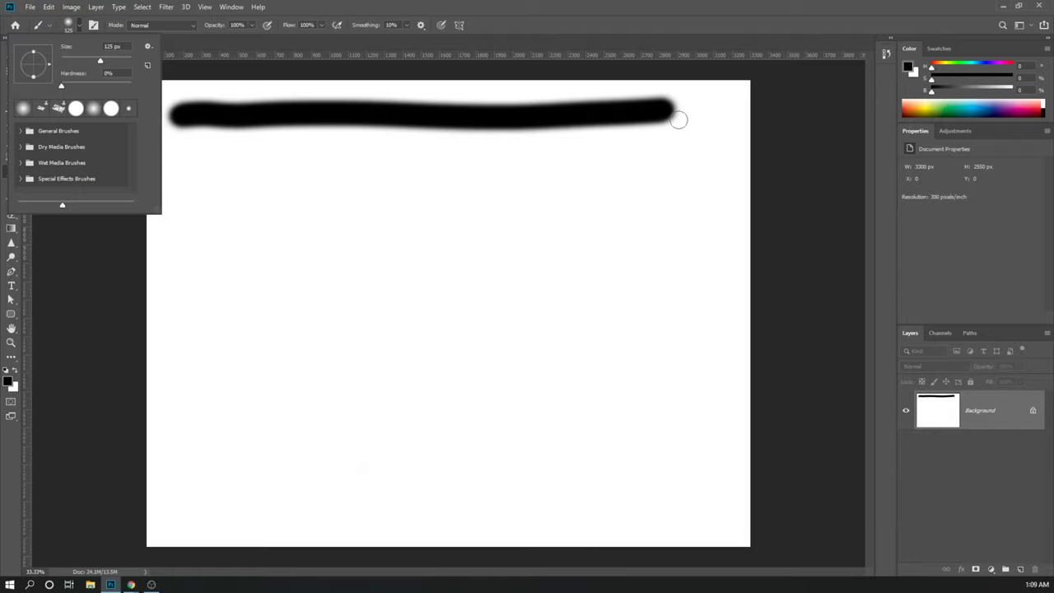
{"action": "left_click", "coordinate": [296, 84]}
{"action": "left_click_drag", "start_coordinate": [301, 82], "coordinate": [308, 75]}
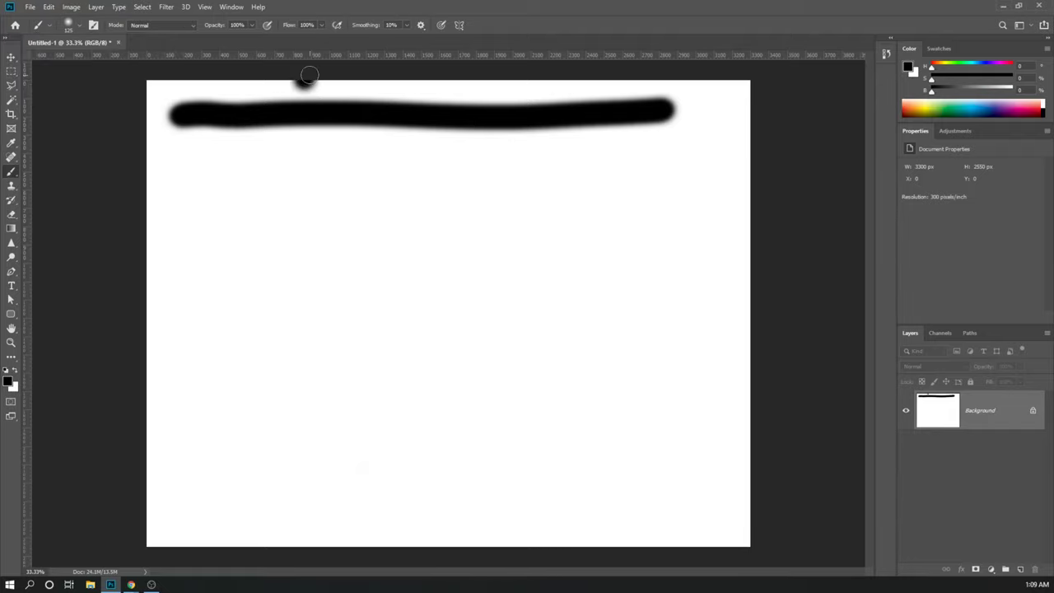
{"action": "key", "text": "ctrl+z"}
{"action": "left_click", "coordinate": [82, 27]}
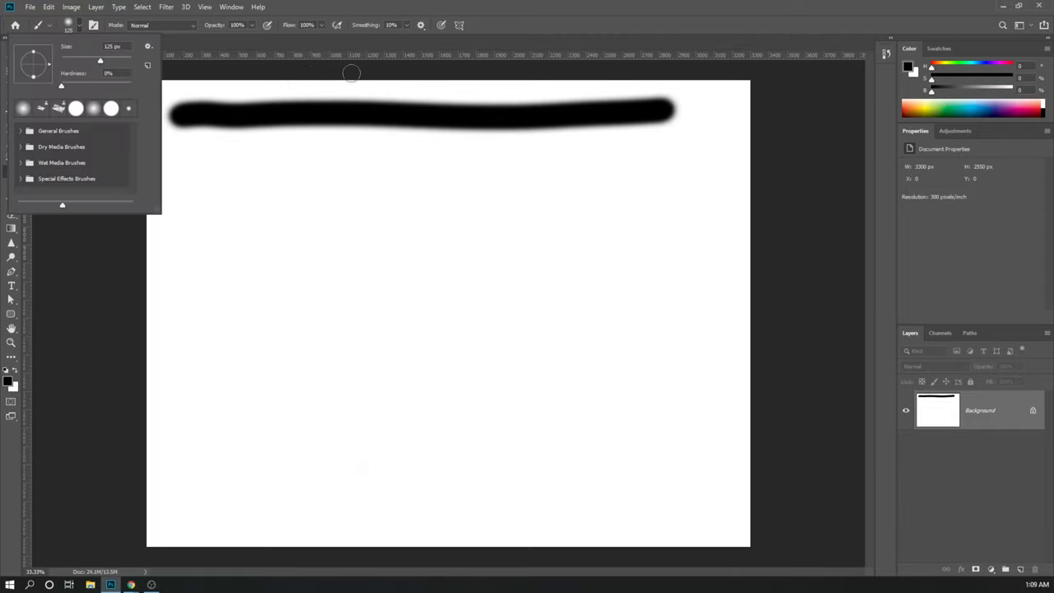
{"action": "left_click", "coordinate": [518, 6]}
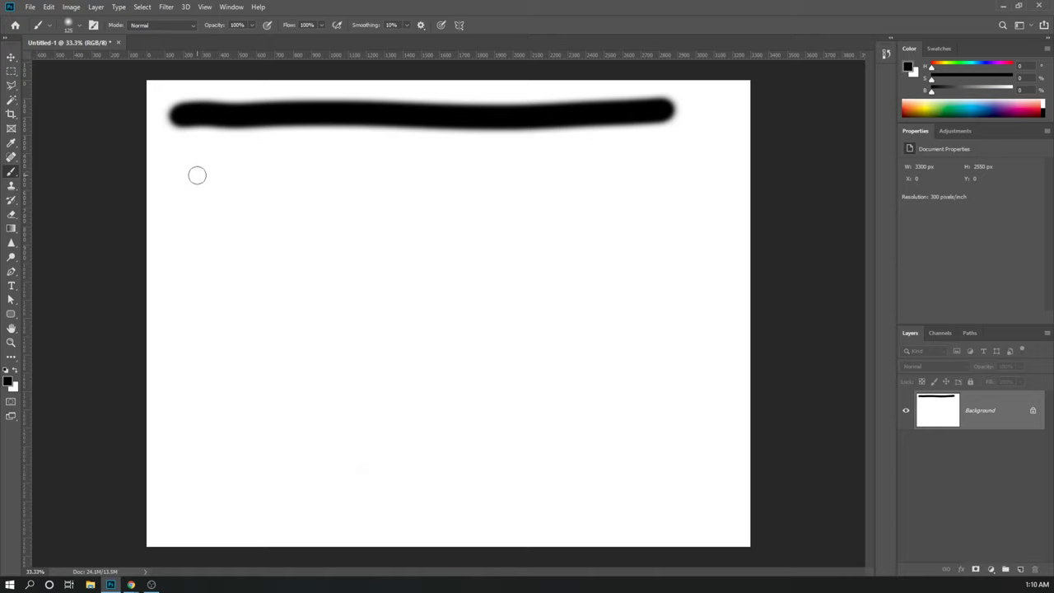
Paint four more horizontal black strokes spaced down the canvas below the first.
{"action": "key", "text": "shift"}
{"action": "left_click_drag", "start_coordinate": [174, 180], "coordinate": [680, 169]}
{"action": "key", "text": "shift"}
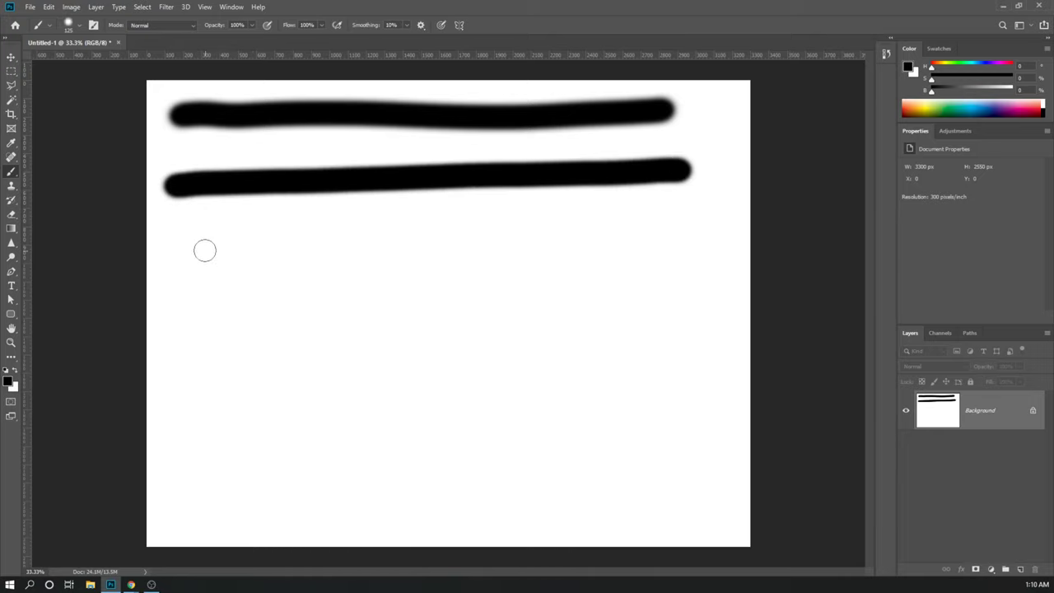
{"action": "left_click_drag", "start_coordinate": [183, 254], "coordinate": [683, 243]}
{"action": "key", "text": "shift"}
{"action": "mouse_move", "coordinate": [191, 350]}
{"action": "left_mouse_down"}
{"action": "mouse_move", "coordinate": [483, 324]}
{"action": "mouse_move", "coordinate": [683, 340]}
{"action": "left_mouse_up"}
{"action": "key", "text": "shift"}
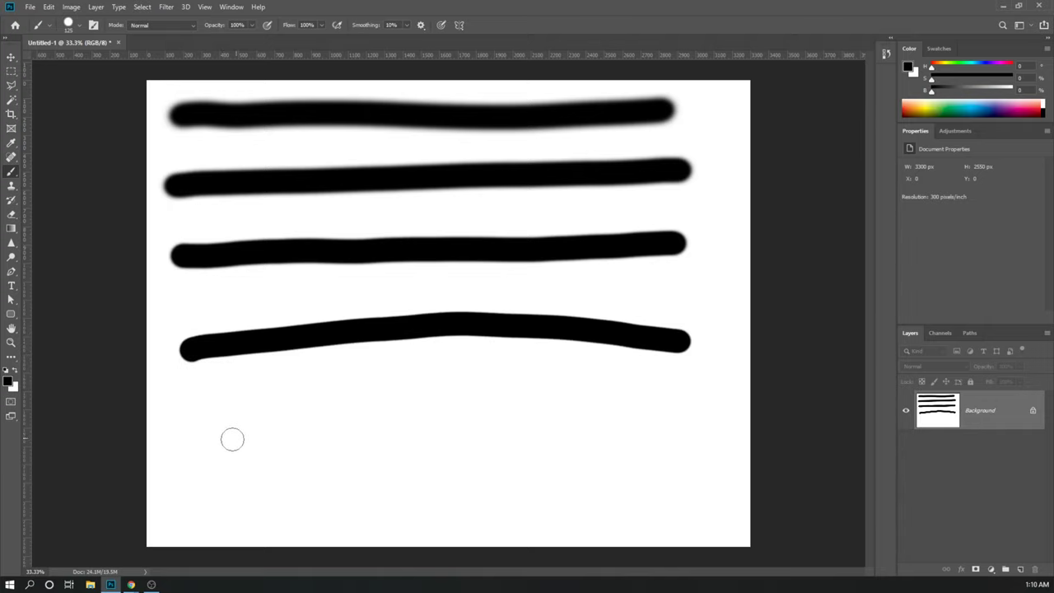
{"action": "mouse_move", "coordinate": [217, 441]}
{"action": "left_mouse_down"}
{"action": "mouse_move", "coordinate": [334, 419]}
{"action": "mouse_move", "coordinate": [438, 416]}
{"action": "mouse_move", "coordinate": [697, 444]}
{"action": "left_mouse_up"}
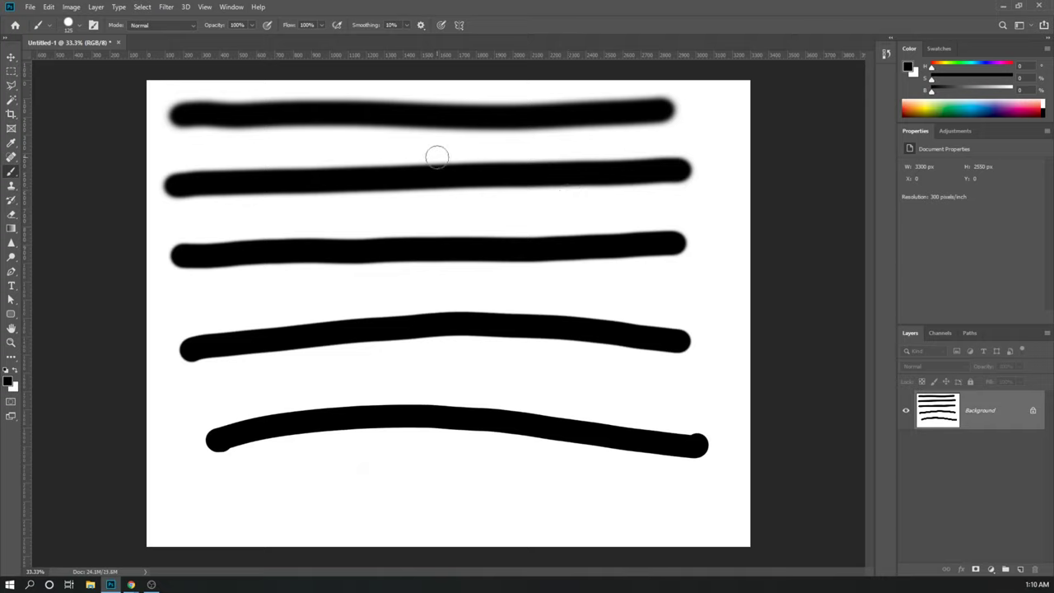
Paint a black V-shaped stroke and a zigzag stroke across the lower horizontal lines.
{"action": "key", "text": "shift"}
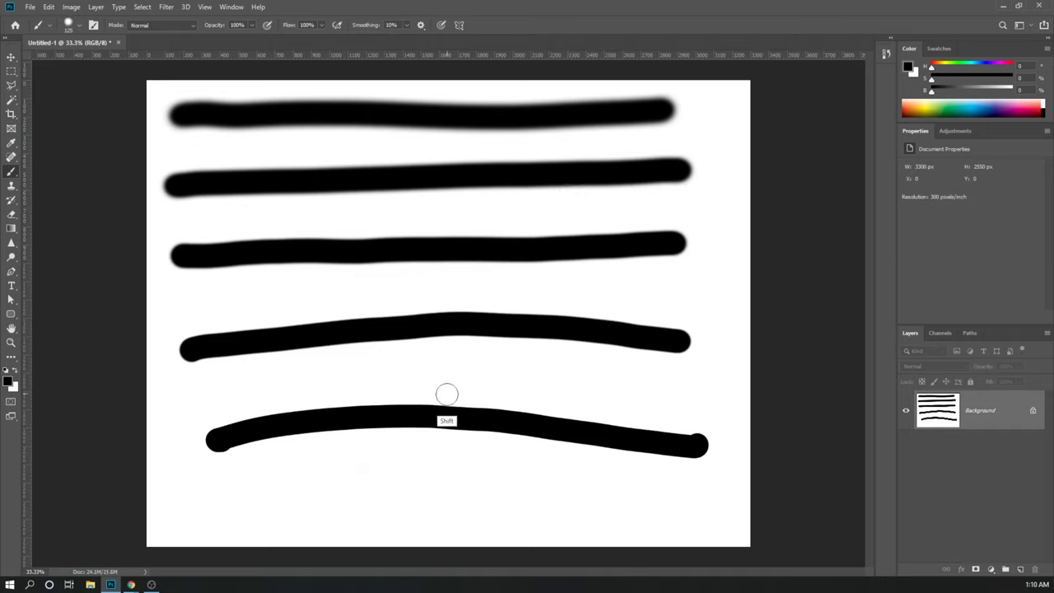
{"action": "mouse_move", "coordinate": [484, 357]}
{"action": "left_mouse_down"}
{"action": "mouse_move", "coordinate": [401, 450]}
{"action": "mouse_move", "coordinate": [448, 313]}
{"action": "left_mouse_up"}
{"action": "key", "text": "shift"}
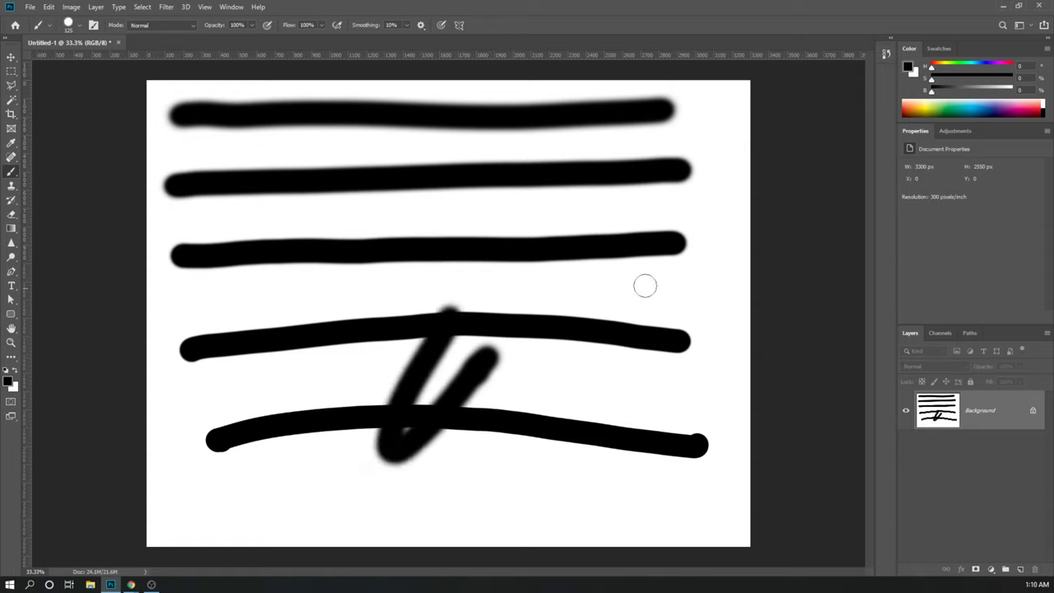
{"action": "mouse_move", "coordinate": [670, 268]}
{"action": "left_mouse_down"}
{"action": "mouse_move", "coordinate": [617, 305]}
{"action": "mouse_move", "coordinate": [489, 228]}
{"action": "left_mouse_up"}
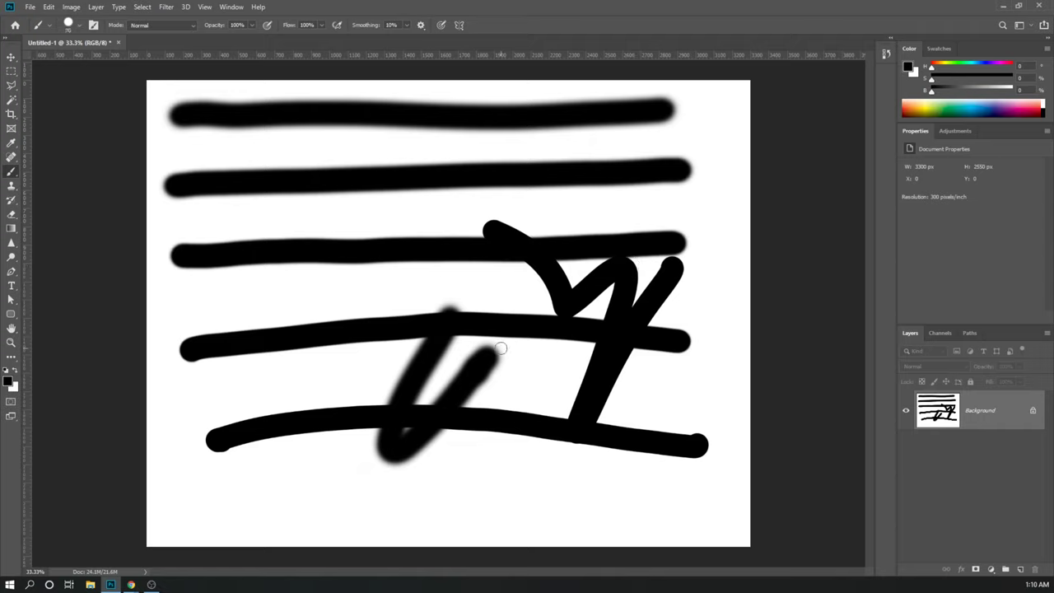
Set the brush to 250 px, switch to white, and paint over the middle and lower strokes.
{"action": "key", "text": "bracketright"}
{"action": "key", "text": "bracketright"}
{"action": "key", "text": "bracketright"}
{"action": "key", "text": "bracketright"}
{"action": "key", "text": "bracketright"}
{"action": "key", "text": "bracketright"}
{"action": "key", "text": "bracketright"}
{"action": "key", "text": "bracketright"}
{"action": "key", "text": "bracketright"}
{"action": "key", "text": "bracketleft"}
{"action": "key", "text": "bracketleft"}
{"action": "key", "text": "bracketleft"}
{"action": "key", "text": "bracketleft"}
{"action": "key", "text": "bracketleft"}
{"action": "key", "text": "bracketleft"}
{"action": "key", "text": "x"}
{"action": "mouse_move", "coordinate": [625, 361]}
{"action": "left_mouse_down"}
{"action": "mouse_move", "coordinate": [369, 449]}
{"action": "mouse_move", "coordinate": [615, 306]}
{"action": "mouse_move", "coordinate": [322, 469]}
{"action": "mouse_move", "coordinate": [542, 255]}
{"action": "mouse_move", "coordinate": [316, 456]}
{"action": "mouse_move", "coordinate": [546, 390]}
{"action": "mouse_move", "coordinate": [604, 433]}
{"action": "mouse_move", "coordinate": [463, 458]}
{"action": "mouse_move", "coordinate": [675, 438]}
{"action": "mouse_move", "coordinate": [682, 406]}
{"action": "mouse_move", "coordinate": [601, 318]}
{"action": "mouse_move", "coordinate": [496, 275]}
{"action": "mouse_move", "coordinate": [333, 432]}
{"action": "mouse_move", "coordinate": [340, 304]}
{"action": "mouse_move", "coordinate": [246, 389]}
{"action": "mouse_move", "coordinate": [237, 443]}
{"action": "mouse_move", "coordinate": [203, 431]}
{"action": "mouse_move", "coordinate": [198, 369]}
{"action": "mouse_move", "coordinate": [545, 273]}
{"action": "mouse_move", "coordinate": [639, 298]}
{"action": "mouse_move", "coordinate": [696, 342]}
{"action": "mouse_move", "coordinate": [656, 271]}
{"action": "mouse_move", "coordinate": [667, 243]}
{"action": "mouse_move", "coordinate": [390, 283]}
{"action": "mouse_move", "coordinate": [443, 225]}
{"action": "mouse_move", "coordinate": [232, 282]}
{"action": "mouse_move", "coordinate": [215, 261]}
{"action": "mouse_move", "coordinate": [258, 237]}
{"action": "mouse_move", "coordinate": [204, 191]}
{"action": "mouse_move", "coordinate": [555, 191]}
{"action": "mouse_move", "coordinate": [459, 176]}
{"action": "mouse_move", "coordinate": [670, 188]}
{"action": "mouse_move", "coordinate": [560, 164]}
{"action": "mouse_move", "coordinate": [627, 158]}
{"action": "mouse_move", "coordinate": [708, 169]}
{"action": "mouse_move", "coordinate": [410, 201]}
{"action": "mouse_move", "coordinate": [456, 168]}
{"action": "mouse_move", "coordinate": [286, 194]}
{"action": "left_mouse_up"}
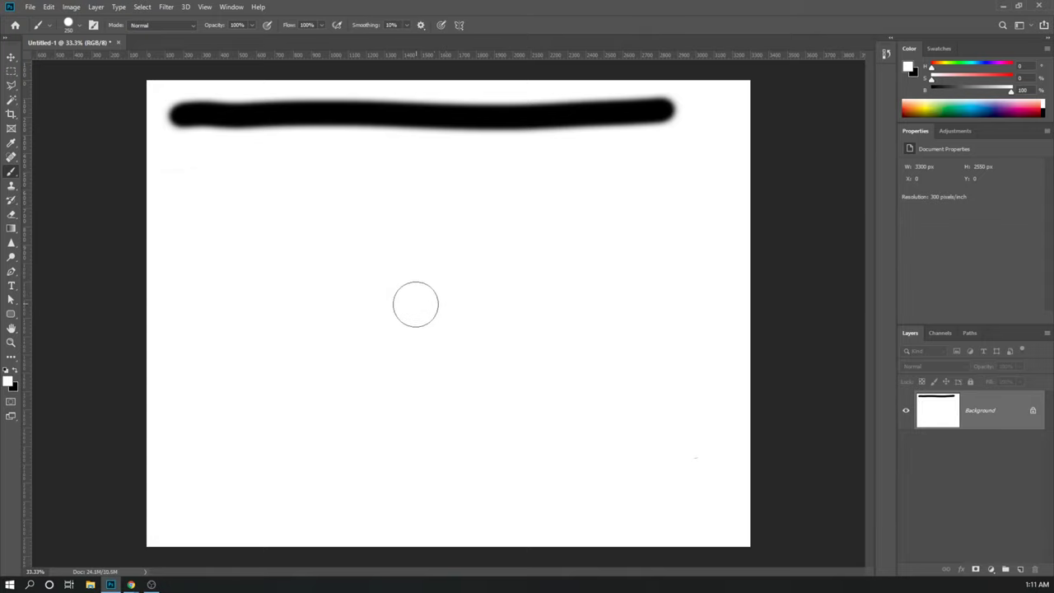
Make black the painting colour again and shrink the brush to about 175 px.
{"action": "key", "text": "x"}
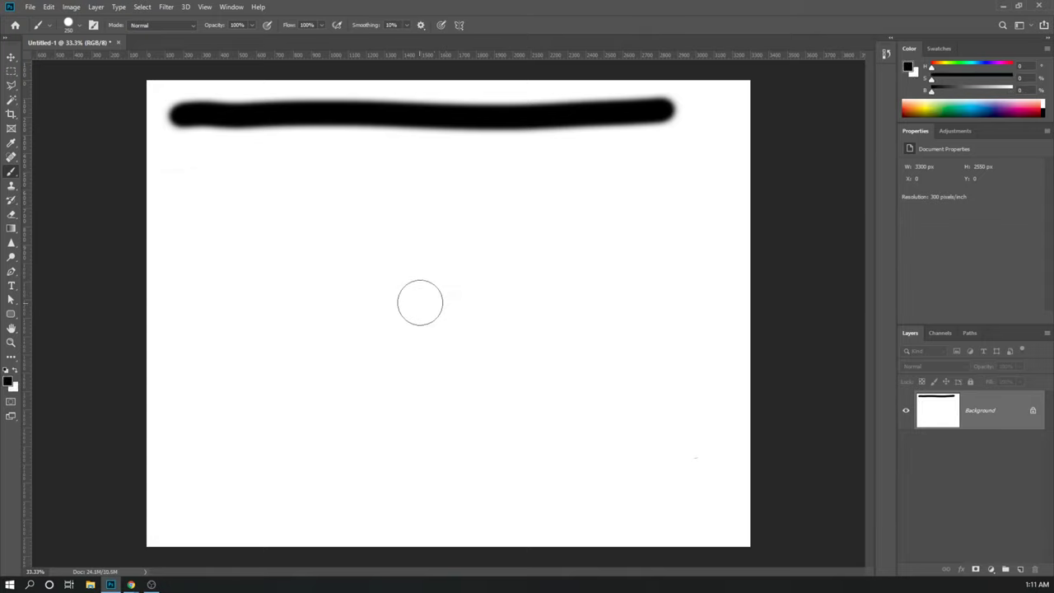
{"action": "key", "text": "bracketleft"}
{"action": "key", "text": "bracketleft"}
{"action": "key", "text": "bracketleft"}
{"action": "key", "text": "bracketleft"}
{"action": "key", "text": "bracketleft"}
Draw three straight black lines between clicked points: two down-right diagonals crossed by a rising one.
{"action": "left_click", "coordinate": [214, 216]}
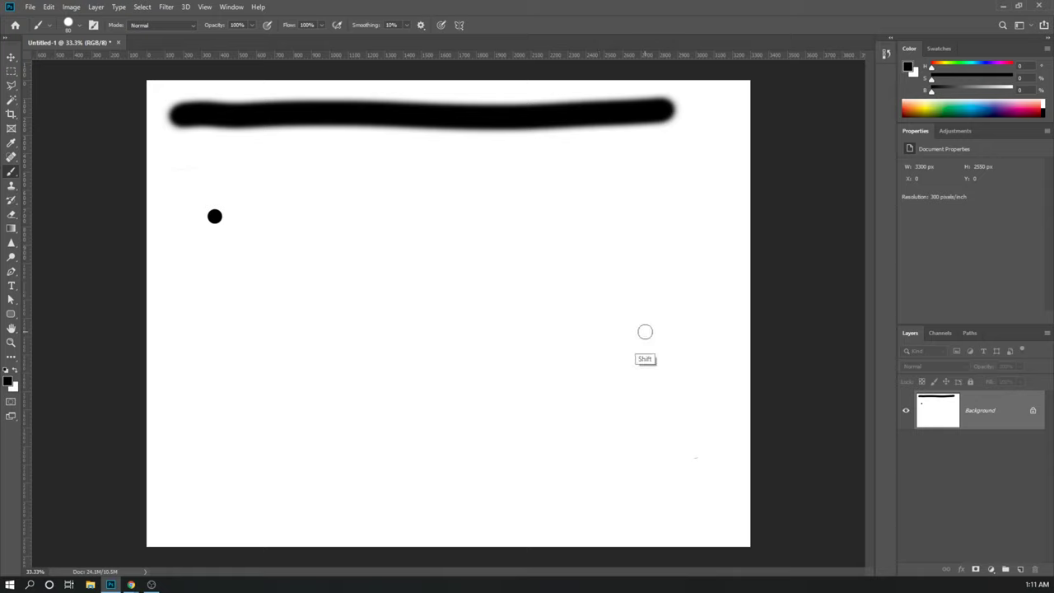
{"action": "left_click", "coordinate": [650, 332], "text": "shift"}
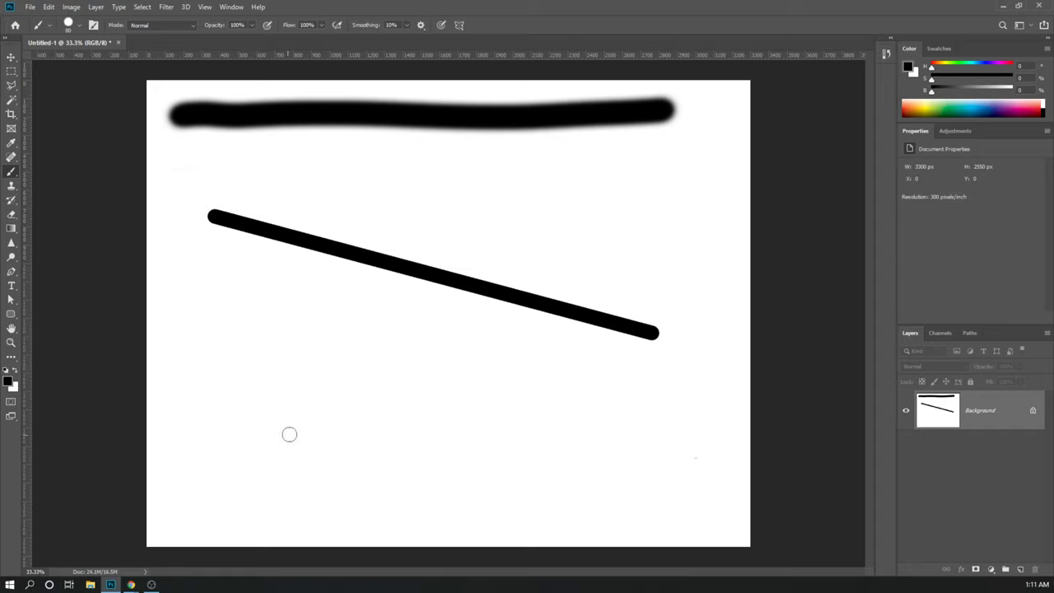
{"action": "left_click", "coordinate": [289, 434]}
{"action": "left_click", "coordinate": [517, 218], "text": "shift"}
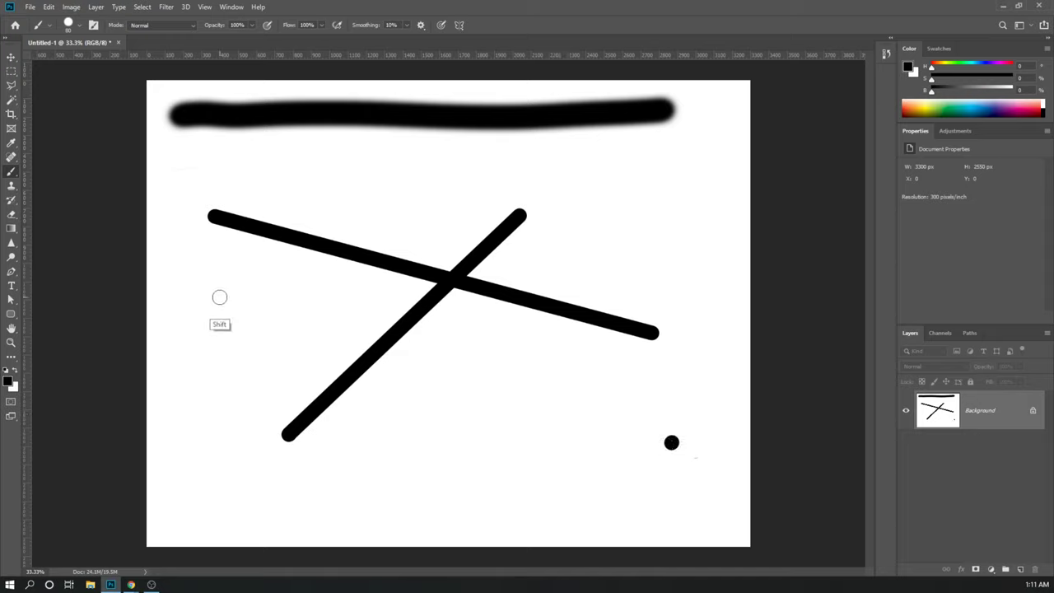
{"action": "left_click", "coordinate": [220, 299], "text": "shift"}
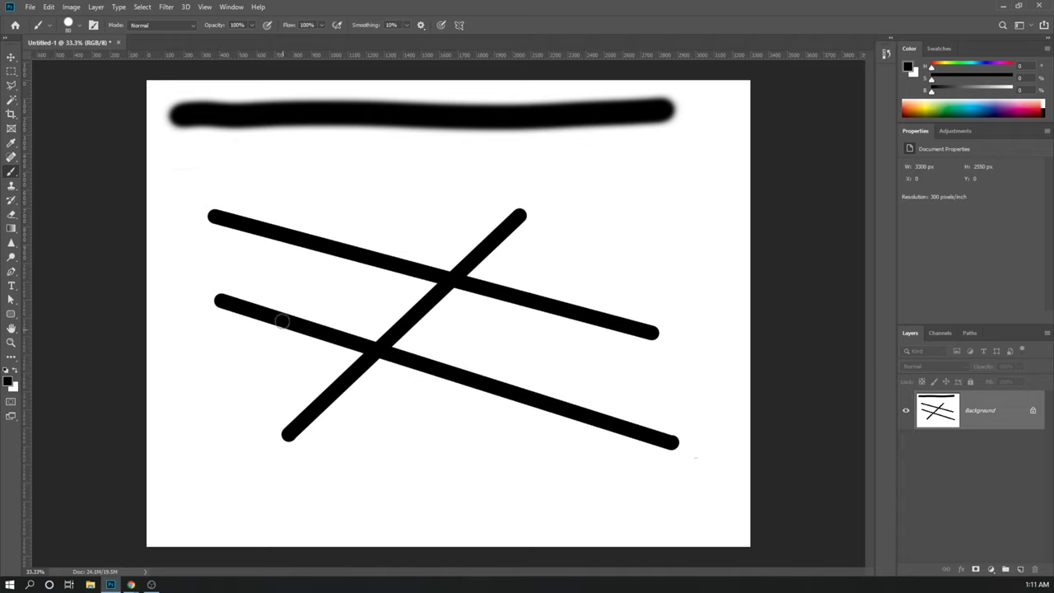
Draw straight black lines: horizontal under the top stroke, vertical at right, and horizontal near the bottom.
{"action": "right_click", "coordinate": [235, 172]}
{"action": "left_click", "coordinate": [235, 168]}
{"action": "left_click", "coordinate": [307, 168], "text": "shift"}
{"action": "left_click_drag", "start_coordinate": [323, 168], "coordinate": [631, 168]}
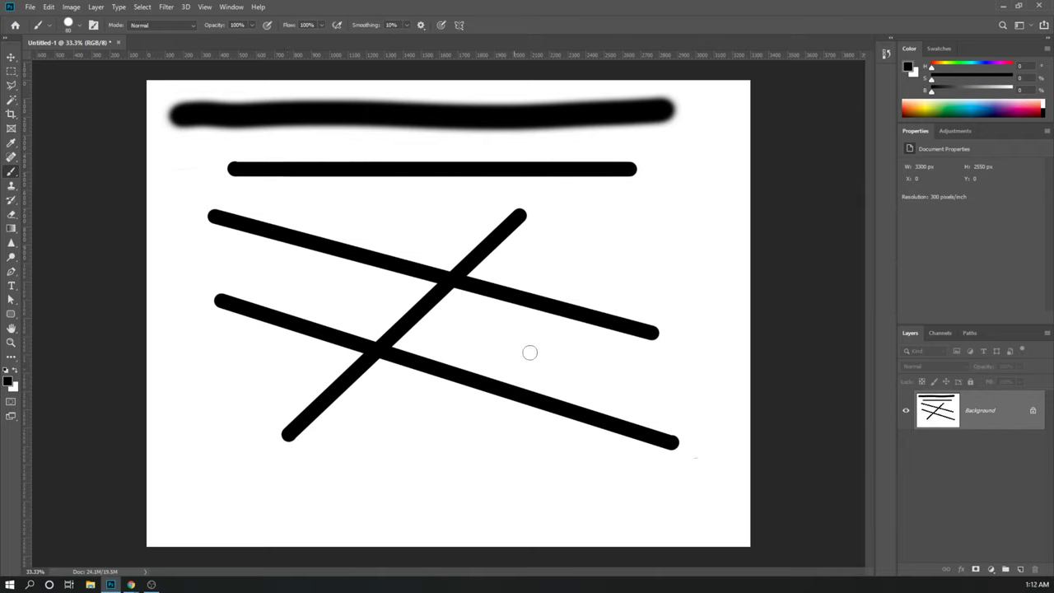
{"action": "left_click", "coordinate": [668, 191]}
{"action": "left_click_drag", "start_coordinate": [668, 192], "coordinate": [648, 412]}
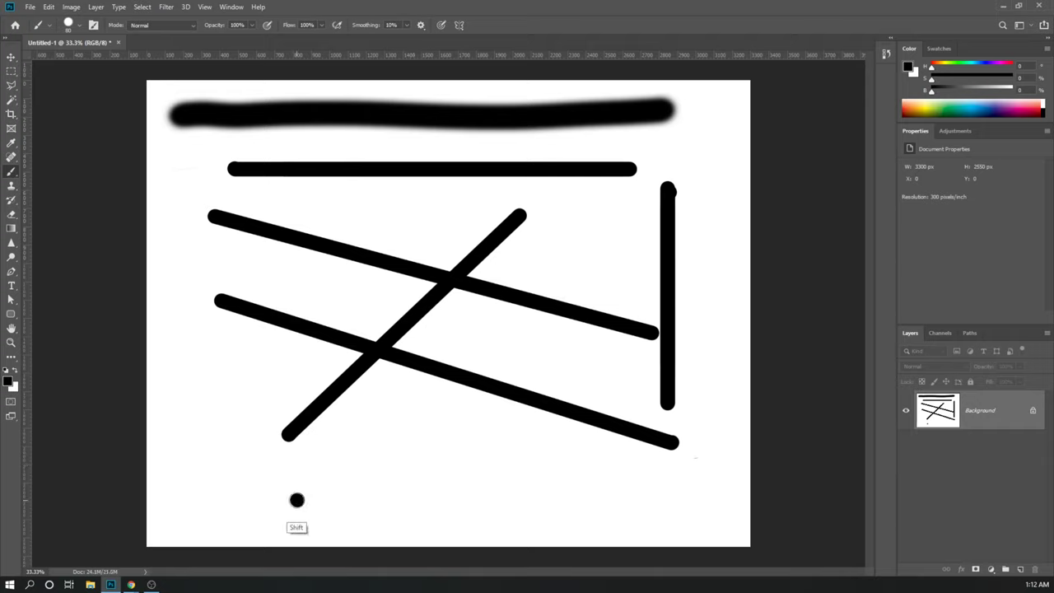
{"action": "mouse_move", "coordinate": [298, 499]}
{"action": "left_mouse_down"}
{"action": "mouse_move", "coordinate": [590, 491]}
{"action": "mouse_move", "coordinate": [394, 501]}
{"action": "mouse_move", "coordinate": [599, 501]}
{"action": "mouse_move", "coordinate": [331, 508]}
{"action": "mouse_move", "coordinate": [590, 500]}
{"action": "mouse_move", "coordinate": [392, 505]}
{"action": "mouse_move", "coordinate": [535, 502]}
{"action": "left_mouse_up"}
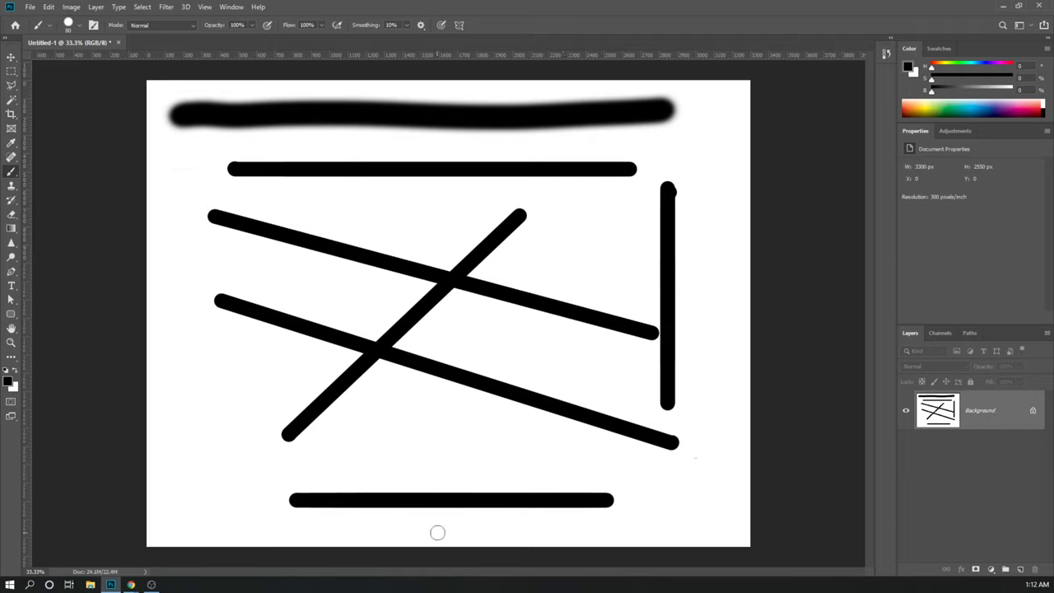
Erase the bottom line and diagonals with a 600 px Eraser at 100% opacity.
{"action": "key", "text": "e"}
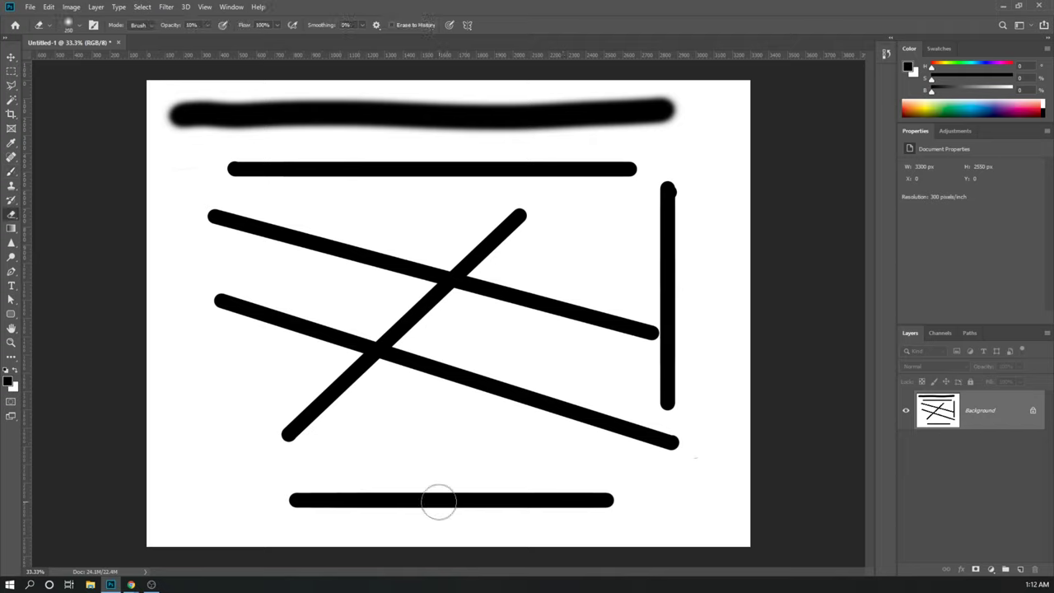
{"action": "key", "text": "bracketright"}
{"action": "key", "text": "bracketright"}
{"action": "key", "text": "bracketright"}
{"action": "key", "text": "bracketright"}
{"action": "key", "text": "bracketright"}
{"action": "key", "text": "bracketright"}
{"action": "key", "text": "0"}
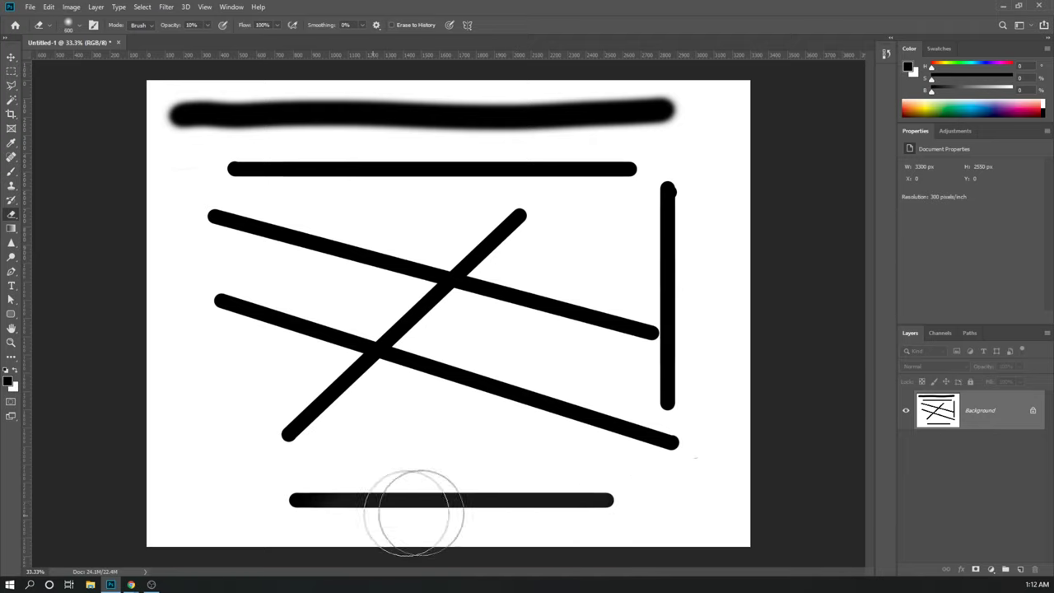
{"action": "mouse_move", "coordinate": [629, 494]}
{"action": "left_mouse_down"}
{"action": "mouse_move", "coordinate": [289, 498]}
{"action": "mouse_move", "coordinate": [625, 442]}
{"action": "mouse_move", "coordinate": [322, 453]}
{"action": "mouse_move", "coordinate": [652, 327]}
{"action": "mouse_move", "coordinate": [307, 463]}
{"action": "mouse_move", "coordinate": [525, 253]}
{"action": "left_mouse_up"}
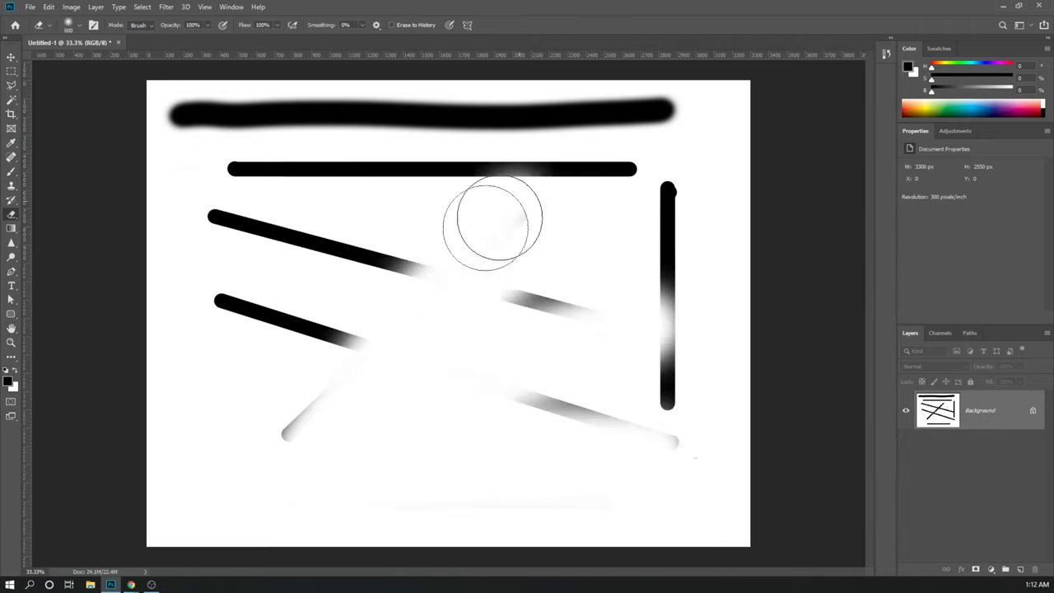
{"action": "mouse_move", "coordinate": [436, 268]}
{"action": "left_mouse_down"}
{"action": "mouse_move", "coordinate": [331, 367]}
{"action": "mouse_move", "coordinate": [276, 395]}
{"action": "mouse_move", "coordinate": [303, 276]}
{"action": "mouse_move", "coordinate": [311, 306]}
{"action": "left_mouse_up"}
Switch to a white brush of about 200 px and paint over the remaining left and lower strokes.
{"action": "key", "text": "b"}
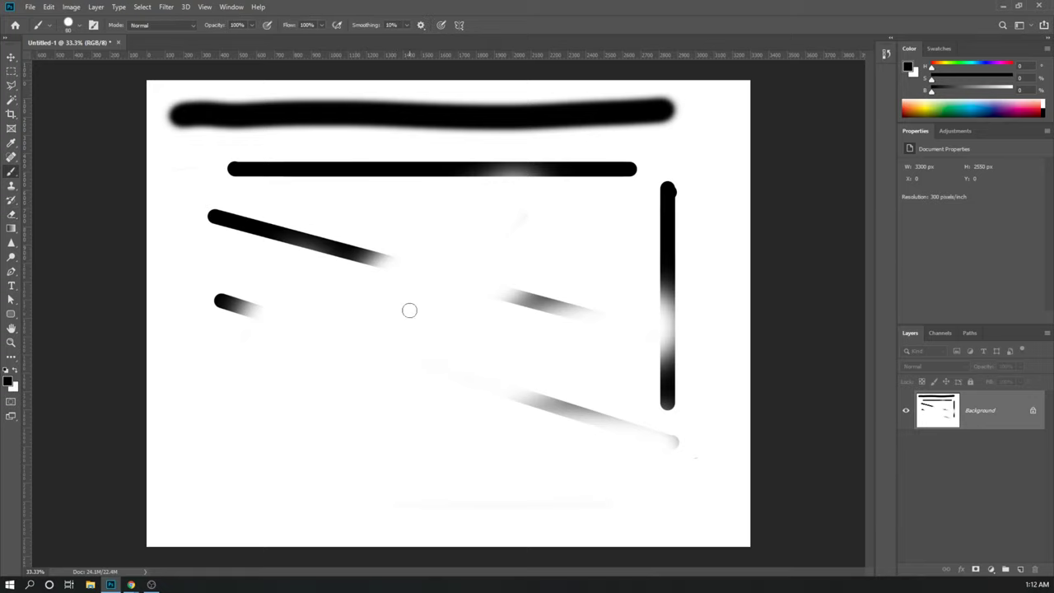
{"action": "key", "text": "x"}
{"action": "key", "text": "]"}
{"action": "key", "text": "]"}
{"action": "key", "text": "]"}
{"action": "key", "text": "]"}
{"action": "key", "text": "]"}
{"action": "key", "text": "]"}
{"action": "key", "text": "]"}
{"action": "key", "text": "]"}
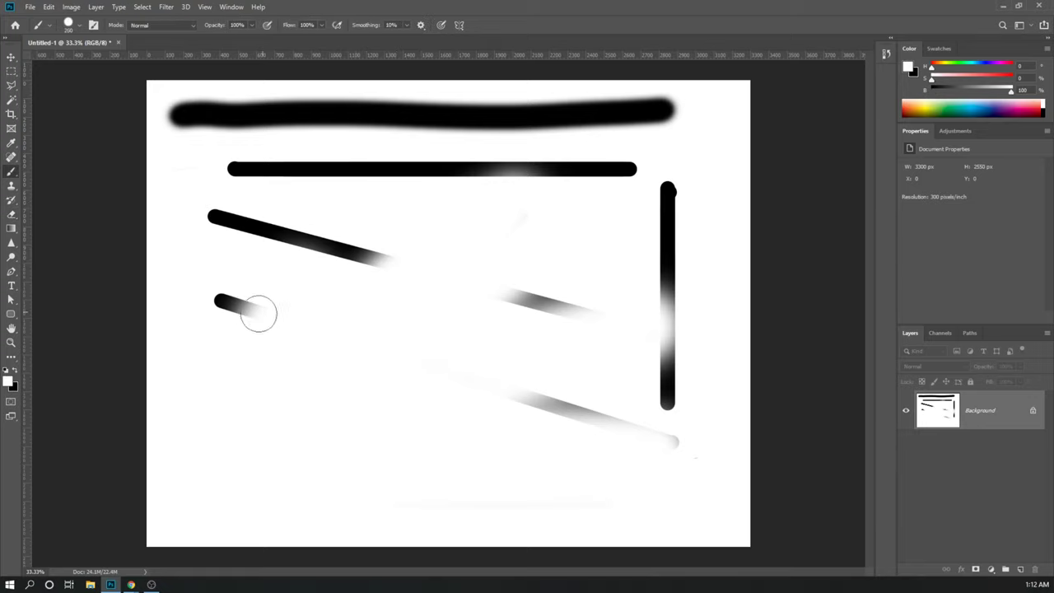
{"action": "mouse_move", "coordinate": [254, 314]}
{"action": "left_mouse_down"}
{"action": "mouse_move", "coordinate": [224, 301]}
{"action": "mouse_move", "coordinate": [663, 443]}
{"action": "mouse_move", "coordinate": [654, 183]}
{"action": "mouse_move", "coordinate": [659, 302]}
{"action": "mouse_move", "coordinate": [586, 315]}
{"action": "mouse_move", "coordinate": [429, 266]}
{"action": "mouse_move", "coordinate": [216, 240]}
{"action": "mouse_move", "coordinate": [211, 215]}
{"action": "mouse_move", "coordinate": [301, 170]}
{"action": "mouse_move", "coordinate": [606, 187]}
{"action": "mouse_move", "coordinate": [648, 150]}
{"action": "mouse_move", "coordinate": [636, 117]}
{"action": "mouse_move", "coordinate": [285, 135]}
{"action": "mouse_move", "coordinate": [172, 124]}
{"action": "mouse_move", "coordinate": [207, 111]}
{"action": "mouse_move", "coordinate": [381, 99]}
{"action": "left_mouse_up"}
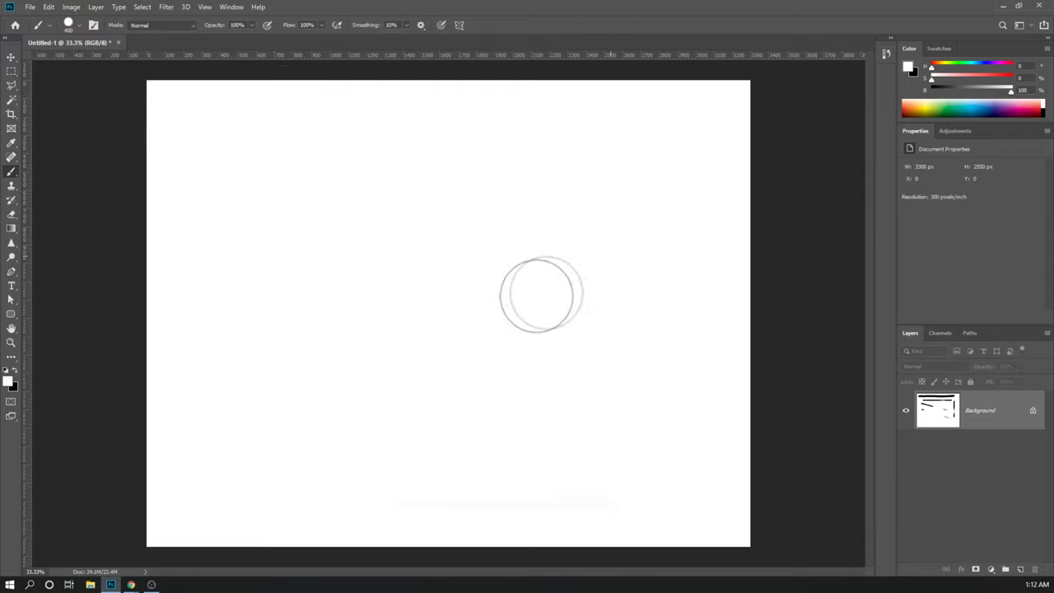
Cover the last faint remnants in white and fine-tune the brush size.
{"action": "mouse_move", "coordinate": [337, 473]}
{"action": "left_mouse_down"}
{"action": "mouse_move", "coordinate": [564, 484]}
{"action": "mouse_move", "coordinate": [600, 499]}
{"action": "left_mouse_up"}
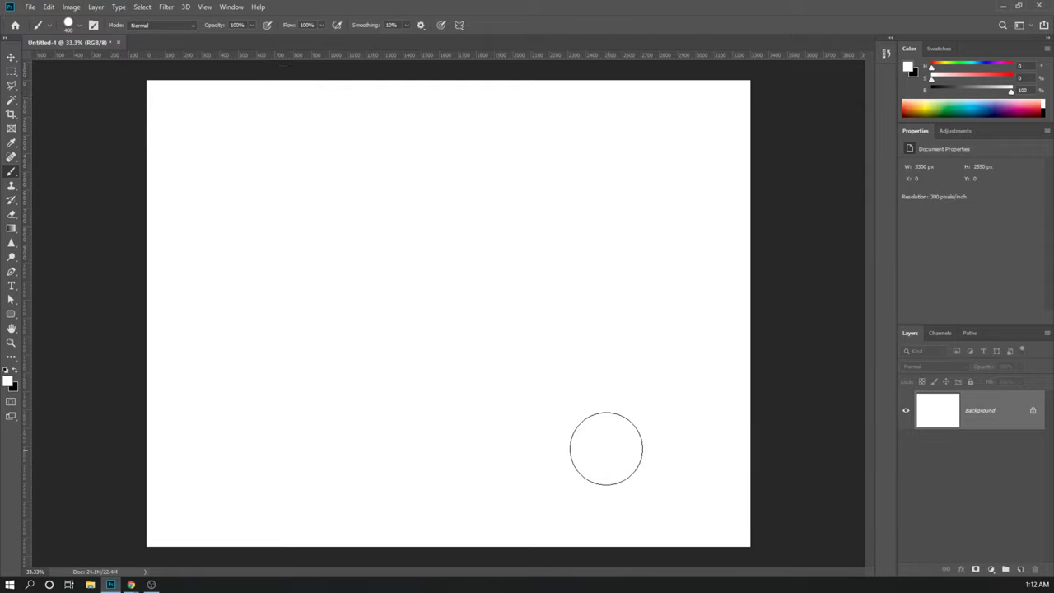
{"action": "key", "text": "bracketleft"}
{"action": "key", "text": "bracketleft"}
{"action": "key", "text": "bracketleft"}
{"action": "key", "text": "bracketleft"}
{"action": "key", "text": "bracketleft"}
{"action": "key", "text": "bracketleft"}
{"action": "key", "text": "bracketleft"}
{"action": "key", "text": "bracketleft"}
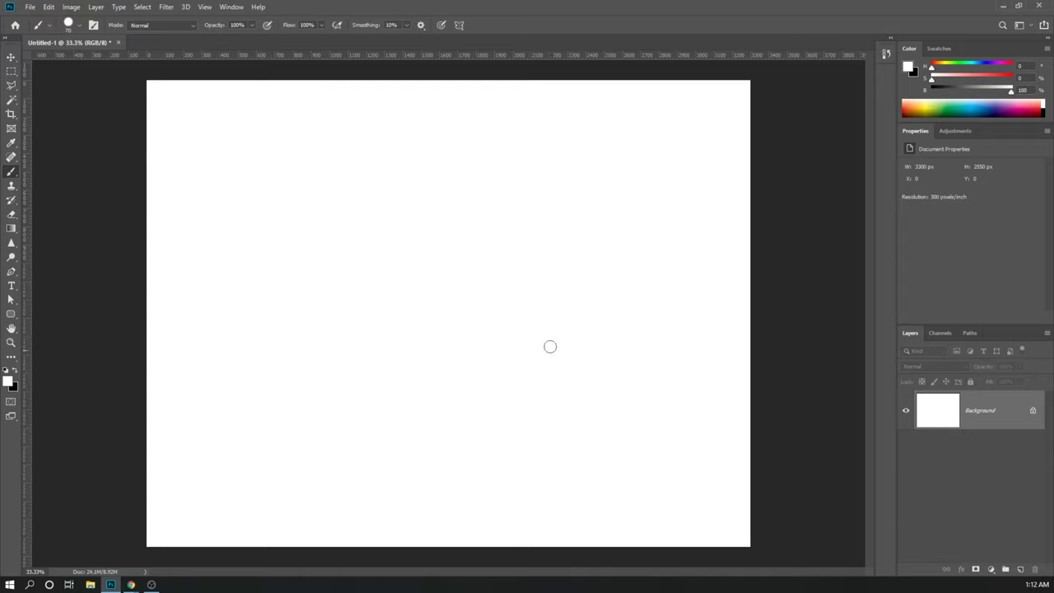
{"action": "key", "text": "bracketright"}
{"action": "key", "text": "bracketright"}
{"action": "key", "text": "bracketright"}
{"action": "key", "text": "bracketright"}
{"action": "key", "text": "bracketleft"}
{"action": "key", "text": "bracketleft"}
{"action": "key", "text": "bracketleft"}
{"action": "key", "text": "bracketleft"}
{"action": "key", "text": "bracketleft"}
{"action": "key", "text": "bracketleft"}
Switch to black and paint two wavy test strokes near the top, undoing each one.
{"action": "key", "text": "x"}
{"action": "mouse_move", "coordinate": [222, 195]}
{"action": "left_mouse_down"}
{"action": "mouse_move", "coordinate": [338, 217]}
{"action": "mouse_move", "coordinate": [512, 219]}
{"action": "left_mouse_up"}
{"action": "key", "text": "ctrl+z"}
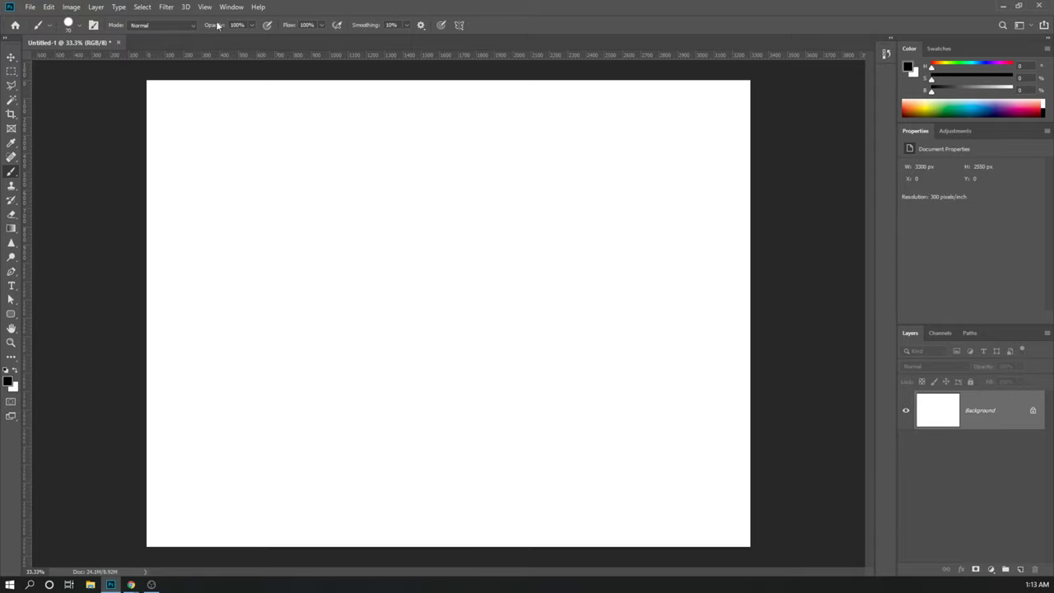
{"action": "mouse_move", "coordinate": [196, 146]}
{"action": "left_mouse_down"}
{"action": "mouse_move", "coordinate": [248, 136]}
{"action": "mouse_move", "coordinate": [465, 144]}
{"action": "left_mouse_up"}
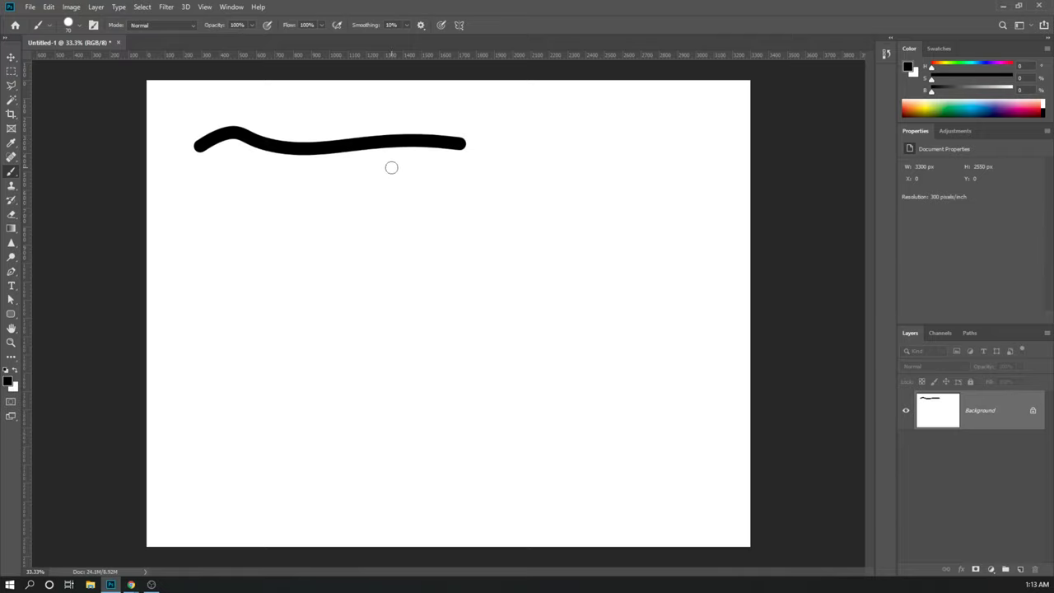
{"action": "key", "text": "ctrl+z"}
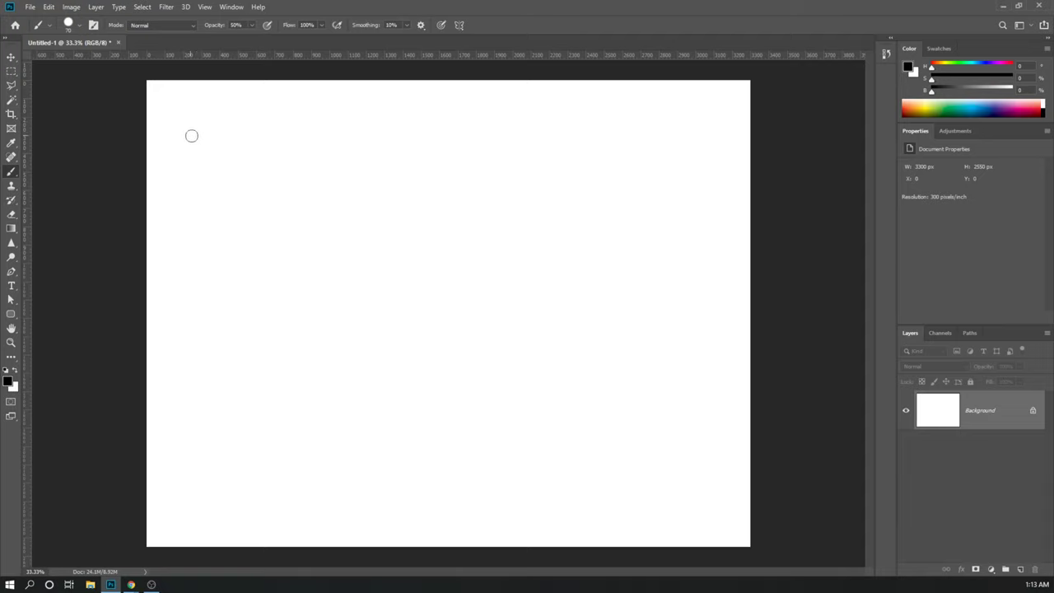
Paint a half-opacity grey stroke across the top, then a thick wavy diagonal band with a larger brush.
{"action": "left_click_drag", "start_coordinate": [188, 128], "coordinate": [636, 149]}
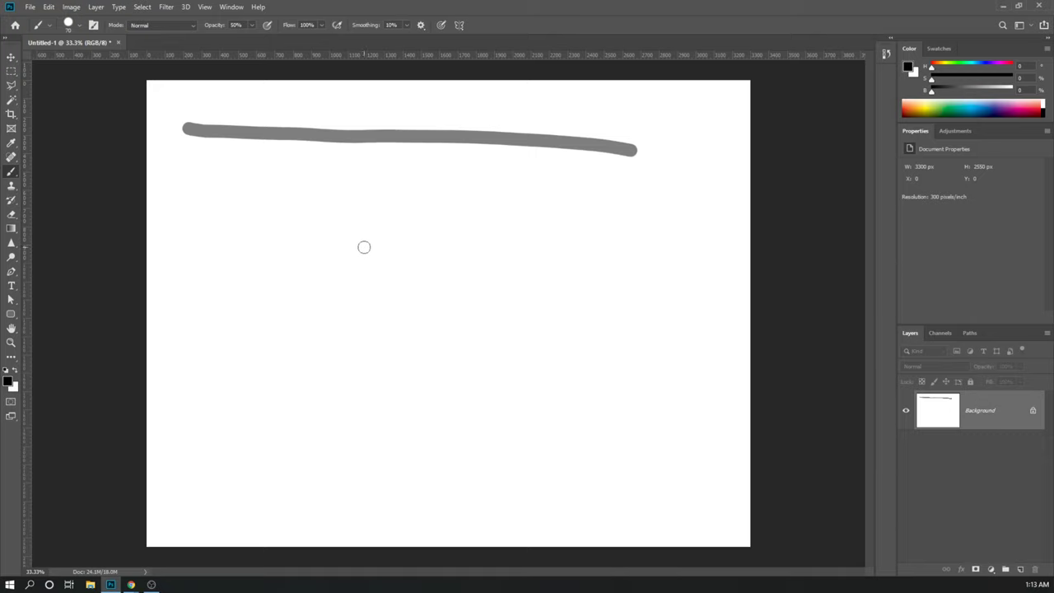
{"action": "key", "text": "bracketright"}
{"action": "key", "text": "bracketright"}
{"action": "key", "text": "bracketright"}
{"action": "key", "text": "bracketright"}
{"action": "key", "text": "bracketright"}
{"action": "key", "text": "bracketright"}
{"action": "key", "text": "bracketright"}
{"action": "key", "text": "bracketright"}
{"action": "mouse_move", "coordinate": [249, 240]}
{"action": "left_mouse_down"}
{"action": "mouse_move", "coordinate": [286, 264]}
{"action": "mouse_move", "coordinate": [334, 326]}
{"action": "mouse_move", "coordinate": [379, 344]}
{"action": "mouse_move", "coordinate": [393, 373]}
{"action": "mouse_move", "coordinate": [437, 377]}
{"action": "mouse_move", "coordinate": [533, 420]}
{"action": "left_mouse_up"}
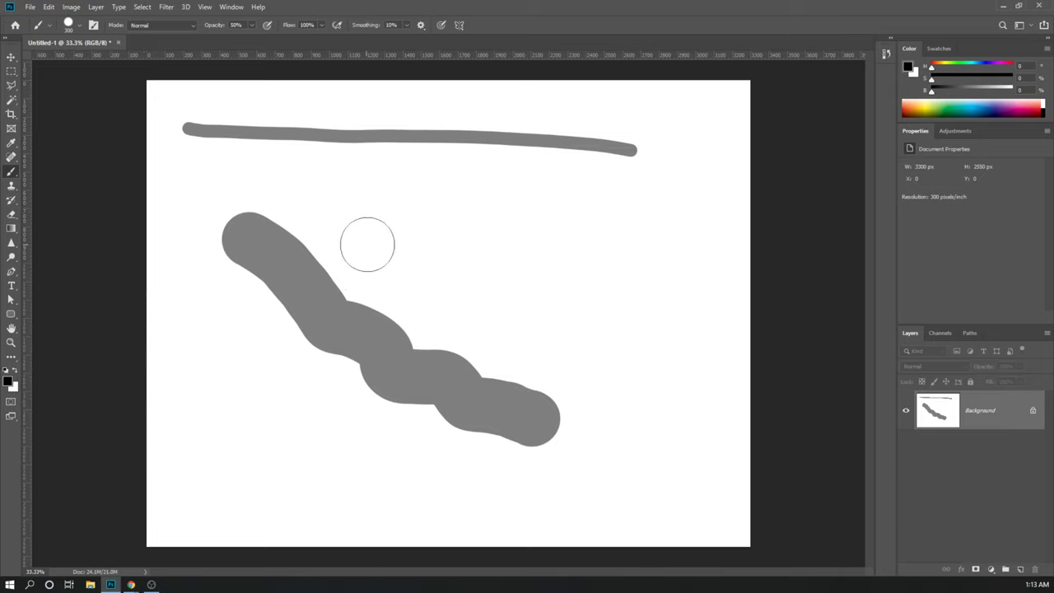
Build a wide grey blob across the upper middle and add a vertical grey dab to its right.
{"action": "mouse_move", "coordinate": [387, 211]}
{"action": "left_mouse_down"}
{"action": "mouse_move", "coordinate": [490, 264]}
{"action": "mouse_move", "coordinate": [441, 224]}
{"action": "mouse_move", "coordinate": [510, 247]}
{"action": "mouse_move", "coordinate": [395, 243]}
{"action": "mouse_move", "coordinate": [494, 278]}
{"action": "mouse_move", "coordinate": [531, 275]}
{"action": "mouse_move", "coordinate": [545, 289]}
{"action": "mouse_move", "coordinate": [444, 295]}
{"action": "mouse_move", "coordinate": [537, 305]}
{"action": "left_mouse_up"}
{"action": "left_click_drag", "start_coordinate": [448, 288], "coordinate": [485, 267]}
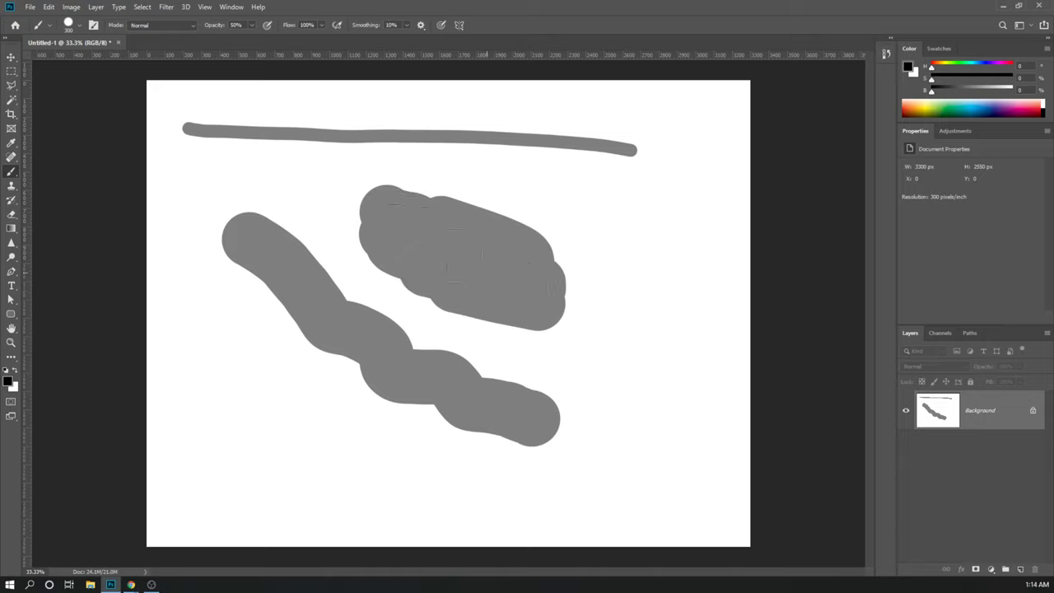
{"action": "mouse_move", "coordinate": [447, 266]}
{"action": "left_mouse_down"}
{"action": "mouse_move", "coordinate": [565, 281]}
{"action": "mouse_move", "coordinate": [465, 272]}
{"action": "mouse_move", "coordinate": [452, 262]}
{"action": "mouse_move", "coordinate": [562, 274]}
{"action": "mouse_move", "coordinate": [438, 258]}
{"action": "mouse_move", "coordinate": [537, 262]}
{"action": "mouse_move", "coordinate": [428, 251]}
{"action": "mouse_move", "coordinate": [457, 253]}
{"action": "left_mouse_up"}
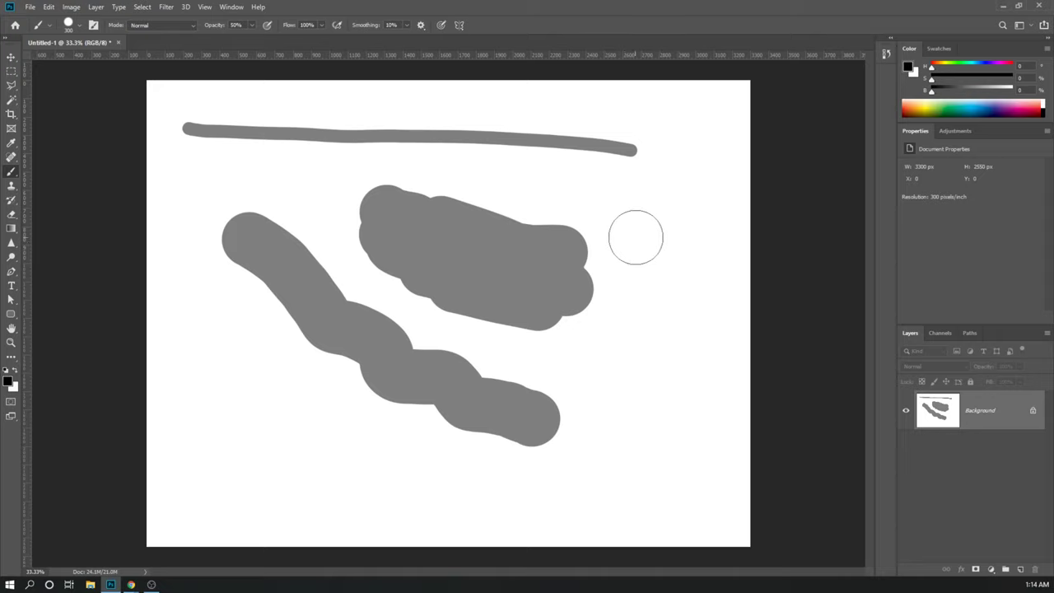
{"action": "mouse_move", "coordinate": [635, 238]}
{"action": "left_mouse_down"}
{"action": "mouse_move", "coordinate": [645, 262]}
{"action": "mouse_move", "coordinate": [623, 243]}
{"action": "mouse_move", "coordinate": [610, 271]}
{"action": "mouse_move", "coordinate": [581, 259]}
{"action": "mouse_move", "coordinate": [594, 287]}
{"action": "mouse_move", "coordinate": [564, 242]}
{"action": "mouse_move", "coordinate": [577, 295]}
{"action": "mouse_move", "coordinate": [553, 259]}
{"action": "mouse_move", "coordinate": [532, 258]}
{"action": "mouse_move", "coordinate": [568, 308]}
{"action": "mouse_move", "coordinate": [533, 283]}
{"action": "mouse_move", "coordinate": [556, 322]}
{"action": "mouse_move", "coordinate": [538, 308]}
{"action": "mouse_move", "coordinate": [497, 308]}
{"action": "mouse_move", "coordinate": [556, 345]}
{"action": "mouse_move", "coordinate": [507, 386]}
{"action": "mouse_move", "coordinate": [532, 386]}
{"action": "mouse_move", "coordinate": [540, 406]}
{"action": "mouse_move", "coordinate": [500, 437]}
{"action": "mouse_move", "coordinate": [535, 477]}
{"action": "left_mouse_up"}
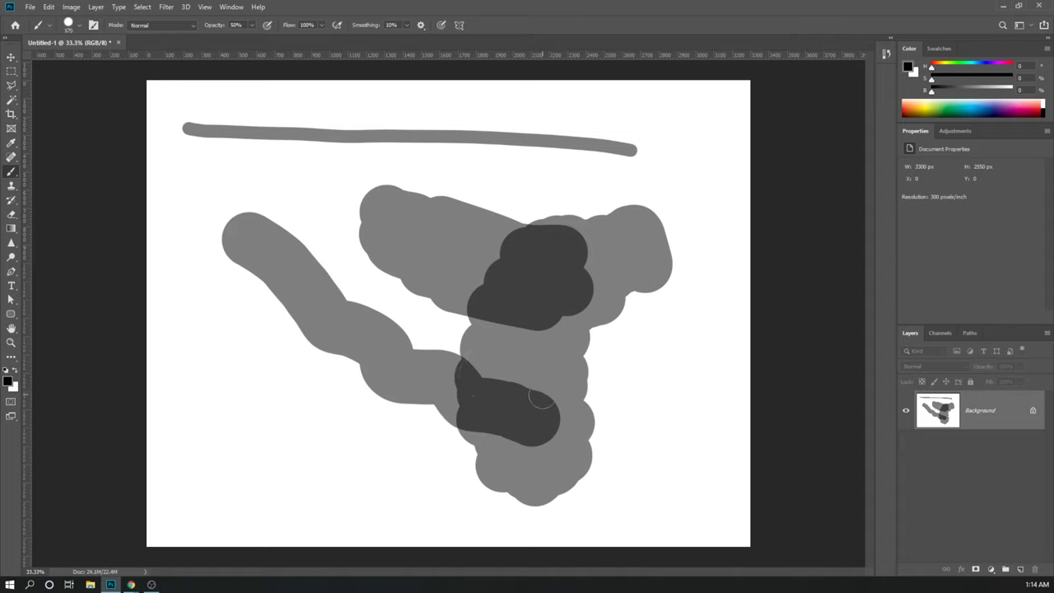
With a much larger brush, paint three overlapping translucent strokes, building a near-black core in the middle.
{"action": "key", "text": "bracketright"}
{"action": "key", "text": "bracketright"}
{"action": "key", "text": "bracketright"}
{"action": "key", "text": "bracketright"}
{"action": "key", "text": "bracketright"}
{"action": "key", "text": "bracketright"}
{"action": "mouse_move", "coordinate": [412, 439]}
{"action": "left_mouse_down"}
{"action": "mouse_move", "coordinate": [417, 478]}
{"action": "mouse_move", "coordinate": [434, 432]}
{"action": "mouse_move", "coordinate": [517, 402]}
{"action": "mouse_move", "coordinate": [491, 317]}
{"action": "mouse_move", "coordinate": [535, 272]}
{"action": "left_mouse_up"}
{"action": "mouse_move", "coordinate": [652, 383]}
{"action": "left_mouse_down"}
{"action": "mouse_move", "coordinate": [643, 359]}
{"action": "mouse_move", "coordinate": [624, 323]}
{"action": "mouse_move", "coordinate": [555, 304]}
{"action": "mouse_move", "coordinate": [499, 322]}
{"action": "mouse_move", "coordinate": [469, 303]}
{"action": "mouse_move", "coordinate": [379, 300]}
{"action": "left_mouse_up"}
{"action": "mouse_move", "coordinate": [275, 360]}
{"action": "left_mouse_down"}
{"action": "mouse_move", "coordinate": [292, 378]}
{"action": "mouse_move", "coordinate": [346, 318]}
{"action": "mouse_move", "coordinate": [379, 310]}
{"action": "mouse_move", "coordinate": [401, 366]}
{"action": "mouse_move", "coordinate": [571, 272]}
{"action": "mouse_move", "coordinate": [471, 400]}
{"action": "mouse_move", "coordinate": [422, 414]}
{"action": "left_mouse_up"}
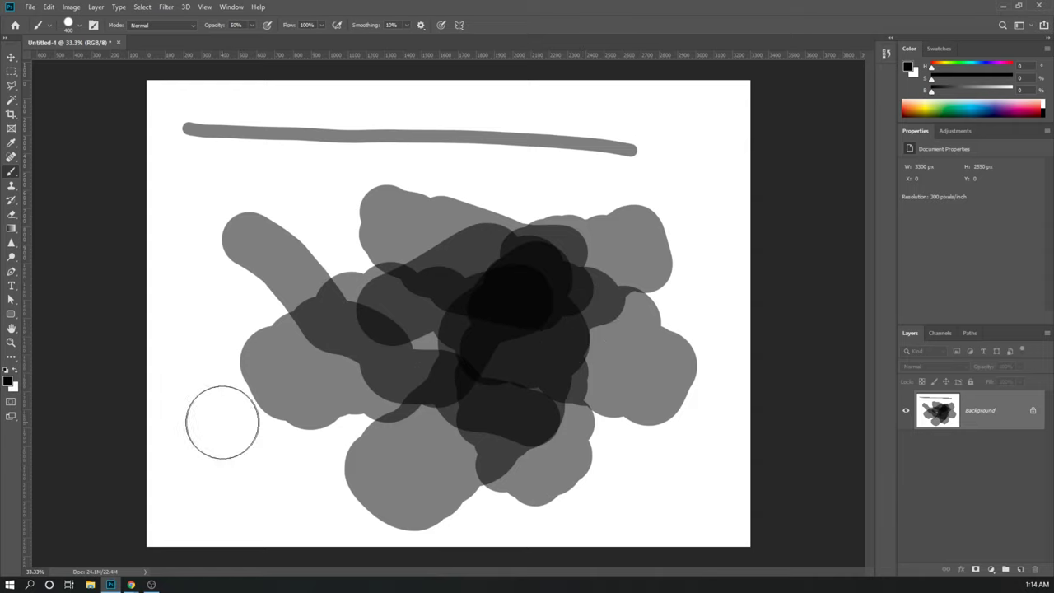
Paint white at 100% opacity over all the grey strokes, then restore black as the painting colour.
{"action": "key", "text": "0"}
{"action": "key", "text": "x"}
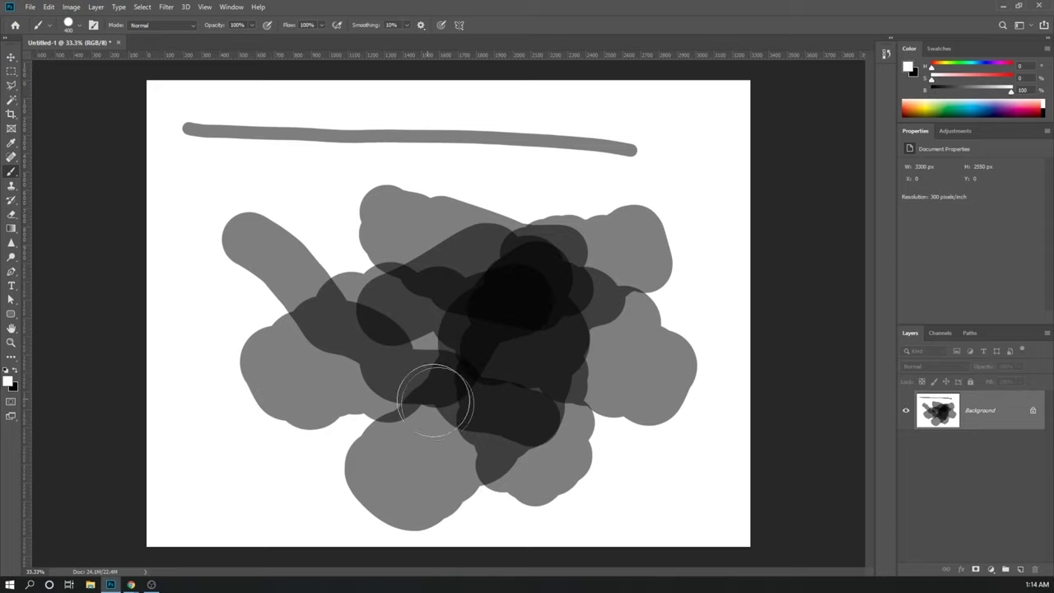
{"action": "mouse_move", "coordinate": [510, 424]}
{"action": "left_mouse_down"}
{"action": "mouse_move", "coordinate": [569, 442]}
{"action": "mouse_move", "coordinate": [424, 505]}
{"action": "mouse_move", "coordinate": [364, 461]}
{"action": "mouse_move", "coordinate": [299, 457]}
{"action": "mouse_move", "coordinate": [231, 423]}
{"action": "mouse_move", "coordinate": [308, 353]}
{"action": "mouse_move", "coordinate": [558, 217]}
{"action": "mouse_move", "coordinate": [474, 205]}
{"action": "mouse_move", "coordinate": [207, 265]}
{"action": "mouse_move", "coordinate": [200, 127]}
{"action": "mouse_move", "coordinate": [581, 156]}
{"action": "mouse_move", "coordinate": [470, 172]}
{"action": "left_mouse_up"}
{"action": "key", "text": "x"}
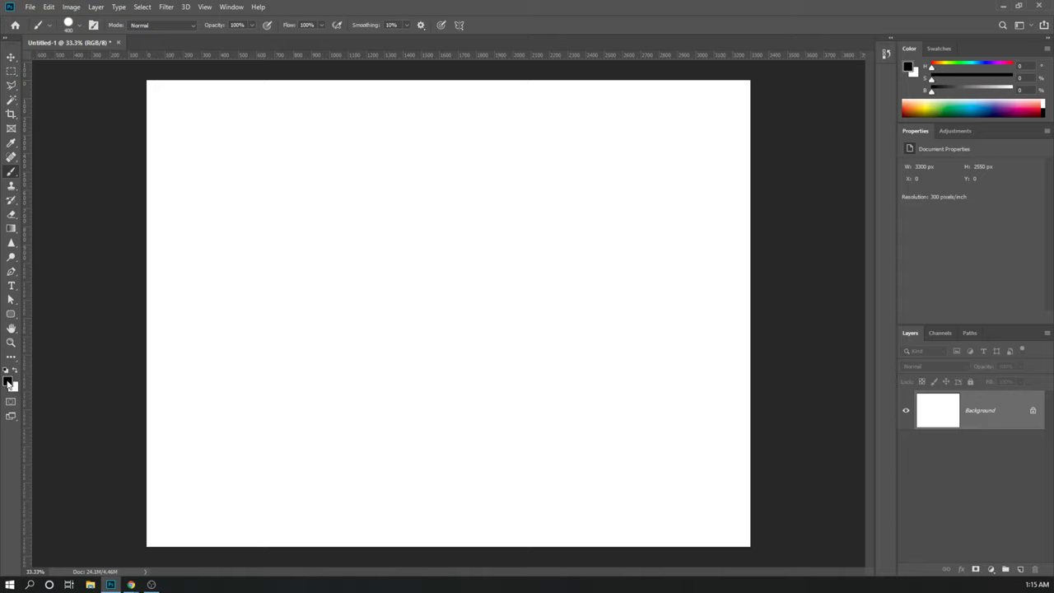
With the Eyedropper active, open the foreground Color Picker, enter hex f60a0a, then sweep the hue to teal 21edd7.
{"action": "key", "text": "i"}
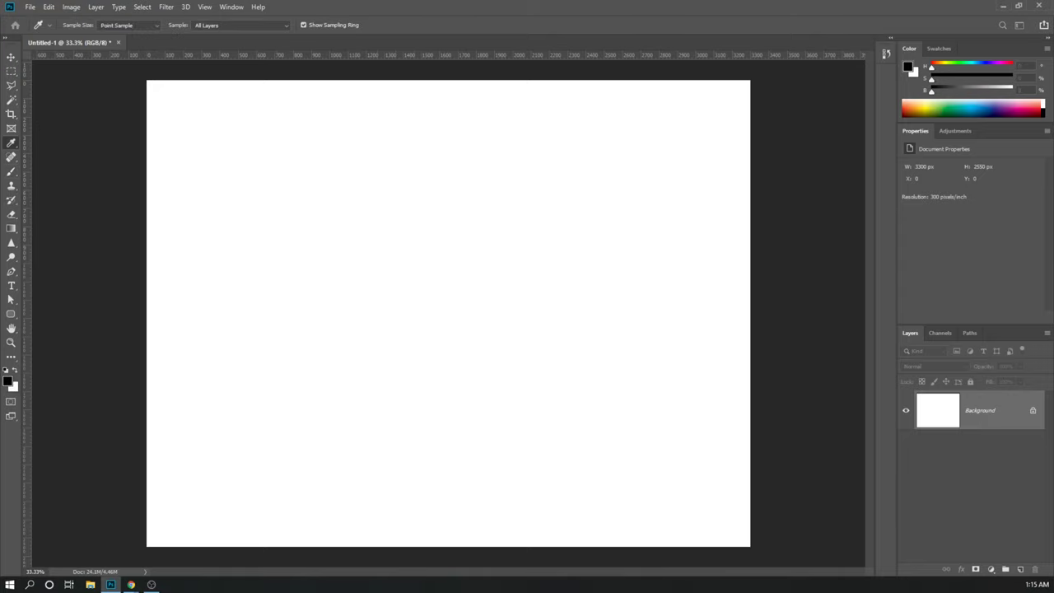
{"action": "left_click", "coordinate": [8, 379]}
{"action": "left_click_drag", "start_coordinate": [635, 93], "coordinate": [530, 137]}
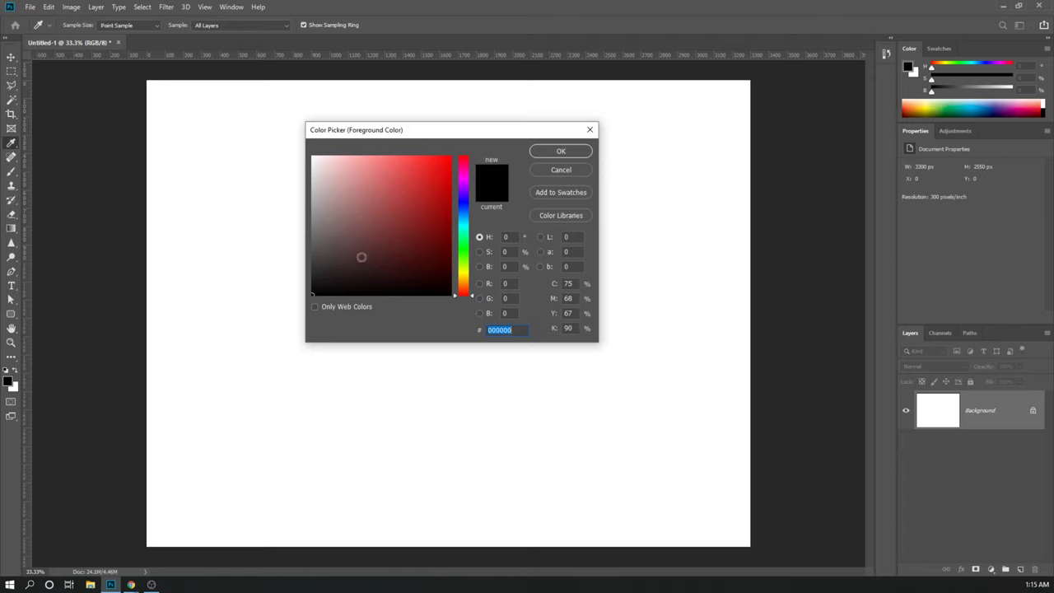
{"action": "key", "text": "Home"}
{"action": "left_click", "coordinate": [321, 295]}
{"action": "type", "text": "f60a0a"}
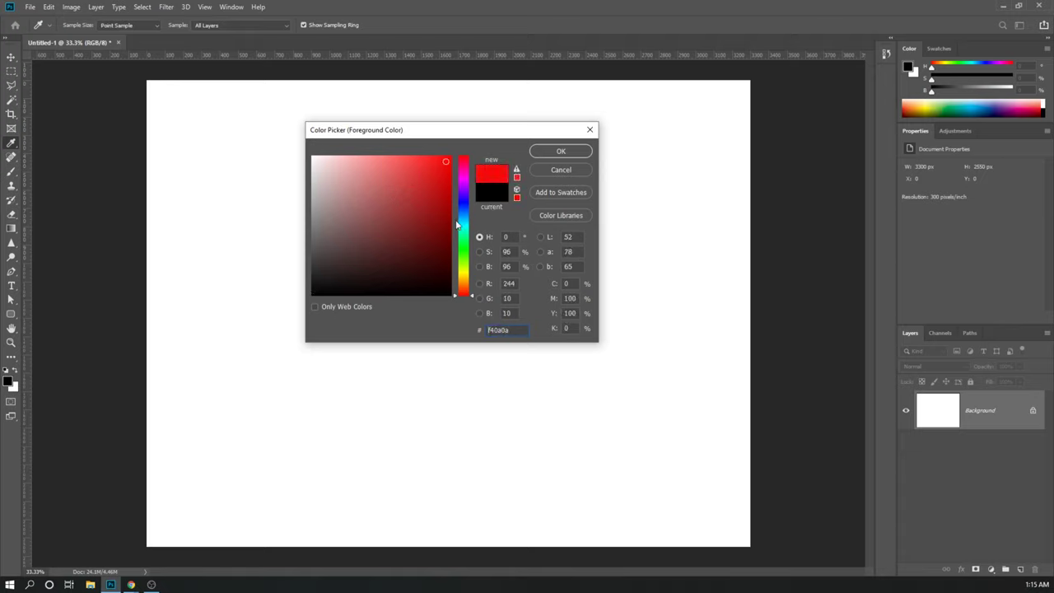
{"action": "left_click_drag", "start_coordinate": [461, 289], "coordinate": [431, 164]}
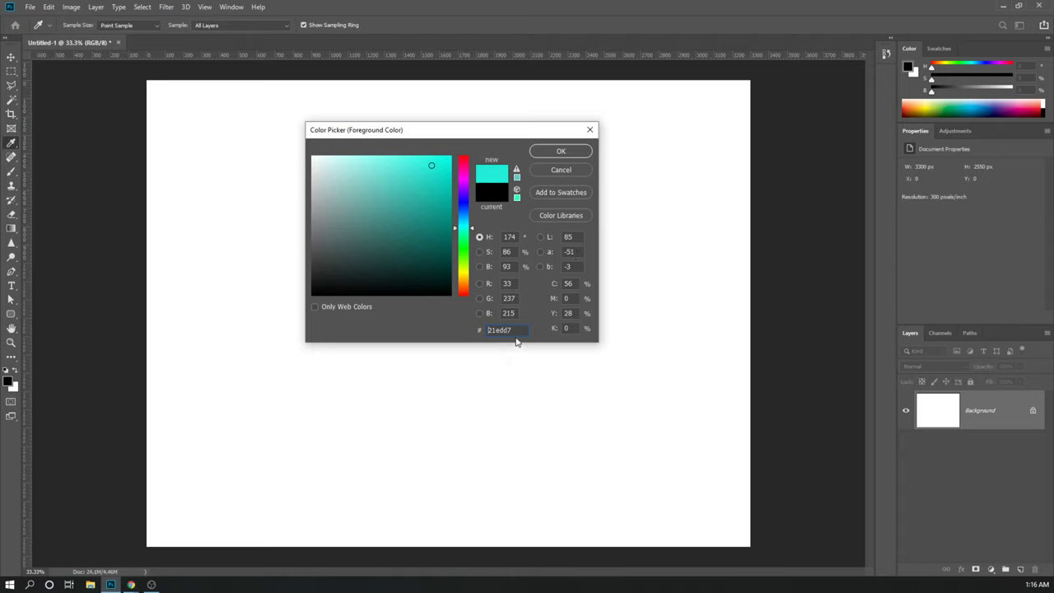
Try several cyan shades in the colour field (519890, 09dec7, 1de0d2, 5ec6c4).
{"action": "left_click_drag", "start_coordinate": [511, 330], "coordinate": [486, 332]}
{"action": "left_click", "coordinate": [376, 212]}
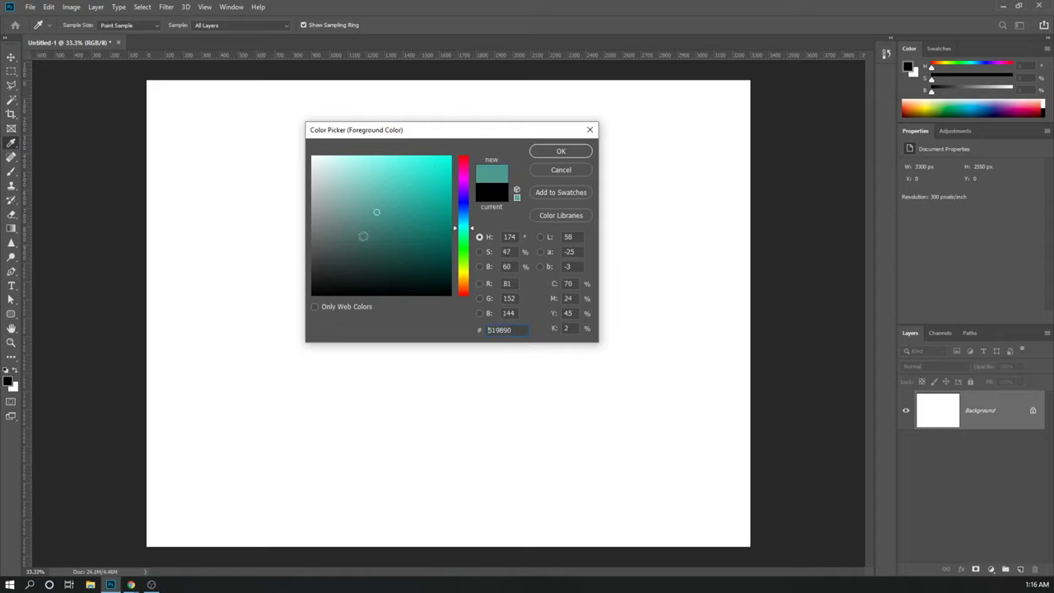
{"action": "left_click", "coordinate": [446, 173]}
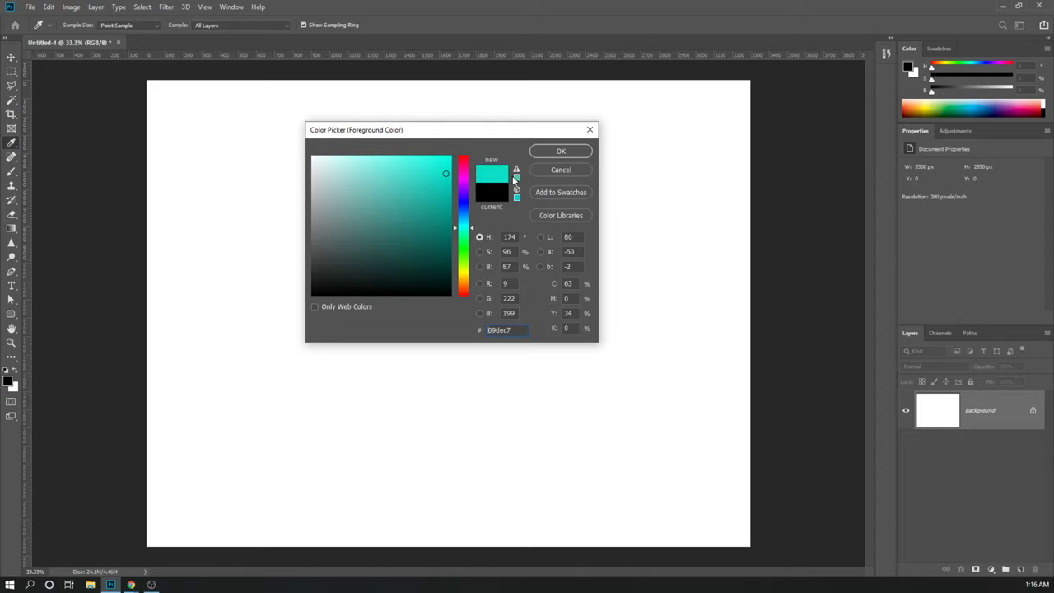
{"action": "left_click_drag", "start_coordinate": [427, 183], "coordinate": [436, 171]}
{"action": "left_click", "coordinate": [516, 178]}
{"action": "left_click_drag", "start_coordinate": [410, 223], "coordinate": [433, 176]}
{"action": "left_click_drag", "start_coordinate": [425, 181], "coordinate": [434, 170]}
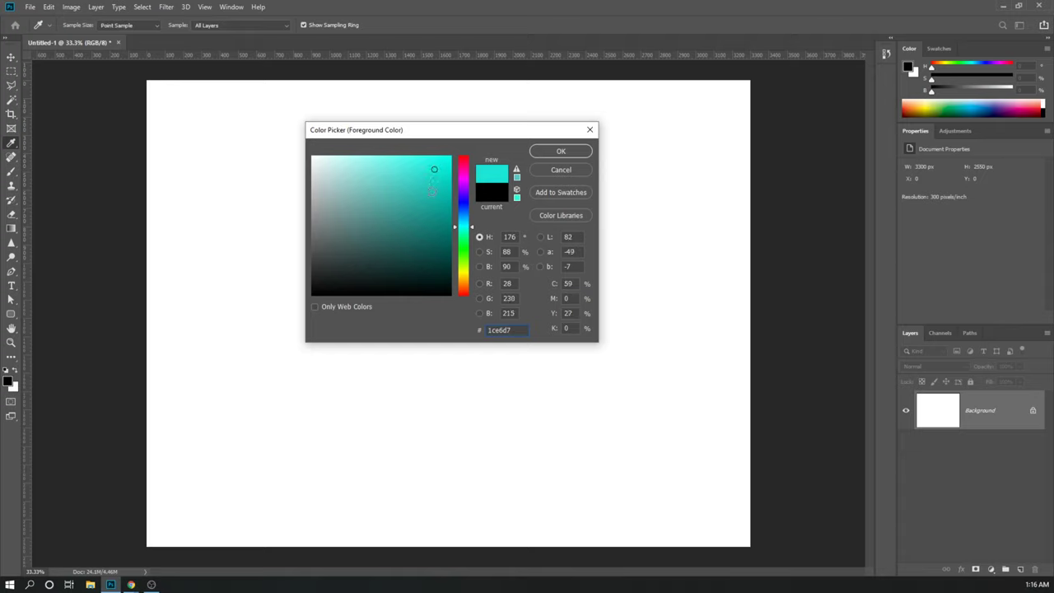
{"action": "left_click", "coordinate": [516, 176]}
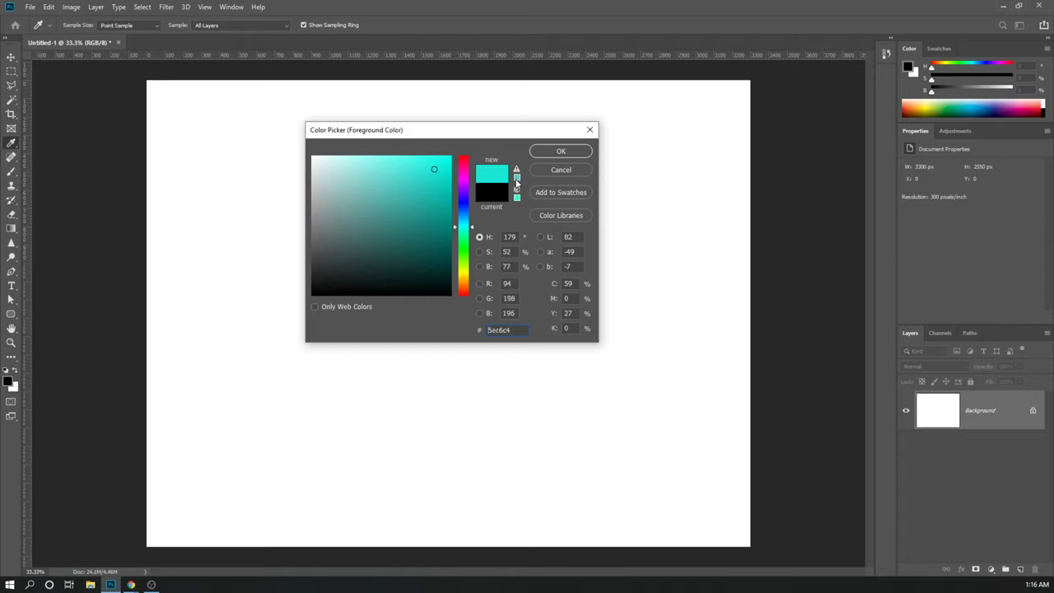
Shift the hue from vivid cyan toward blue and settle on sky blue 12b5f2.
{"action": "left_click", "coordinate": [441, 168]}
{"action": "mouse_move", "coordinate": [461, 215]}
{"action": "left_mouse_down"}
{"action": "mouse_move", "coordinate": [449, 213]}
{"action": "mouse_move", "coordinate": [465, 210]}
{"action": "left_mouse_up"}
{"action": "left_click", "coordinate": [460, 244]}
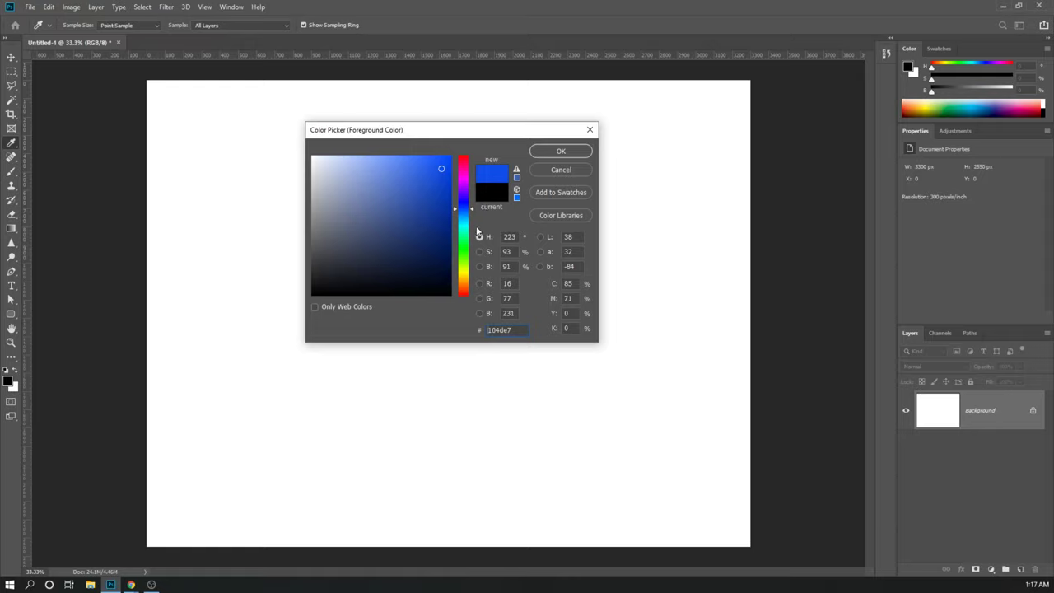
{"action": "left_click", "coordinate": [467, 219]}
{"action": "left_click", "coordinate": [440, 162]}
Accept the blue and brush a 50% light-blue stroke and a 100% saturated blue stroke.
{"action": "left_click", "coordinate": [559, 152]}
{"action": "key", "text": "b"}
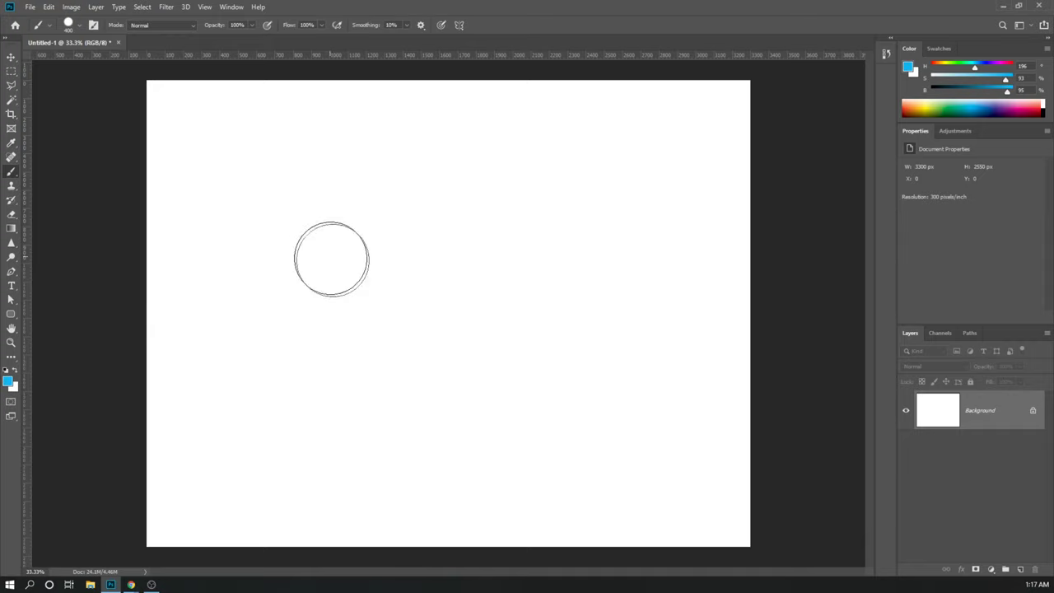
{"action": "key", "text": "5"}
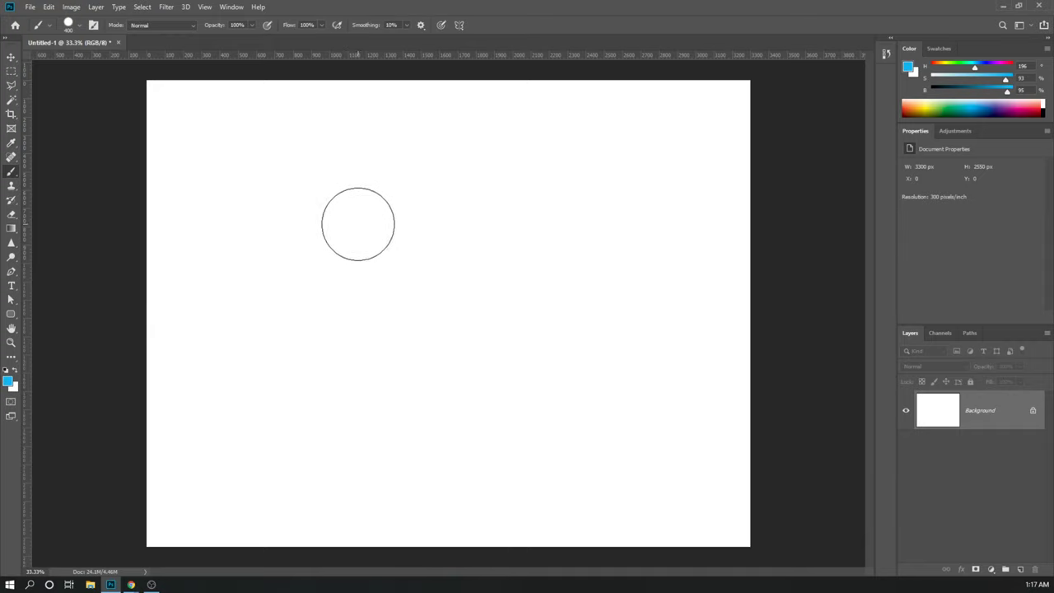
{"action": "mouse_move", "coordinate": [348, 203]}
{"action": "left_mouse_down"}
{"action": "mouse_move", "coordinate": [356, 252]}
{"action": "mouse_move", "coordinate": [418, 327]}
{"action": "mouse_move", "coordinate": [477, 331]}
{"action": "left_mouse_up"}
{"action": "key", "text": "0"}
{"action": "mouse_move", "coordinate": [527, 187]}
{"action": "left_mouse_down"}
{"action": "mouse_move", "coordinate": [536, 235]}
{"action": "mouse_move", "coordinate": [565, 250]}
{"action": "mouse_move", "coordinate": [556, 282]}
{"action": "left_mouse_up"}
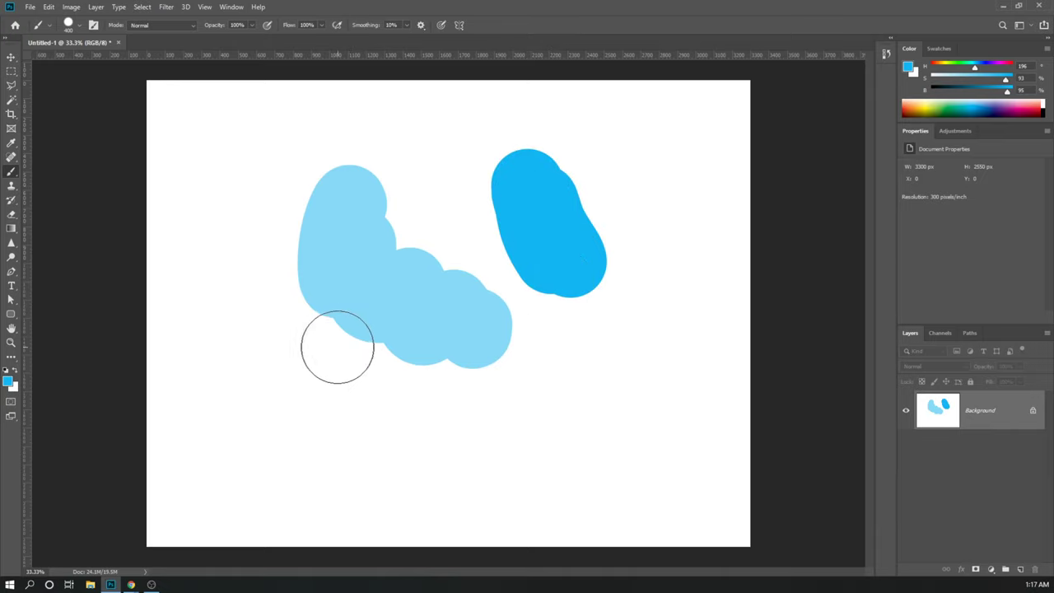
Layer faint 10%-opacity blue strokes around the canvas into a soft diagonal band.
{"action": "key", "text": "1"}
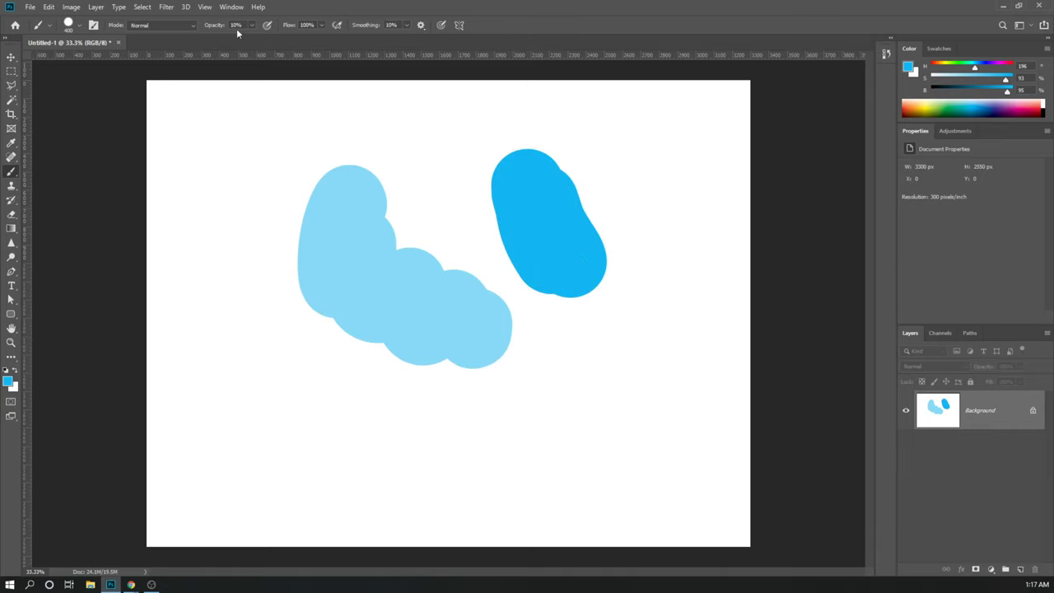
{"action": "mouse_move", "coordinate": [255, 387]}
{"action": "left_mouse_down"}
{"action": "mouse_move", "coordinate": [230, 352]}
{"action": "mouse_move", "coordinate": [257, 406]}
{"action": "mouse_move", "coordinate": [235, 375]}
{"action": "mouse_move", "coordinate": [316, 463]}
{"action": "left_mouse_up"}
{"action": "mouse_move", "coordinate": [549, 388]}
{"action": "left_mouse_down"}
{"action": "mouse_move", "coordinate": [557, 419]}
{"action": "mouse_move", "coordinate": [586, 388]}
{"action": "left_mouse_up"}
{"action": "left_click_drag", "start_coordinate": [647, 271], "coordinate": [640, 350]}
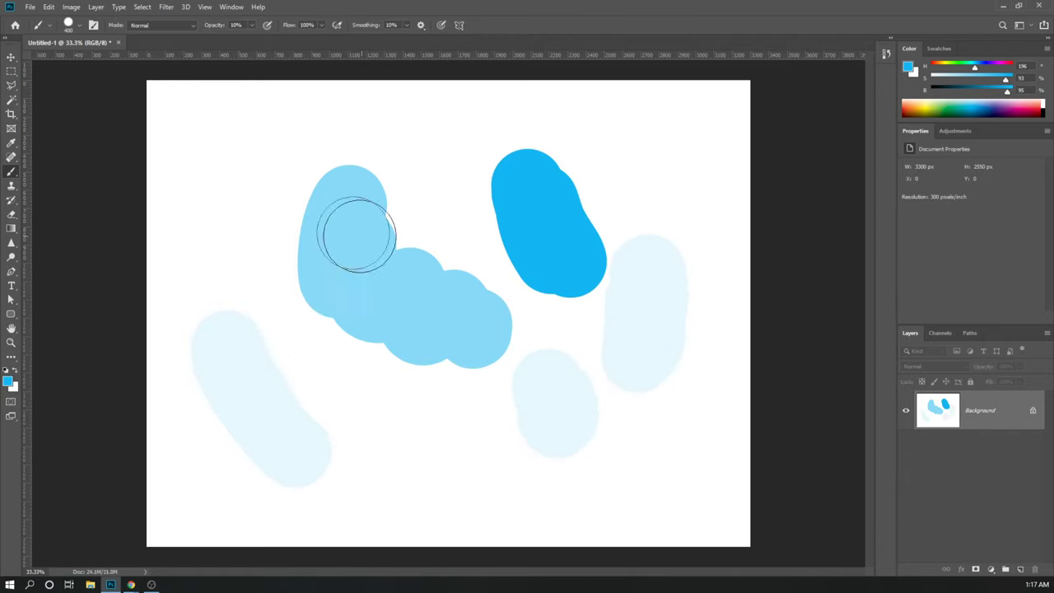
{"action": "mouse_move", "coordinate": [288, 177]}
{"action": "left_mouse_down"}
{"action": "mouse_move", "coordinate": [254, 223]}
{"action": "mouse_move", "coordinate": [263, 240]}
{"action": "left_mouse_up"}
{"action": "mouse_move", "coordinate": [288, 152]}
{"action": "left_mouse_down"}
{"action": "mouse_move", "coordinate": [287, 263]}
{"action": "mouse_move", "coordinate": [322, 326]}
{"action": "mouse_move", "coordinate": [326, 291]}
{"action": "mouse_move", "coordinate": [373, 379]}
{"action": "mouse_move", "coordinate": [353, 329]}
{"action": "mouse_move", "coordinate": [390, 442]}
{"action": "mouse_move", "coordinate": [341, 400]}
{"action": "mouse_move", "coordinate": [400, 450]}
{"action": "mouse_move", "coordinate": [350, 358]}
{"action": "left_mouse_up"}
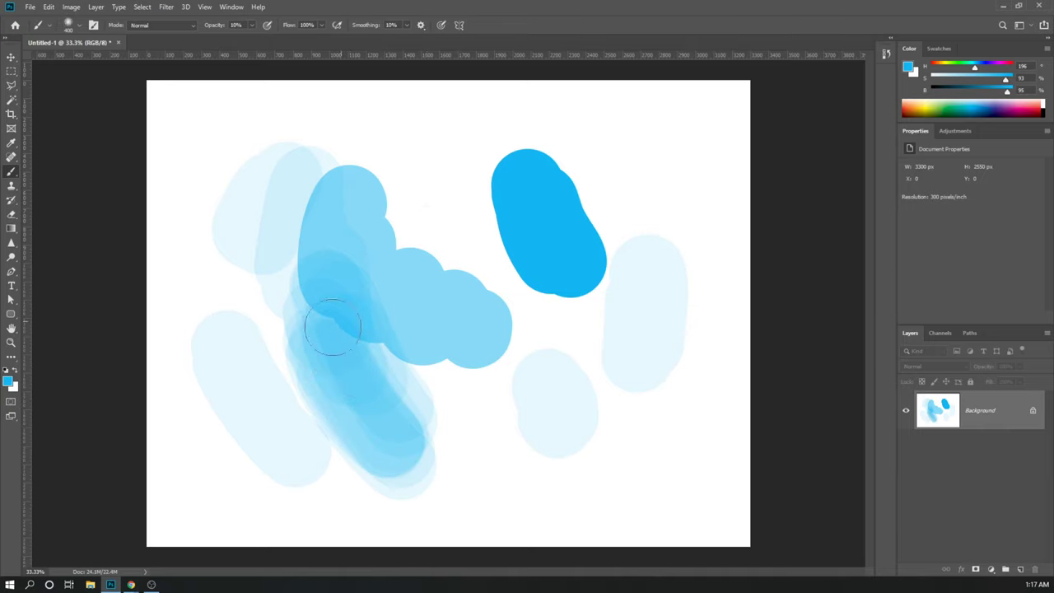
{"action": "mouse_move", "coordinate": [307, 333]}
{"action": "left_mouse_down"}
{"action": "mouse_move", "coordinate": [340, 416]}
{"action": "mouse_move", "coordinate": [361, 437]}
{"action": "mouse_move", "coordinate": [315, 360]}
{"action": "mouse_move", "coordinate": [373, 453]}
{"action": "mouse_move", "coordinate": [304, 320]}
{"action": "mouse_move", "coordinate": [390, 466]}
{"action": "mouse_move", "coordinate": [455, 422]}
{"action": "mouse_move", "coordinate": [408, 352]}
{"action": "mouse_move", "coordinate": [417, 385]}
{"action": "mouse_move", "coordinate": [472, 462]}
{"action": "mouse_move", "coordinate": [409, 387]}
{"action": "left_mouse_up"}
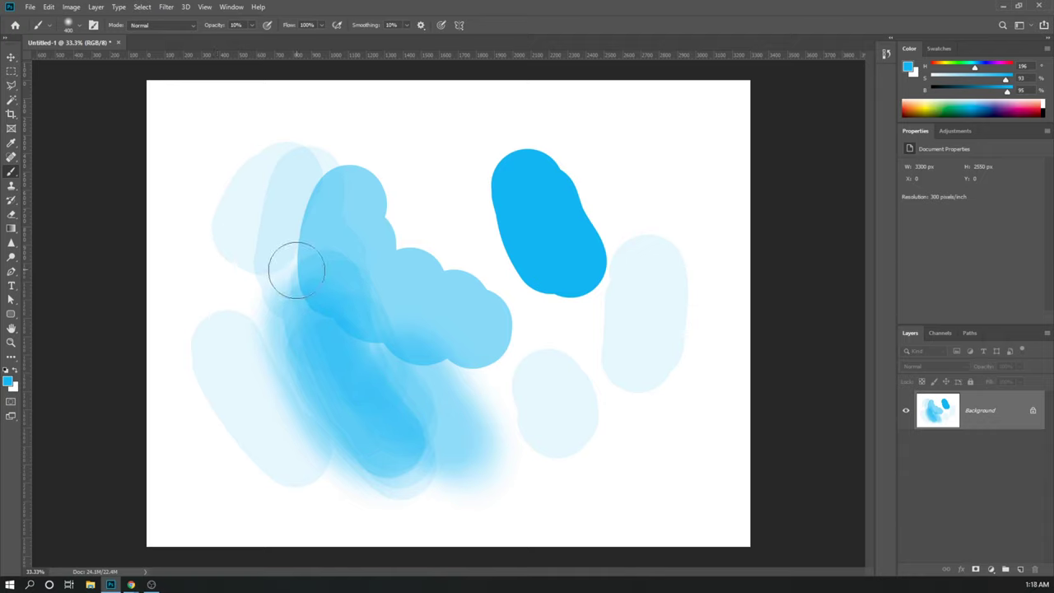
{"action": "left_click_drag", "start_coordinate": [282, 284], "coordinate": [254, 301]}
Swap the colours and choose pale yellow efeb7f as the foreground colour in the Color Picker.
{"action": "left_click", "coordinate": [14, 372]}
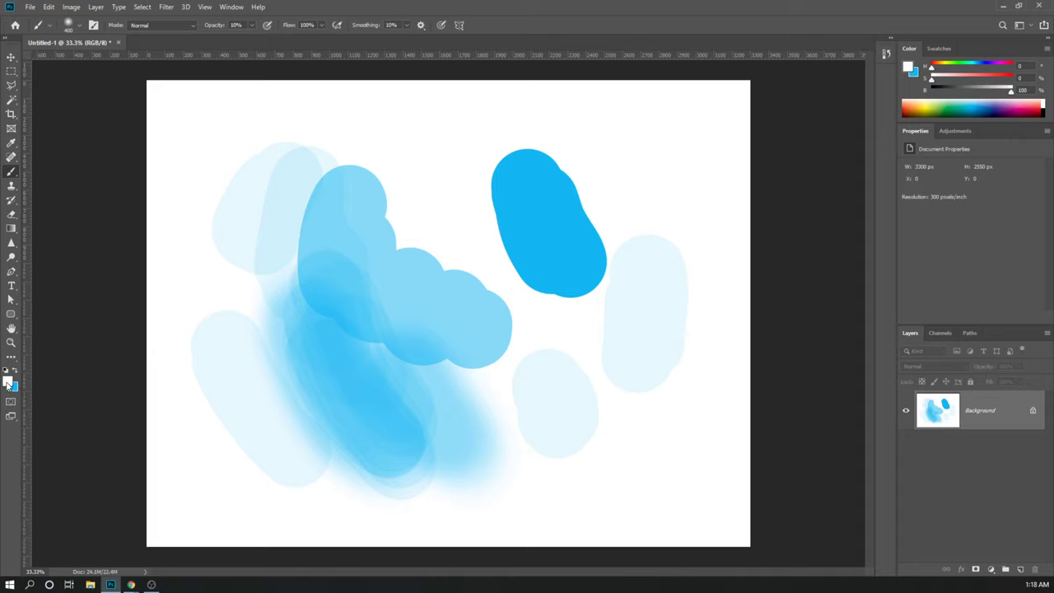
{"action": "left_click", "coordinate": [8, 382]}
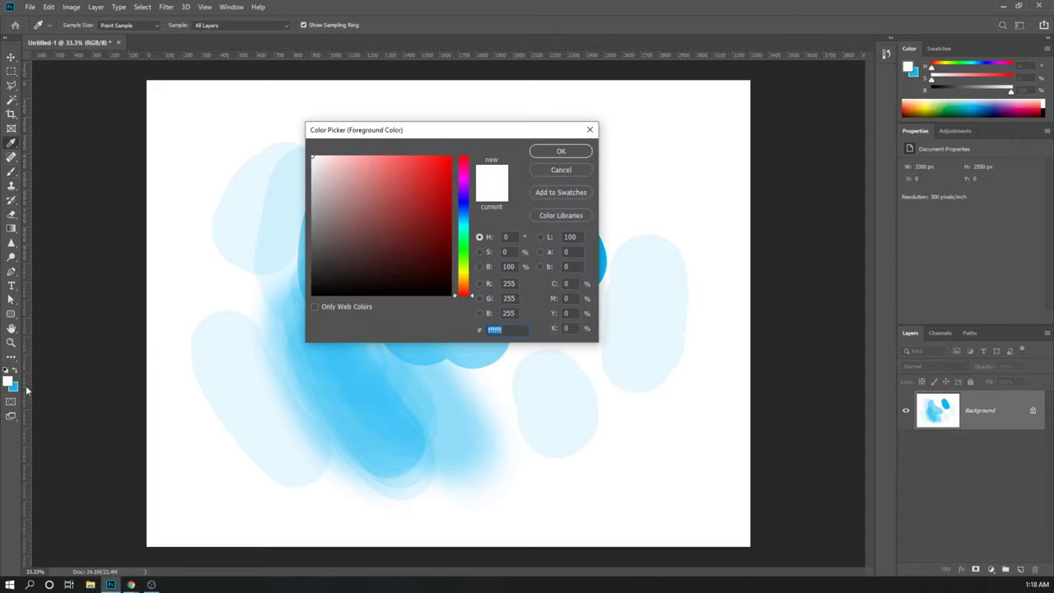
{"action": "left_click", "coordinate": [463, 274]}
{"action": "left_click", "coordinate": [395, 170]}
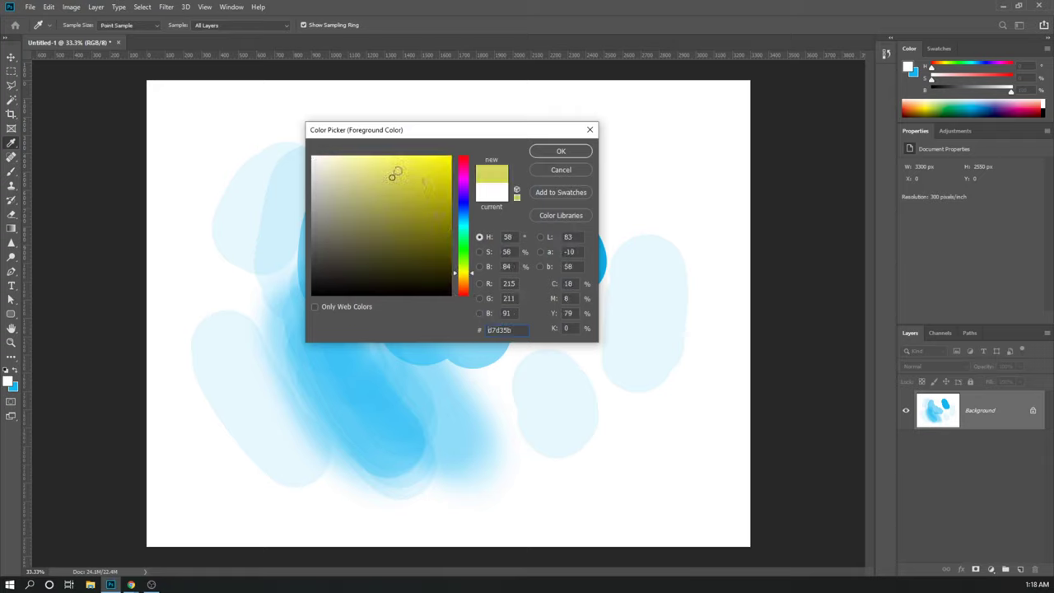
{"action": "left_click", "coordinate": [376, 164]}
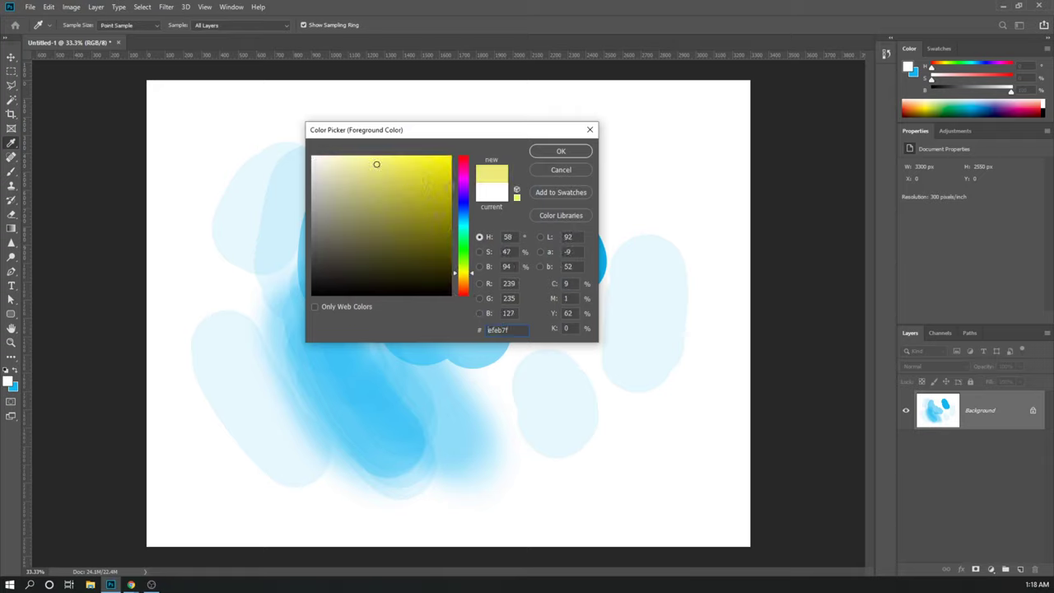
{"action": "left_click", "coordinate": [559, 152]}
Alternate pale-yellow and blue brush strokes at 20% opacity down the blob's left side to blend green.
{"action": "key", "text": "b"}
{"action": "mouse_move", "coordinate": [298, 364]}
{"action": "left_mouse_down"}
{"action": "mouse_move", "coordinate": [266, 292]}
{"action": "mouse_move", "coordinate": [303, 406]}
{"action": "mouse_move", "coordinate": [288, 371]}
{"action": "mouse_move", "coordinate": [301, 402]}
{"action": "mouse_move", "coordinate": [288, 392]}
{"action": "mouse_move", "coordinate": [365, 471]}
{"action": "mouse_move", "coordinate": [325, 429]}
{"action": "mouse_move", "coordinate": [268, 334]}
{"action": "mouse_move", "coordinate": [281, 327]}
{"action": "mouse_move", "coordinate": [275, 307]}
{"action": "mouse_move", "coordinate": [269, 321]}
{"action": "mouse_move", "coordinate": [264, 278]}
{"action": "mouse_move", "coordinate": [251, 311]}
{"action": "mouse_move", "coordinate": [301, 156]}
{"action": "mouse_move", "coordinate": [212, 374]}
{"action": "mouse_move", "coordinate": [272, 166]}
{"action": "mouse_move", "coordinate": [249, 378]}
{"action": "mouse_move", "coordinate": [222, 342]}
{"action": "mouse_move", "coordinate": [260, 451]}
{"action": "mouse_move", "coordinate": [330, 500]}
{"action": "mouse_move", "coordinate": [252, 475]}
{"action": "mouse_move", "coordinate": [306, 492]}
{"action": "mouse_move", "coordinate": [388, 493]}
{"action": "mouse_move", "coordinate": [359, 476]}
{"action": "mouse_move", "coordinate": [407, 466]}
{"action": "mouse_move", "coordinate": [391, 491]}
{"action": "mouse_move", "coordinate": [462, 507]}
{"action": "mouse_move", "coordinate": [265, 327]}
{"action": "mouse_move", "coordinate": [266, 166]}
{"action": "mouse_move", "coordinate": [191, 261]}
{"action": "mouse_move", "coordinate": [237, 135]}
{"action": "mouse_move", "coordinate": [211, 190]}
{"action": "mouse_move", "coordinate": [239, 65]}
{"action": "mouse_move", "coordinate": [198, 73]}
{"action": "mouse_move", "coordinate": [306, 191]}
{"action": "mouse_move", "coordinate": [342, 139]}
{"action": "mouse_move", "coordinate": [280, 255]}
{"action": "mouse_move", "coordinate": [307, 373]}
{"action": "left_mouse_up"}
{"action": "key", "text": "2"}
{"action": "key", "text": "x"}
{"action": "mouse_move", "coordinate": [346, 145]}
{"action": "left_mouse_down"}
{"action": "mouse_move", "coordinate": [301, 238]}
{"action": "mouse_move", "coordinate": [329, 404]}
{"action": "mouse_move", "coordinate": [314, 365]}
{"action": "mouse_move", "coordinate": [342, 173]}
{"action": "mouse_move", "coordinate": [289, 211]}
{"action": "mouse_move", "coordinate": [328, 442]}
{"action": "mouse_move", "coordinate": [281, 339]}
{"action": "mouse_move", "coordinate": [335, 156]}
{"action": "mouse_move", "coordinate": [283, 268]}
{"action": "mouse_move", "coordinate": [357, 434]}
{"action": "left_mouse_up"}
{"action": "key", "text": "x"}
{"action": "mouse_move", "coordinate": [284, 165]}
{"action": "left_mouse_down"}
{"action": "mouse_move", "coordinate": [301, 433]}
{"action": "mouse_move", "coordinate": [288, 406]}
{"action": "mouse_move", "coordinate": [290, 173]}
{"action": "mouse_move", "coordinate": [267, 384]}
{"action": "mouse_move", "coordinate": [306, 434]}
{"action": "mouse_move", "coordinate": [292, 263]}
{"action": "mouse_move", "coordinate": [309, 185]}
{"action": "mouse_move", "coordinate": [310, 410]}
{"action": "mouse_move", "coordinate": [329, 200]}
{"action": "left_mouse_up"}
{"action": "key", "text": "x"}
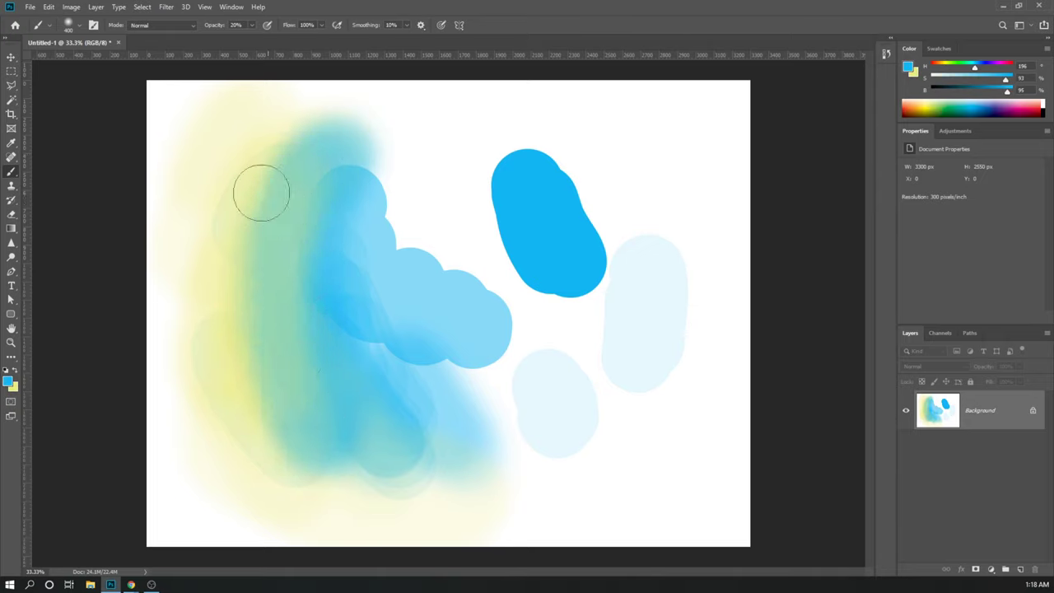
{"action": "key", "text": "x"}
{"action": "mouse_move", "coordinate": [257, 180]}
{"action": "left_mouse_down"}
{"action": "mouse_move", "coordinate": [270, 222]}
{"action": "mouse_move", "coordinate": [274, 164]}
{"action": "mouse_move", "coordinate": [259, 225]}
{"action": "mouse_move", "coordinate": [287, 415]}
{"action": "mouse_move", "coordinate": [331, 344]}
{"action": "left_mouse_up"}
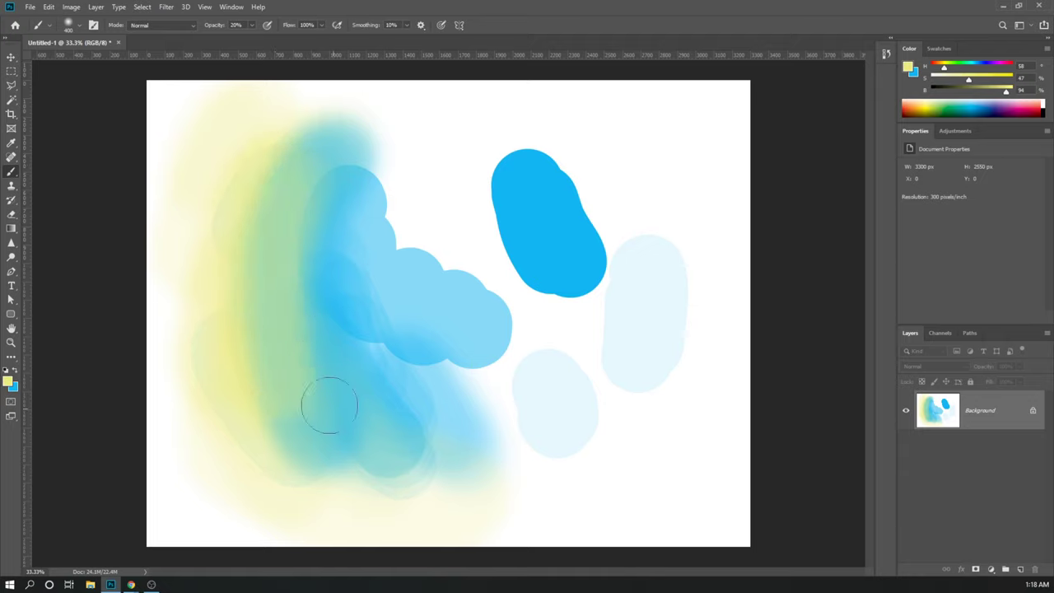
{"action": "key", "text": "x"}
{"action": "mouse_move", "coordinate": [315, 216]}
{"action": "left_mouse_down"}
{"action": "mouse_move", "coordinate": [340, 405]}
{"action": "mouse_move", "coordinate": [354, 437]}
{"action": "left_mouse_up"}
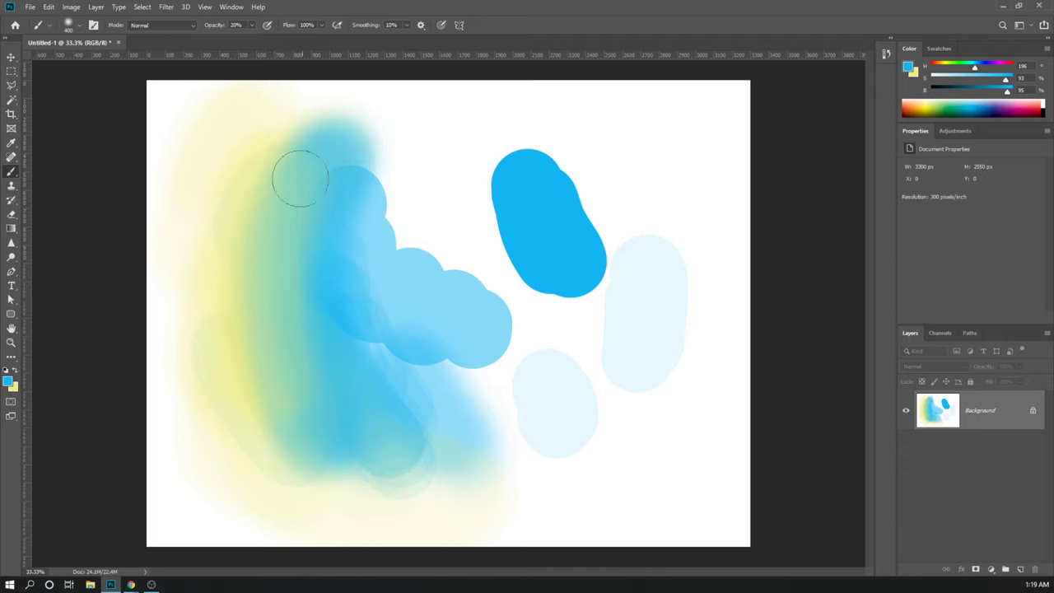
Blend soft blue over the green area and sample the blue-green blend as the painting colour.
{"action": "mouse_move", "coordinate": [292, 163]}
{"action": "left_mouse_down"}
{"action": "mouse_move", "coordinate": [309, 272]}
{"action": "mouse_move", "coordinate": [332, 294]}
{"action": "left_mouse_up"}
{"action": "left_click", "coordinate": [280, 313], "text": "alt"}
{"action": "left_click", "coordinate": [282, 281], "text": "alt"}
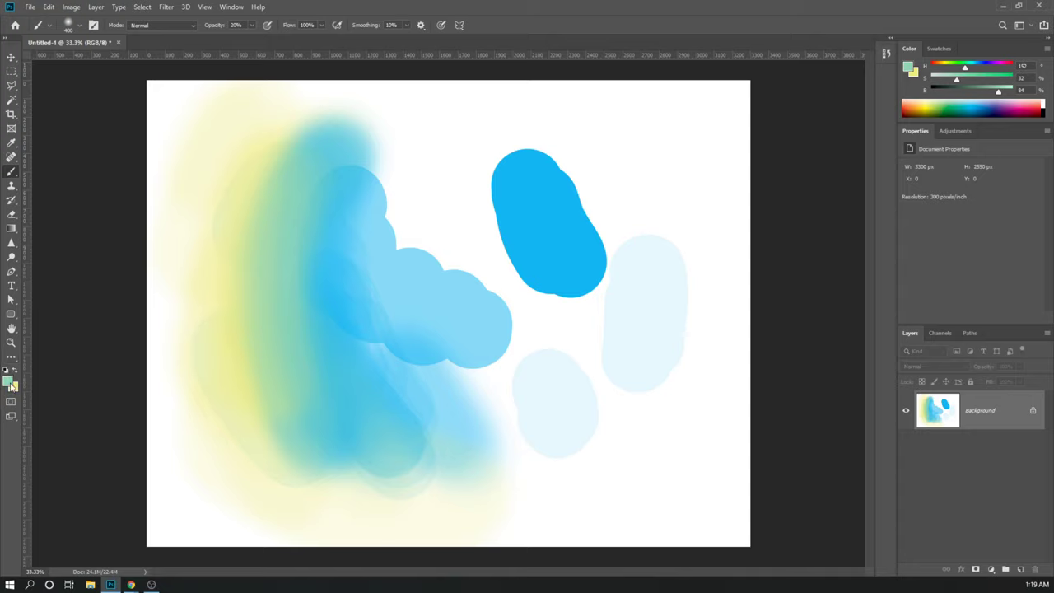
{"action": "left_click", "coordinate": [263, 284], "text": "alt"}
{"action": "left_click", "coordinate": [264, 287], "text": "alt"}
Brush a faint light-green haze at the top right, undoing the heavier second stroke.
{"action": "mouse_move", "coordinate": [670, 146]}
{"action": "left_mouse_down"}
{"action": "mouse_move", "coordinate": [658, 162]}
{"action": "mouse_move", "coordinate": [663, 137]}
{"action": "mouse_move", "coordinate": [657, 177]}
{"action": "left_mouse_up"}
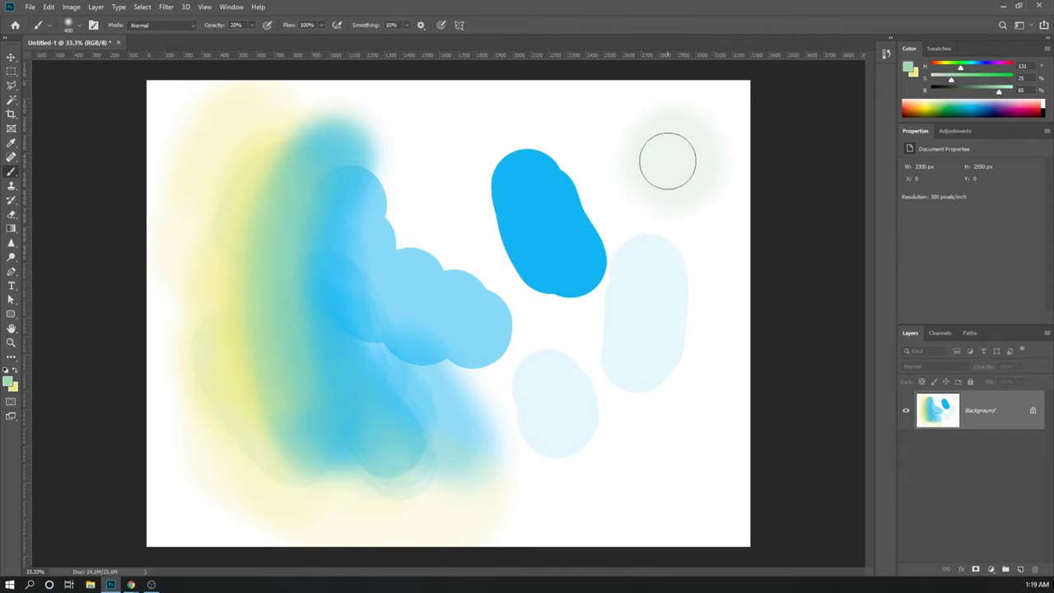
{"action": "mouse_move", "coordinate": [654, 190]}
{"action": "left_mouse_down"}
{"action": "mouse_move", "coordinate": [658, 156]}
{"action": "mouse_move", "coordinate": [642, 238]}
{"action": "left_mouse_up"}
{"action": "key", "text": "ctrl+z"}
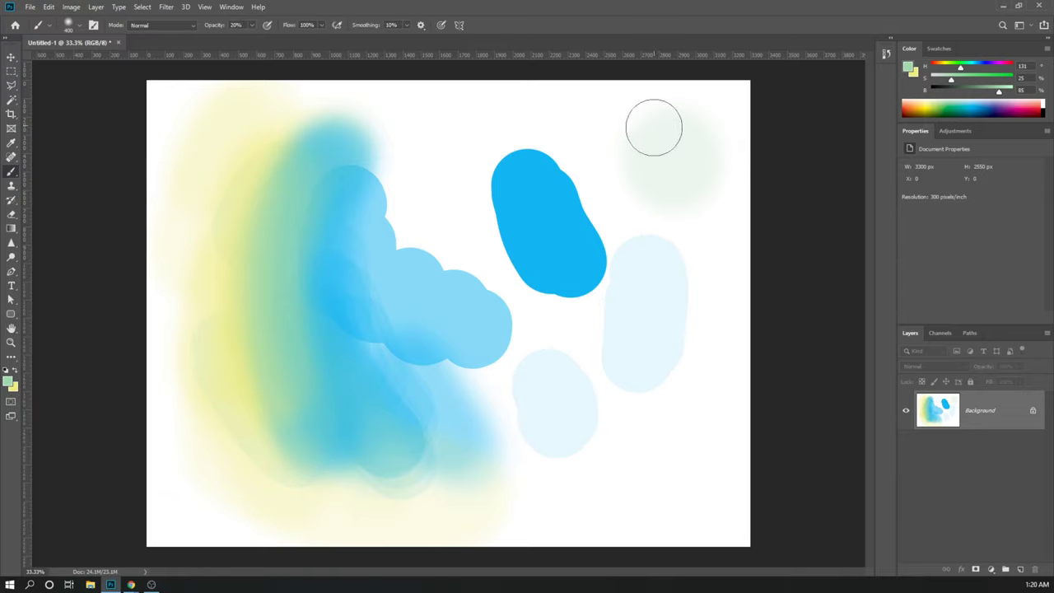
At 100% opacity, paint a large solid pale-green shape down the right side over the blue blob's edge.
{"action": "key", "text": "0"}
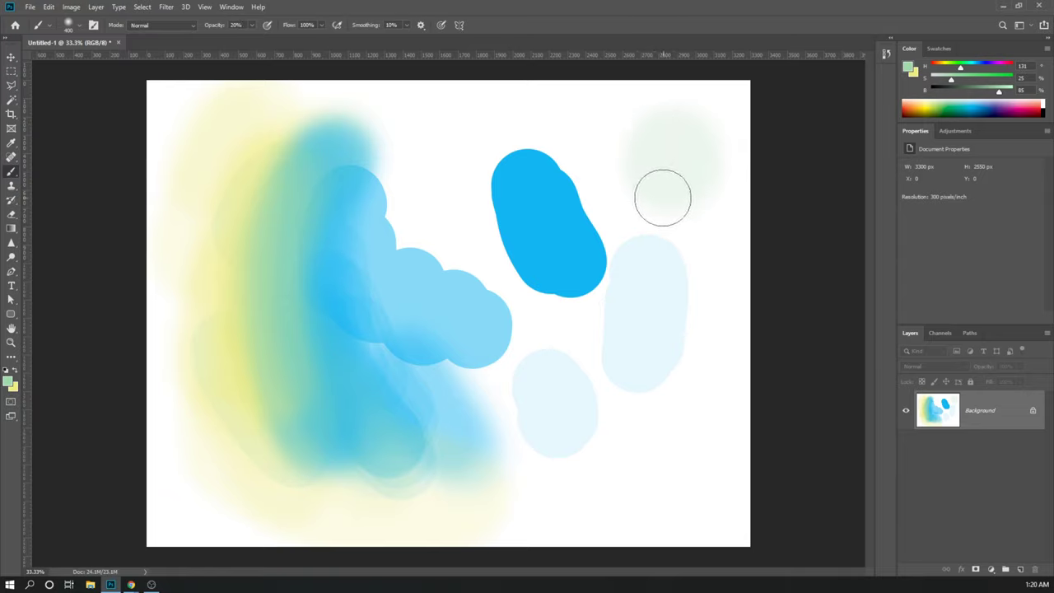
{"action": "left_click", "coordinate": [675, 160]}
{"action": "right_click", "coordinate": [665, 182]}
{"action": "key", "text": "Escape"}
{"action": "mouse_move", "coordinate": [649, 153]}
{"action": "left_mouse_down"}
{"action": "mouse_move", "coordinate": [680, 283]}
{"action": "mouse_move", "coordinate": [663, 182]}
{"action": "mouse_move", "coordinate": [672, 294]}
{"action": "mouse_move", "coordinate": [640, 203]}
{"action": "mouse_move", "coordinate": [638, 304]}
{"action": "left_mouse_up"}
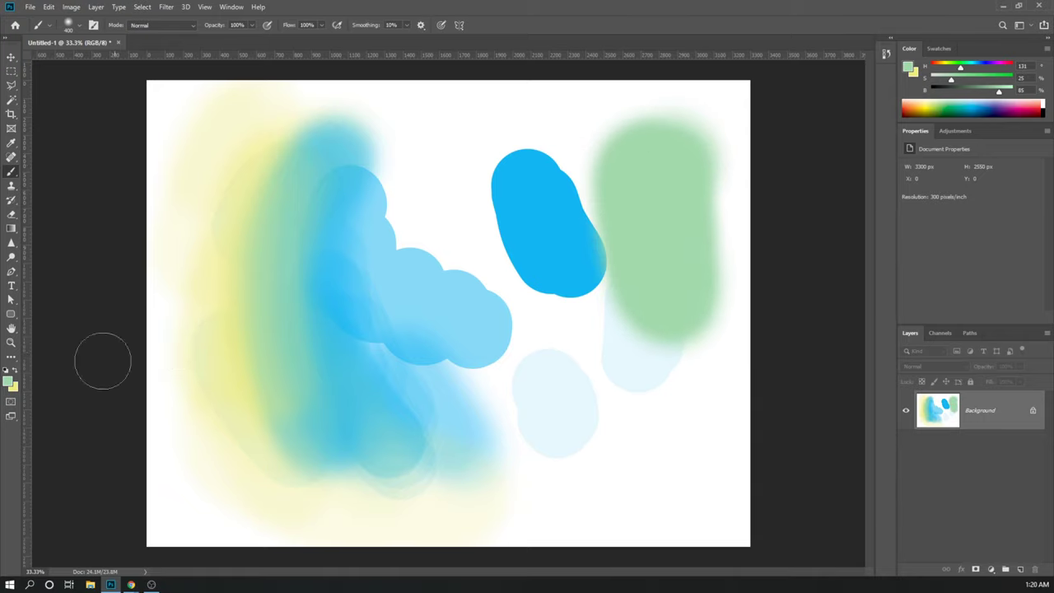
{"action": "left_click_drag", "start_coordinate": [618, 136], "coordinate": [672, 390]}
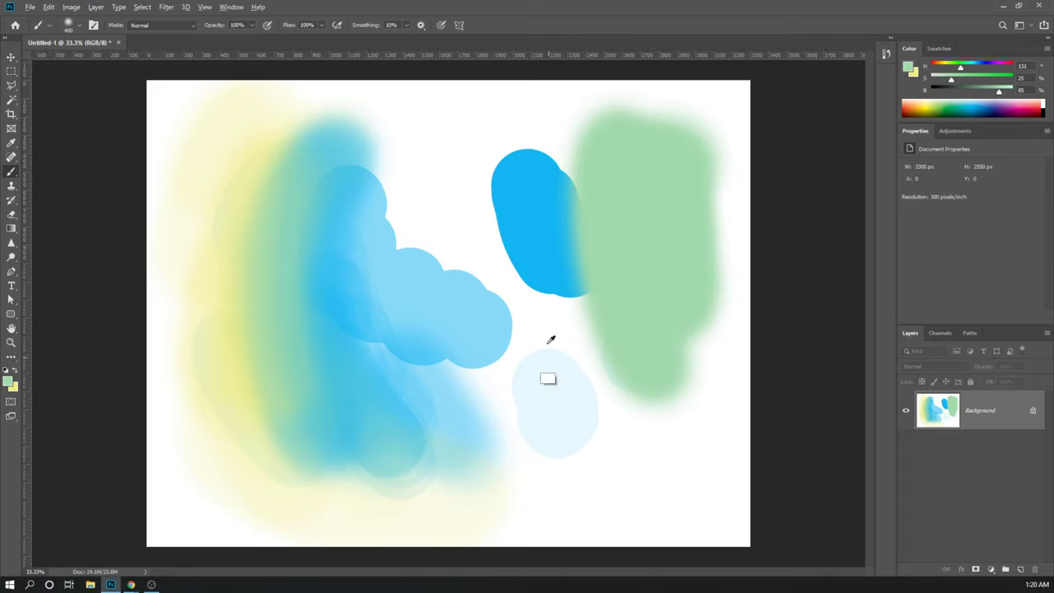
Sample the bright blue, dab beside the blue shape, and wash light blue at 15% across the lower centre.
{"action": "left_click", "coordinate": [506, 247], "text": "alt"}
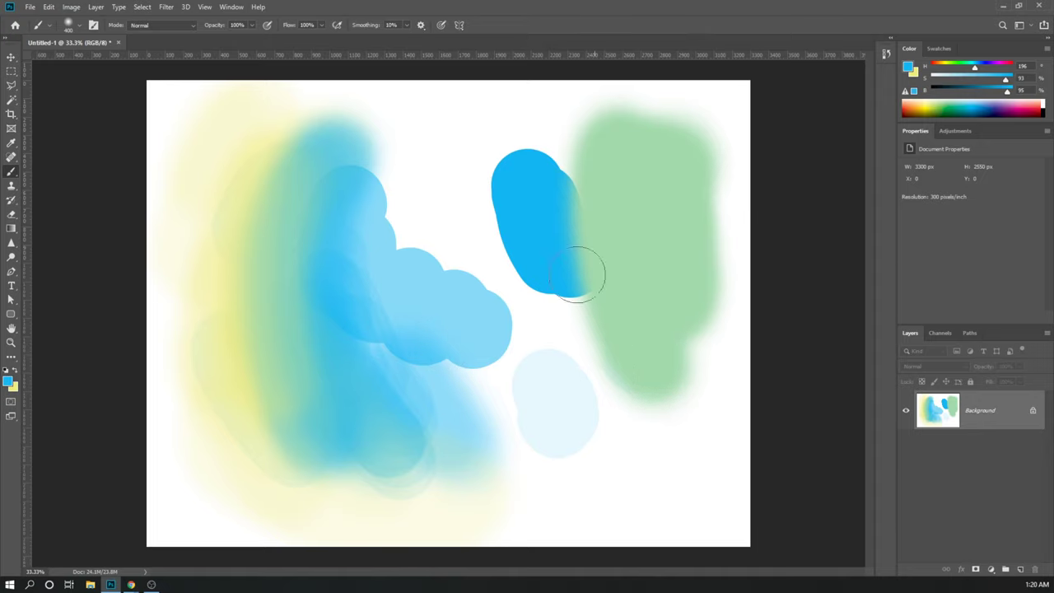
{"action": "left_click", "coordinate": [486, 219]}
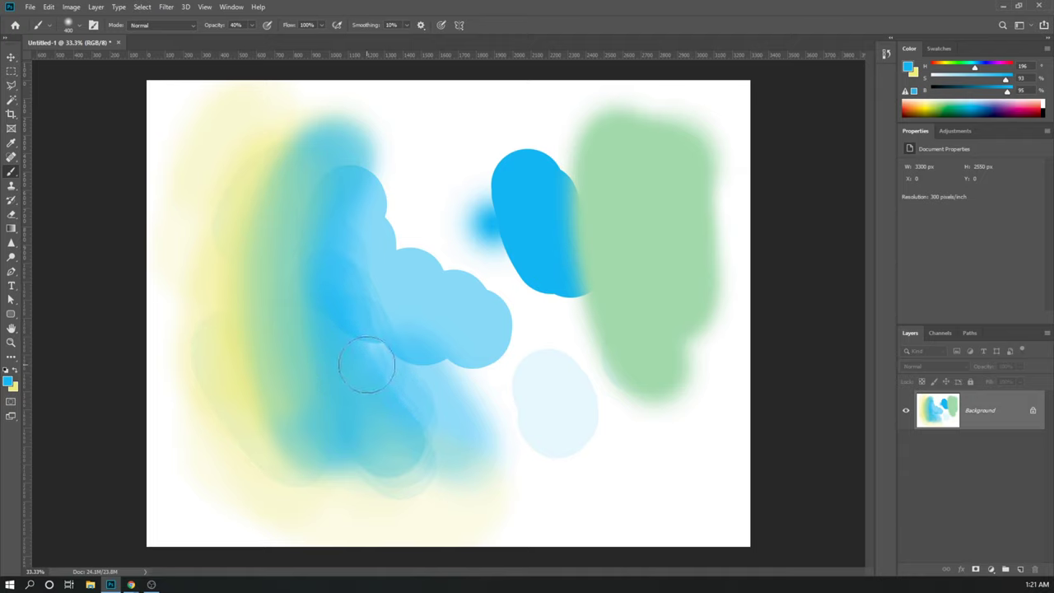
{"action": "key", "text": "1"}
{"action": "key", "text": "5"}
{"action": "mouse_move", "coordinate": [584, 431]}
{"action": "left_mouse_down"}
{"action": "mouse_move", "coordinate": [576, 498]}
{"action": "mouse_move", "coordinate": [615, 370]}
{"action": "mouse_move", "coordinate": [554, 442]}
{"action": "mouse_move", "coordinate": [604, 354]}
{"action": "mouse_move", "coordinate": [551, 390]}
{"action": "mouse_move", "coordinate": [533, 426]}
{"action": "mouse_move", "coordinate": [597, 336]}
{"action": "mouse_move", "coordinate": [543, 390]}
{"action": "mouse_move", "coordinate": [588, 323]}
{"action": "mouse_move", "coordinate": [488, 392]}
{"action": "mouse_move", "coordinate": [576, 279]}
{"action": "mouse_move", "coordinate": [470, 380]}
{"action": "mouse_move", "coordinate": [553, 267]}
{"action": "mouse_move", "coordinate": [447, 400]}
{"action": "left_mouse_up"}
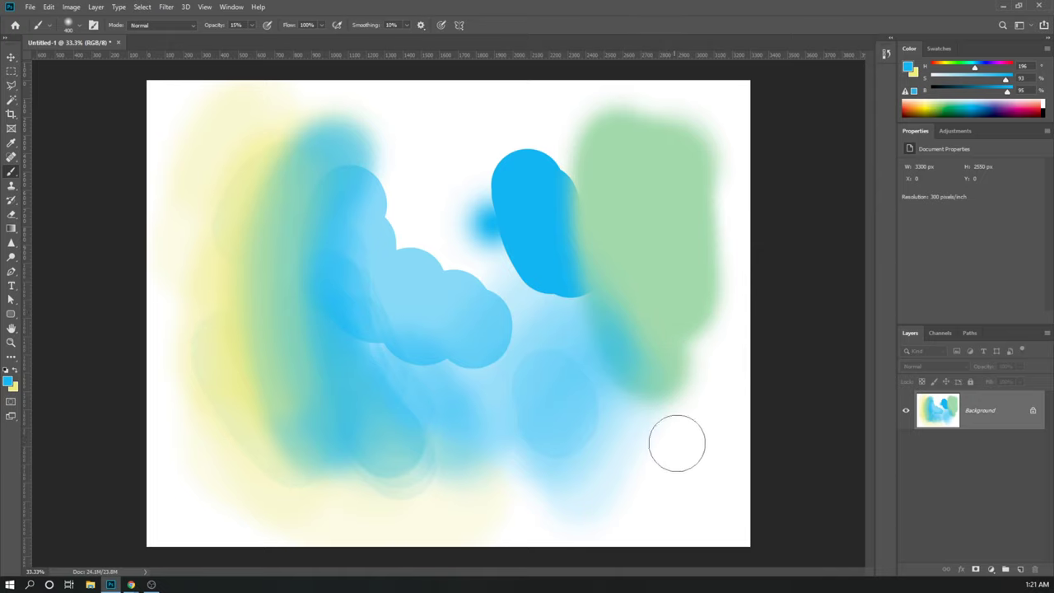
At 5% opacity, wash faint light blue over the lower-right white area.
{"action": "key", "text": "0"}
{"action": "key", "text": "5"}
{"action": "mouse_move", "coordinate": [680, 444]}
{"action": "left_mouse_down"}
{"action": "mouse_move", "coordinate": [694, 502]}
{"action": "mouse_move", "coordinate": [690, 461]}
{"action": "mouse_move", "coordinate": [695, 495]}
{"action": "mouse_move", "coordinate": [678, 520]}
{"action": "left_mouse_up"}
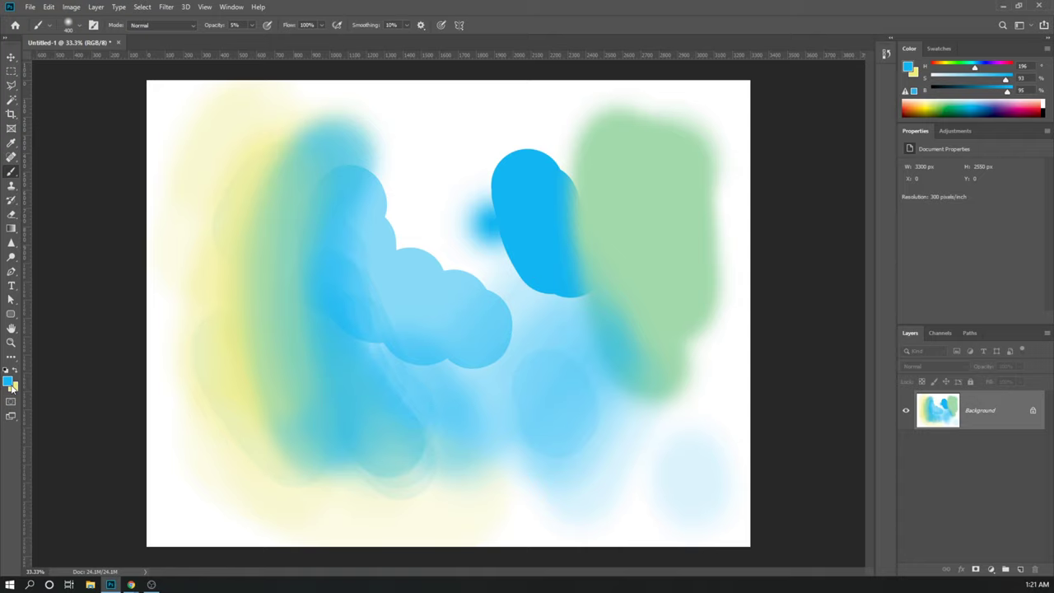
Switch to white, enlarge the brush, and paint over every coloured stroke at full opacity.
{"action": "key", "text": "d"}
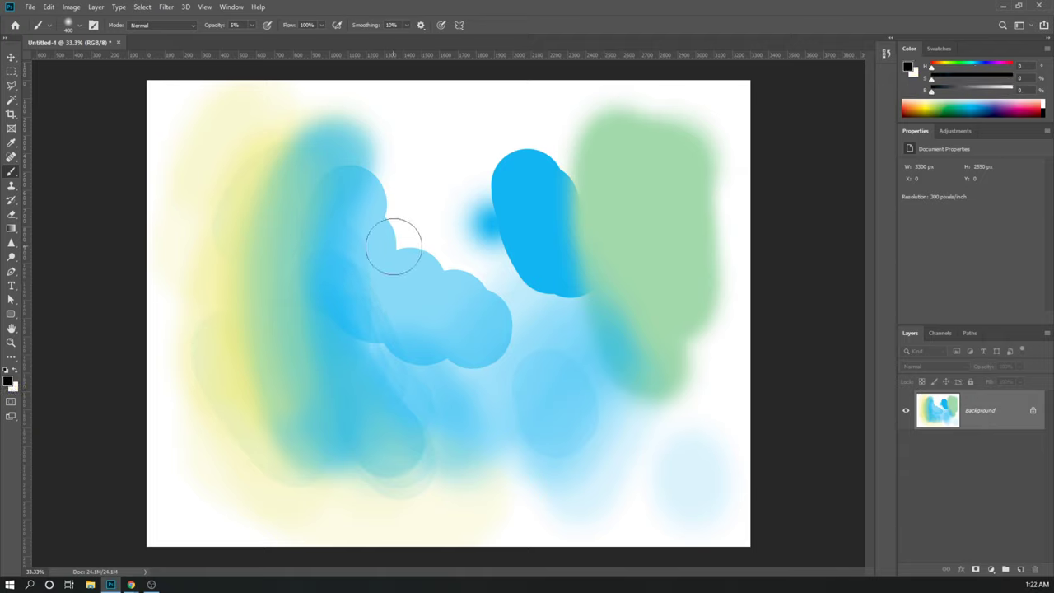
{"action": "key", "text": "x"}
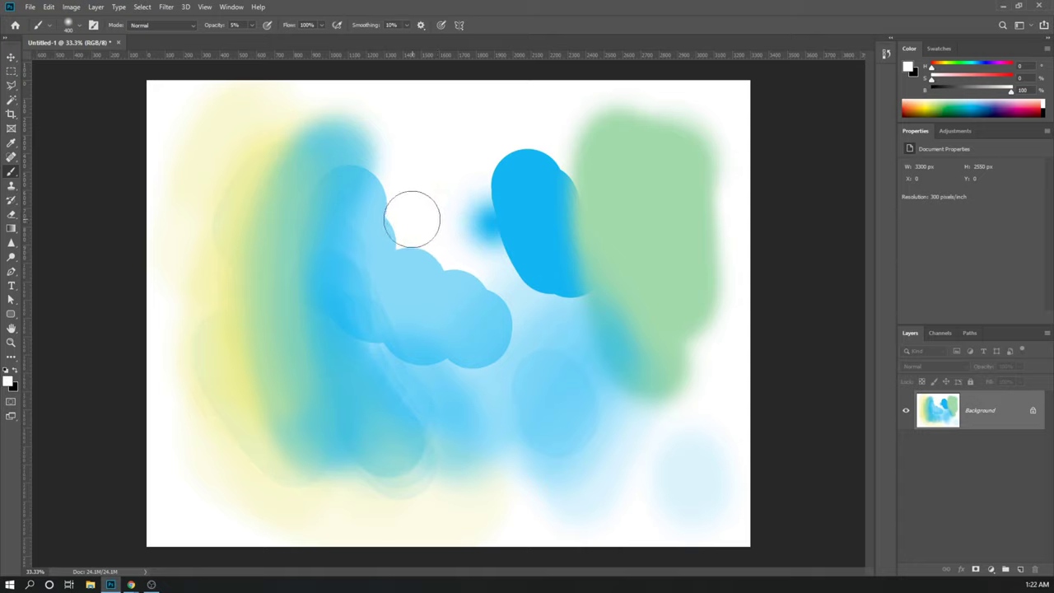
{"action": "key", "text": "bracketright"}
{"action": "key", "text": "bracketright"}
{"action": "key", "text": "bracketright"}
{"action": "key", "text": "bracketright"}
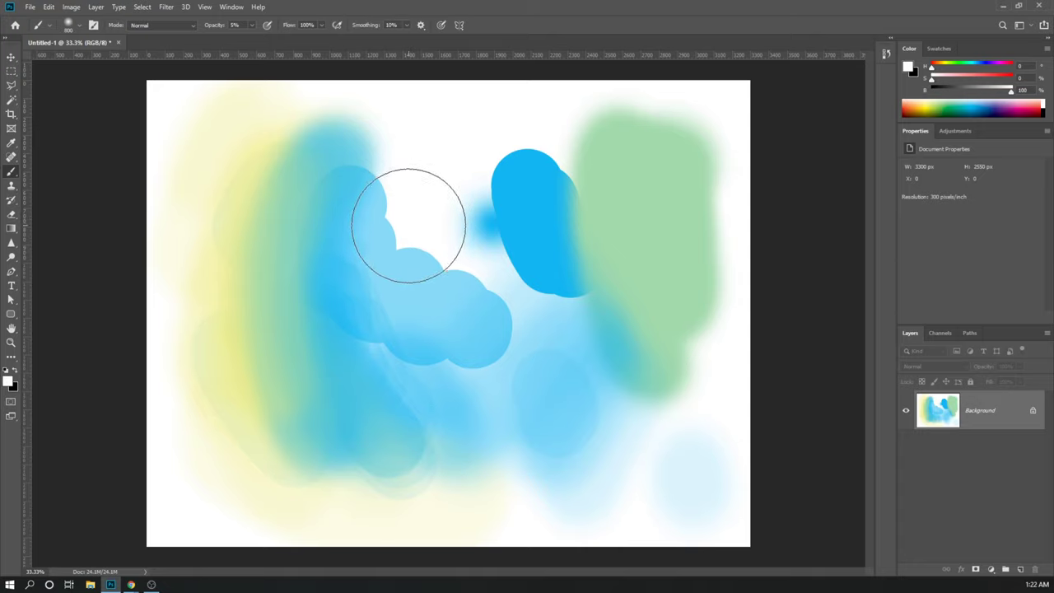
{"action": "key", "text": "0"}
{"action": "key", "text": "1"}
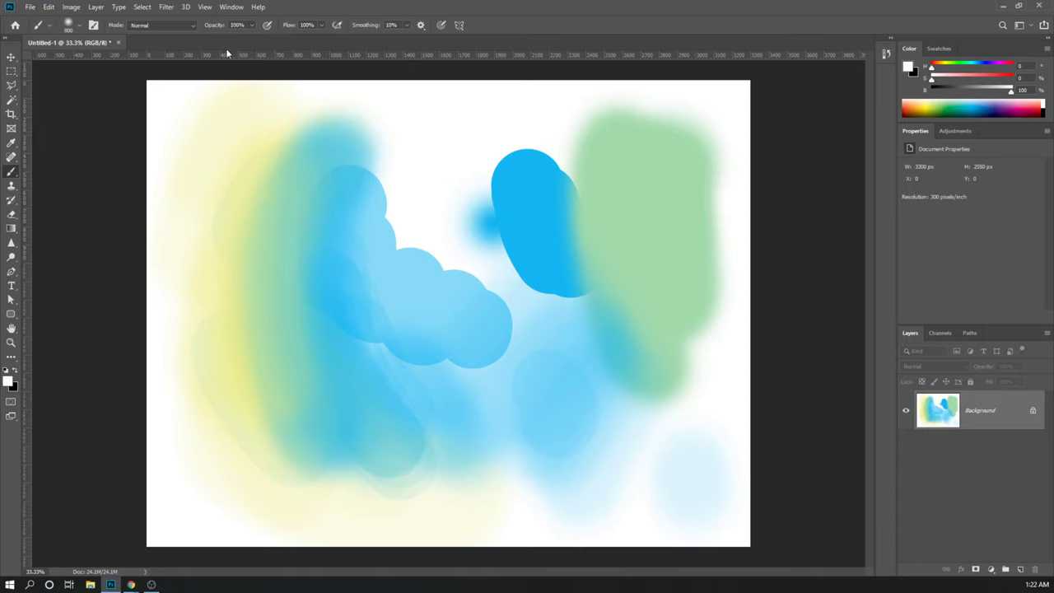
{"action": "mouse_move", "coordinate": [650, 134]}
{"action": "left_mouse_down"}
{"action": "mouse_move", "coordinate": [266, 96]}
{"action": "mouse_move", "coordinate": [167, 156]}
{"action": "mouse_move", "coordinate": [382, 148]}
{"action": "mouse_move", "coordinate": [653, 165]}
{"action": "mouse_move", "coordinate": [703, 239]}
{"action": "mouse_move", "coordinate": [265, 224]}
{"action": "mouse_move", "coordinate": [235, 304]}
{"action": "mouse_move", "coordinate": [500, 253]}
{"action": "mouse_move", "coordinate": [709, 288]}
{"action": "mouse_move", "coordinate": [620, 345]}
{"action": "mouse_move", "coordinate": [335, 333]}
{"action": "mouse_move", "coordinate": [198, 376]}
{"action": "mouse_move", "coordinate": [342, 398]}
{"action": "mouse_move", "coordinate": [617, 385]}
{"action": "mouse_move", "coordinate": [682, 449]}
{"action": "mouse_move", "coordinate": [443, 446]}
{"action": "mouse_move", "coordinate": [202, 462]}
{"action": "mouse_move", "coordinate": [264, 500]}
{"action": "mouse_move", "coordinate": [550, 473]}
{"action": "mouse_move", "coordinate": [664, 530]}
{"action": "mouse_move", "coordinate": [221, 523]}
{"action": "mouse_move", "coordinate": [255, 153]}
{"action": "left_mouse_up"}
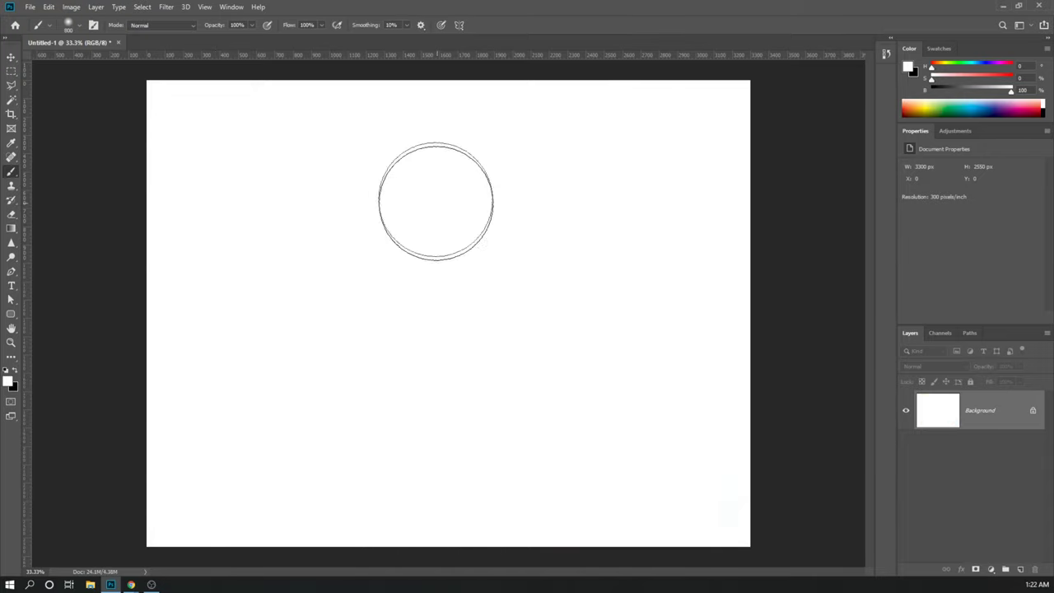
Switch to black, shrink the brush to 150 px, and undo a trial zigzag stroke.
{"action": "key", "text": "x"}
{"action": "key", "text": "bracketleft"}
{"action": "key", "text": "bracketleft"}
{"action": "key", "text": "bracketleft"}
{"action": "key", "text": "bracketleft"}
{"action": "key", "text": "bracketleft"}
{"action": "key", "text": "bracketleft"}
{"action": "key", "text": "bracketleft"}
{"action": "key", "text": "bracketleft"}
{"action": "mouse_move", "coordinate": [252, 272]}
{"action": "left_mouse_down"}
{"action": "mouse_move", "coordinate": [315, 189]}
{"action": "mouse_move", "coordinate": [413, 295]}
{"action": "mouse_move", "coordinate": [481, 394]}
{"action": "left_mouse_up"}
{"action": "key", "text": "ctrl+z"}
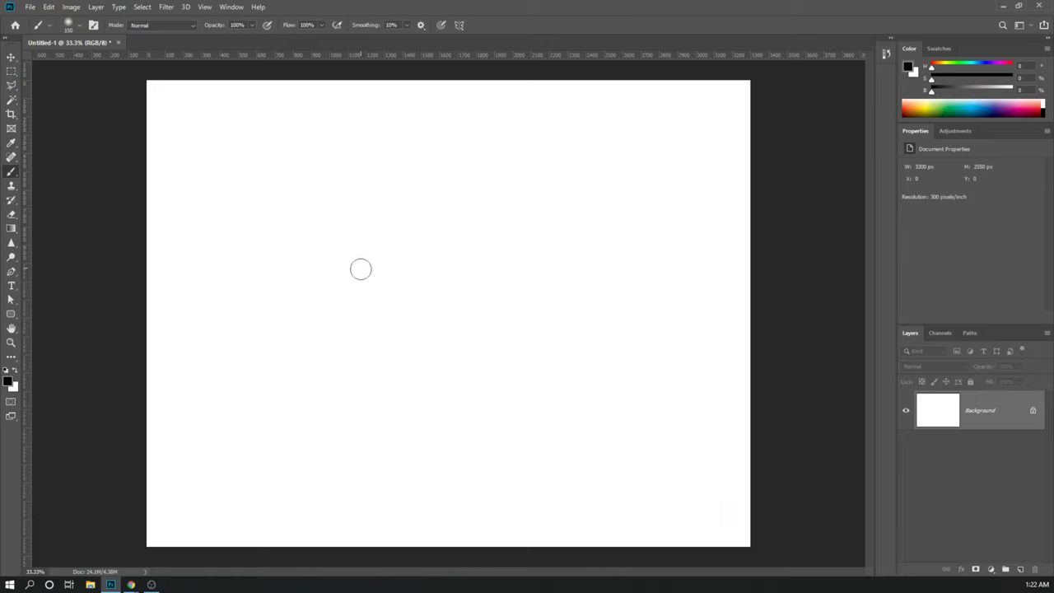
Paint black wavy strokes, a vertical bar, a left curve and a large sweeping arc.
{"action": "mouse_move", "coordinate": [355, 329]}
{"action": "left_mouse_down"}
{"action": "mouse_move", "coordinate": [393, 252]}
{"action": "mouse_move", "coordinate": [468, 362]}
{"action": "left_mouse_up"}
{"action": "left_click_drag", "start_coordinate": [488, 185], "coordinate": [504, 433]}
{"action": "left_click_drag", "start_coordinate": [349, 219], "coordinate": [362, 456]}
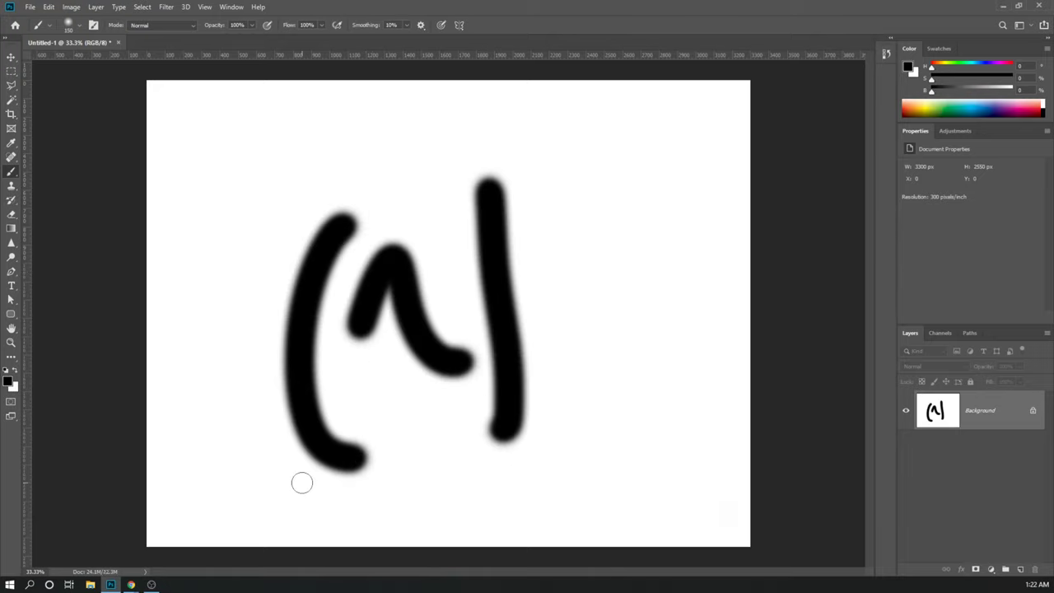
{"action": "mouse_move", "coordinate": [458, 272]}
{"action": "left_mouse_down"}
{"action": "mouse_move", "coordinate": [529, 250]}
{"action": "mouse_move", "coordinate": [563, 256]}
{"action": "mouse_move", "coordinate": [691, 189]}
{"action": "mouse_move", "coordinate": [607, 186]}
{"action": "left_mouse_up"}
{"action": "left_click_drag", "start_coordinate": [539, 151], "coordinate": [227, 333]}
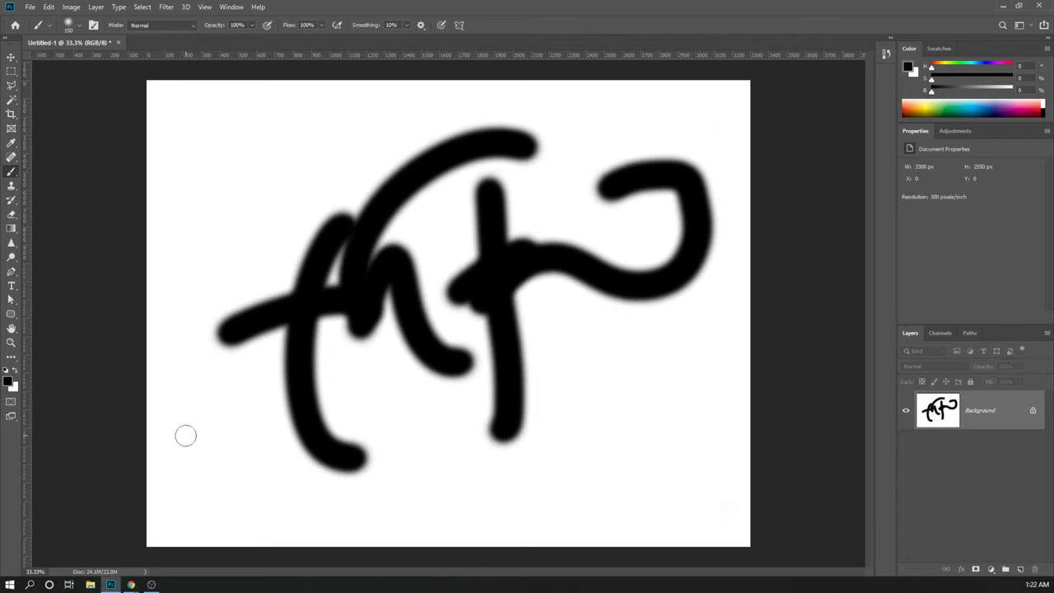